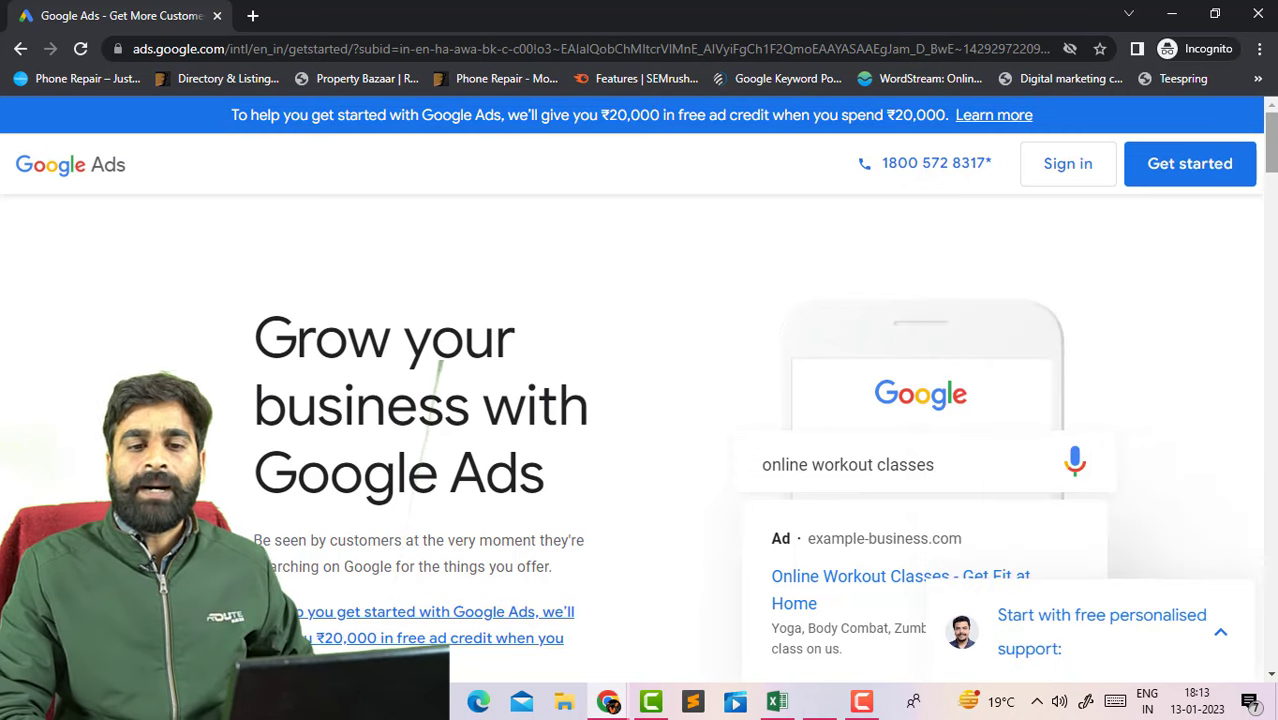
- Scroll down the Google Ads get-started page offering ₹20,000 in free ad credit
{"action": "scroll", "coordinate": [420, 430], "scroll_direction": "down", "scroll_amount": 6}
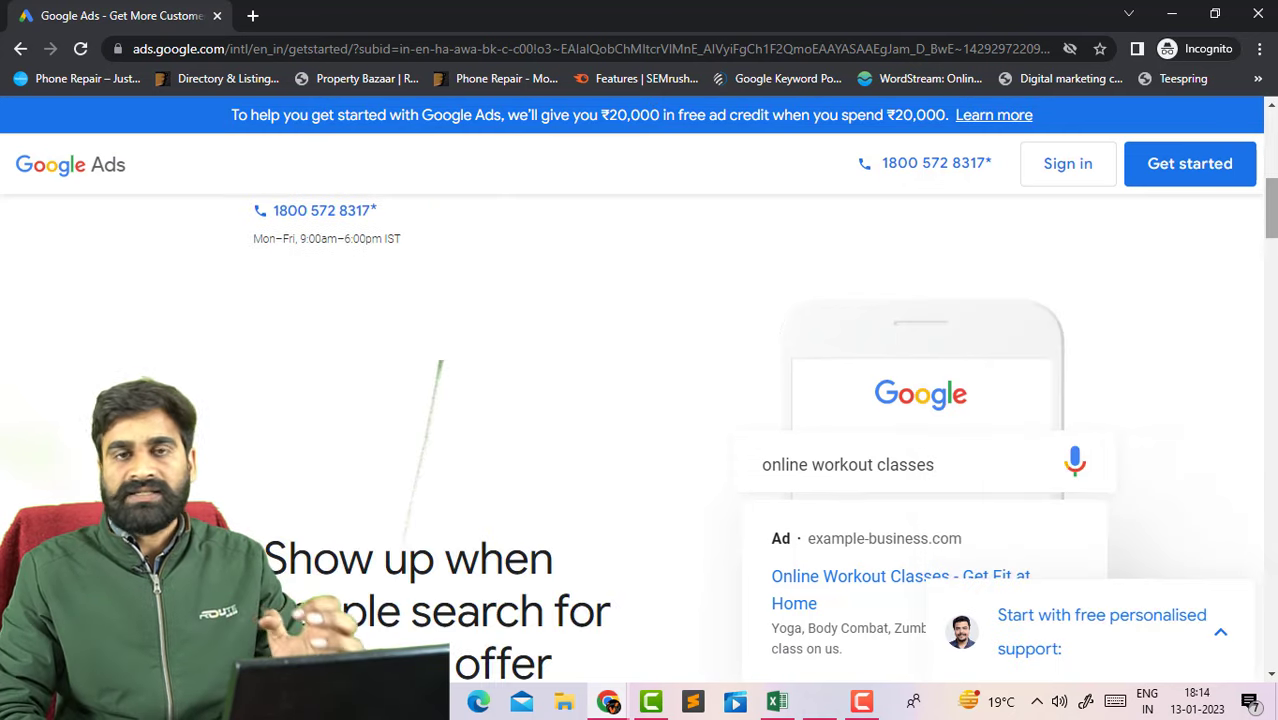
- Choose Get started on the landing page to reach the Google sign-in screen
{"action": "left_click_drag", "start_coordinate": [1270, 209], "coordinate": [1273, 137]}
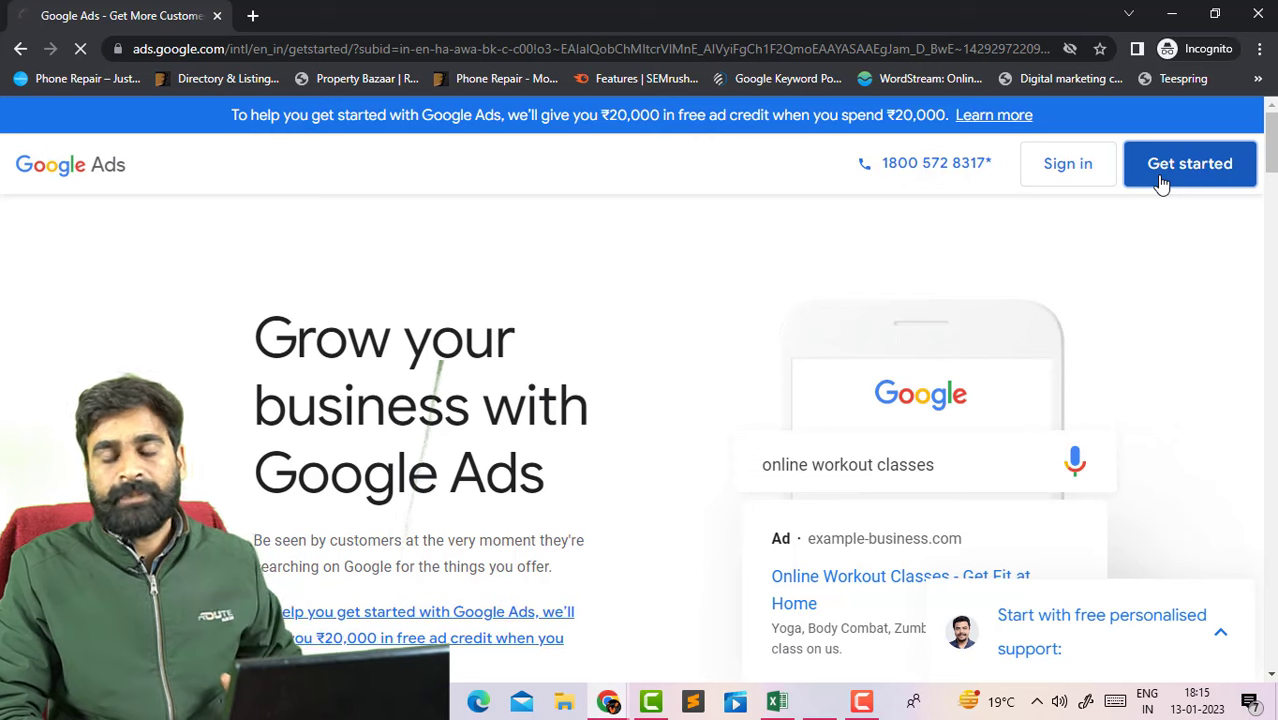
{"action": "left_click", "coordinate": [1068, 176]}
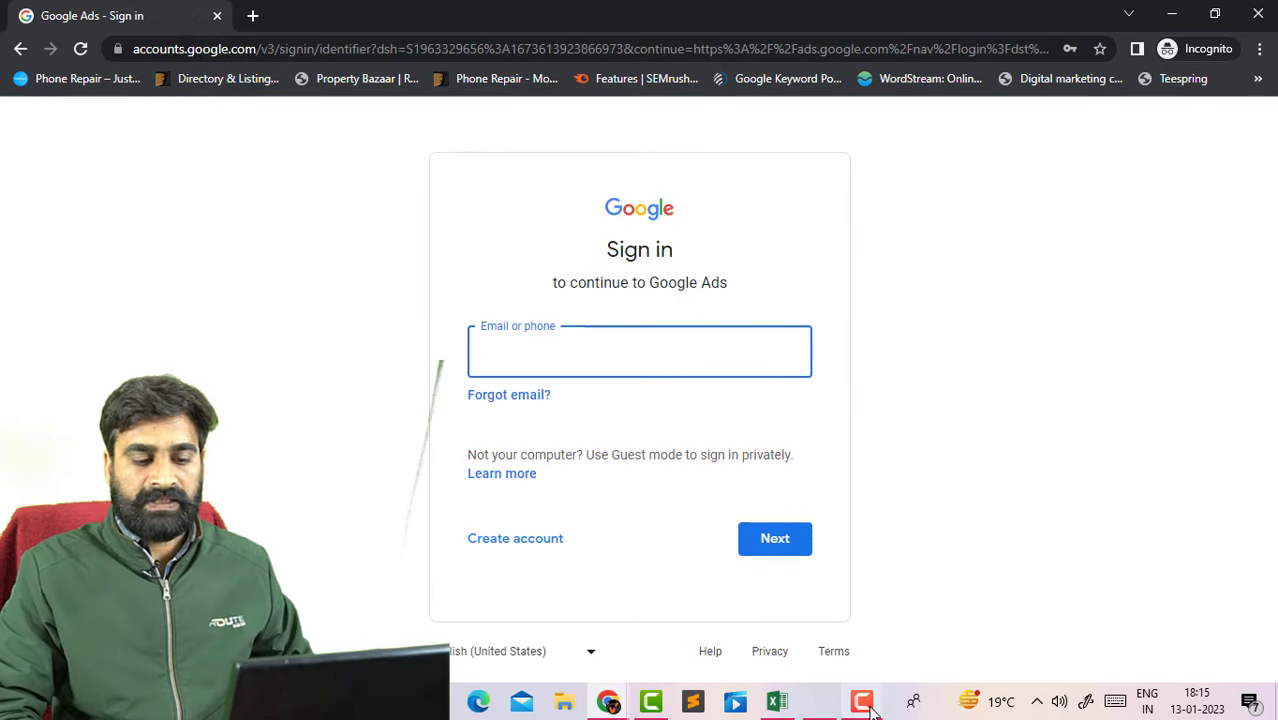
- Begin a personal Google account, entering the first name, last name and a desired username
{"action": "left_click", "coordinate": [490, 537]}
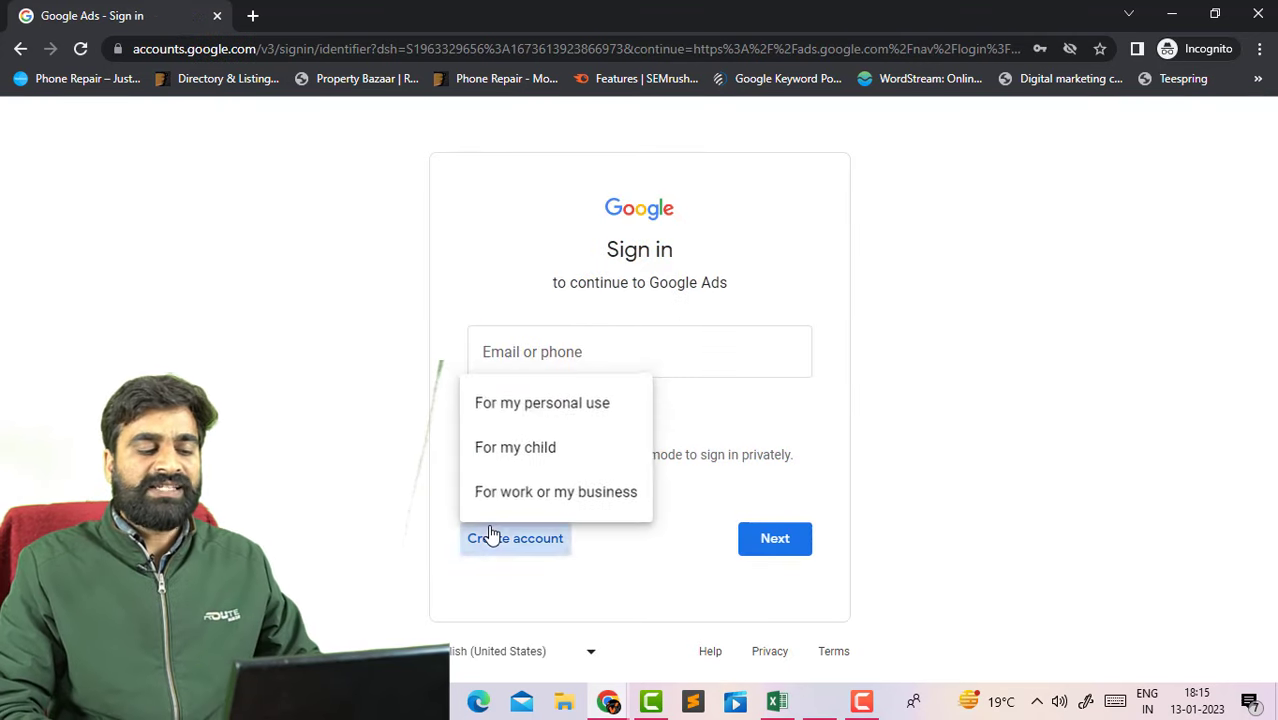
{"action": "left_click", "coordinate": [542, 410]}
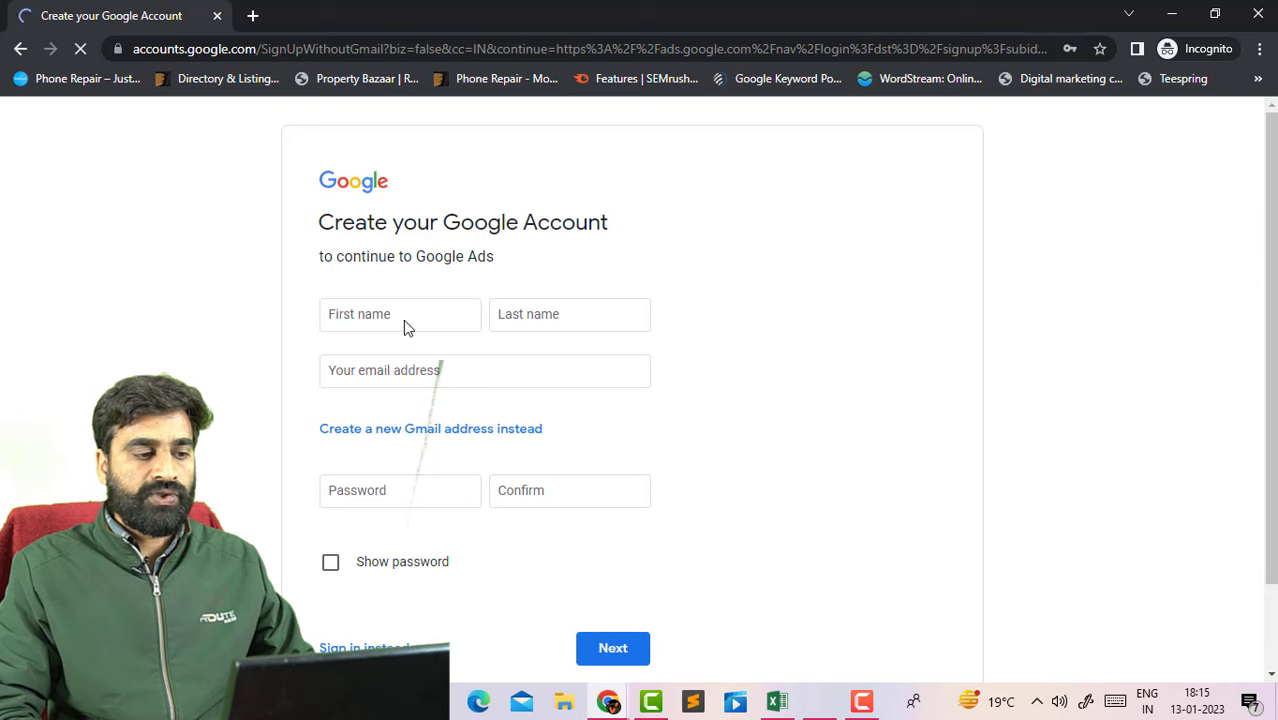
{"action": "left_click", "coordinate": [404, 318]}
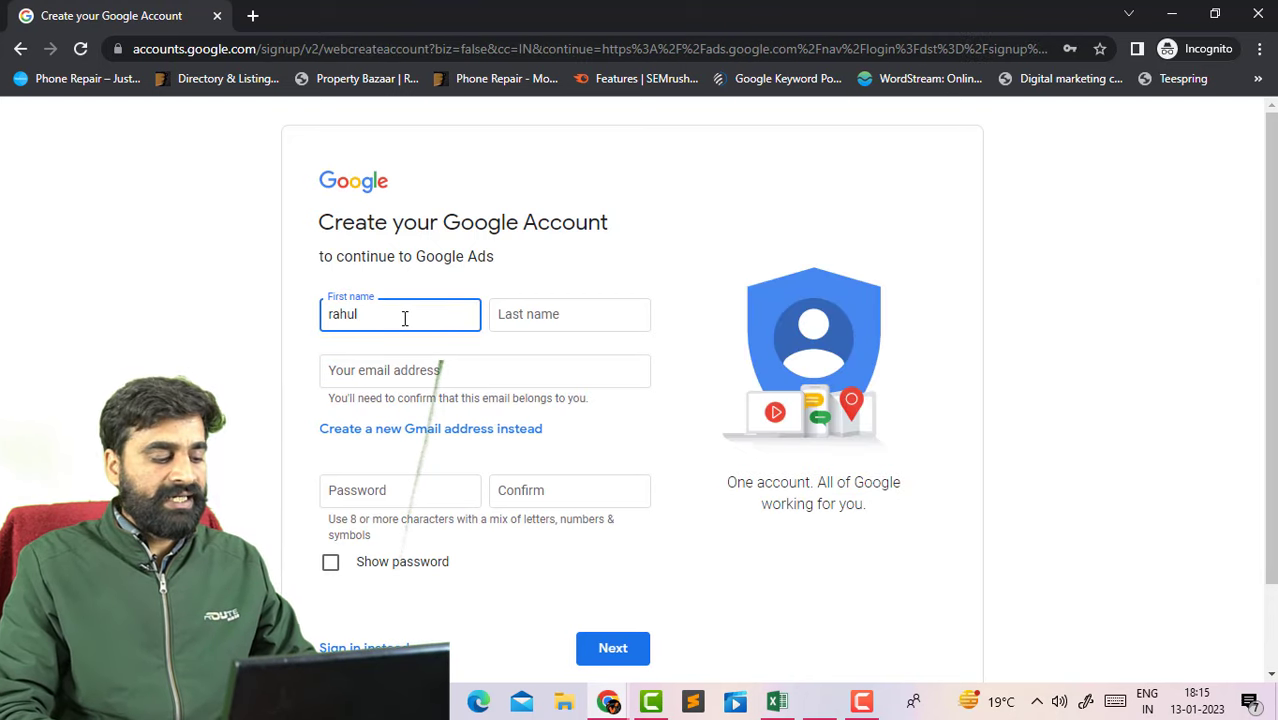
{"action": "key", "text": "Tab"}
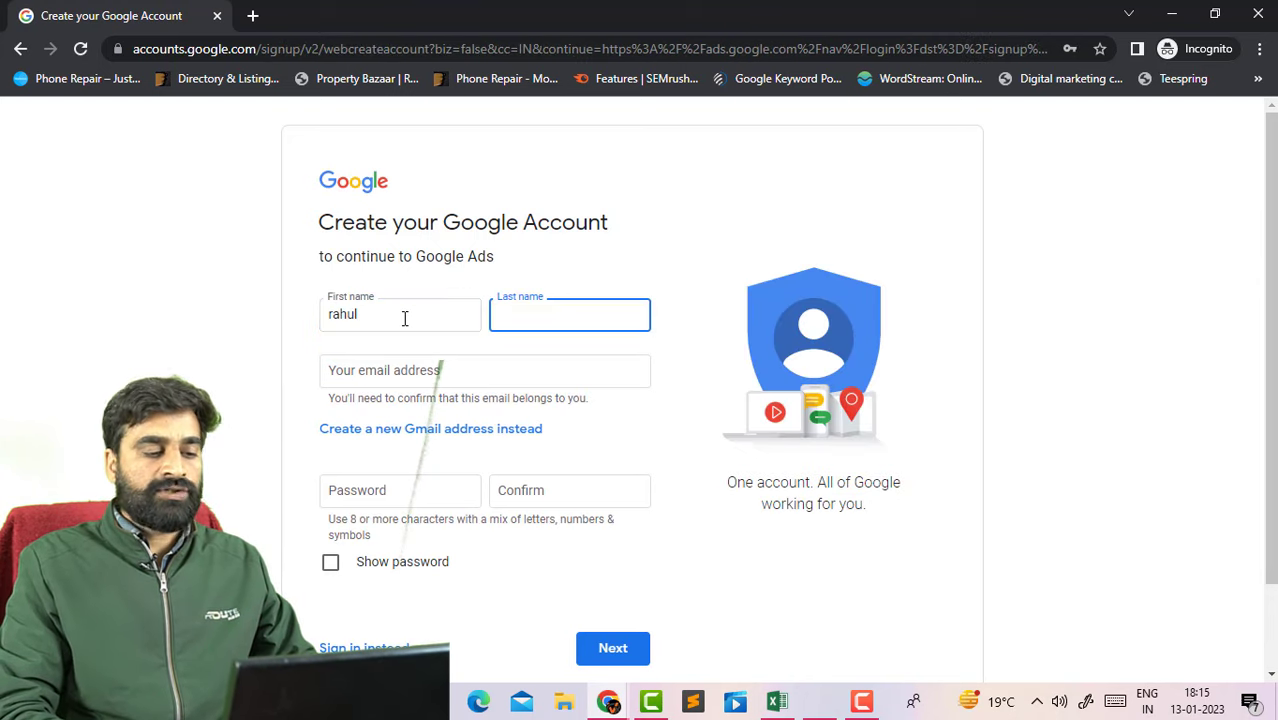
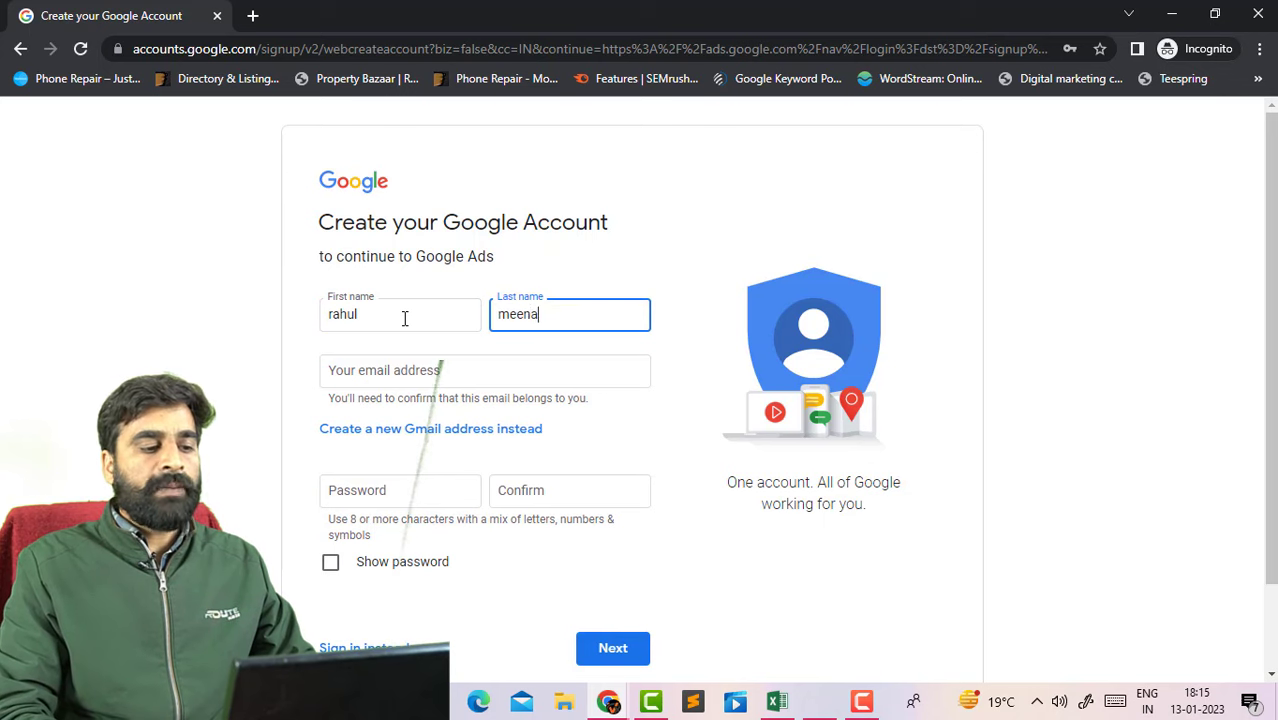
{"action": "key", "text": "Tab"}
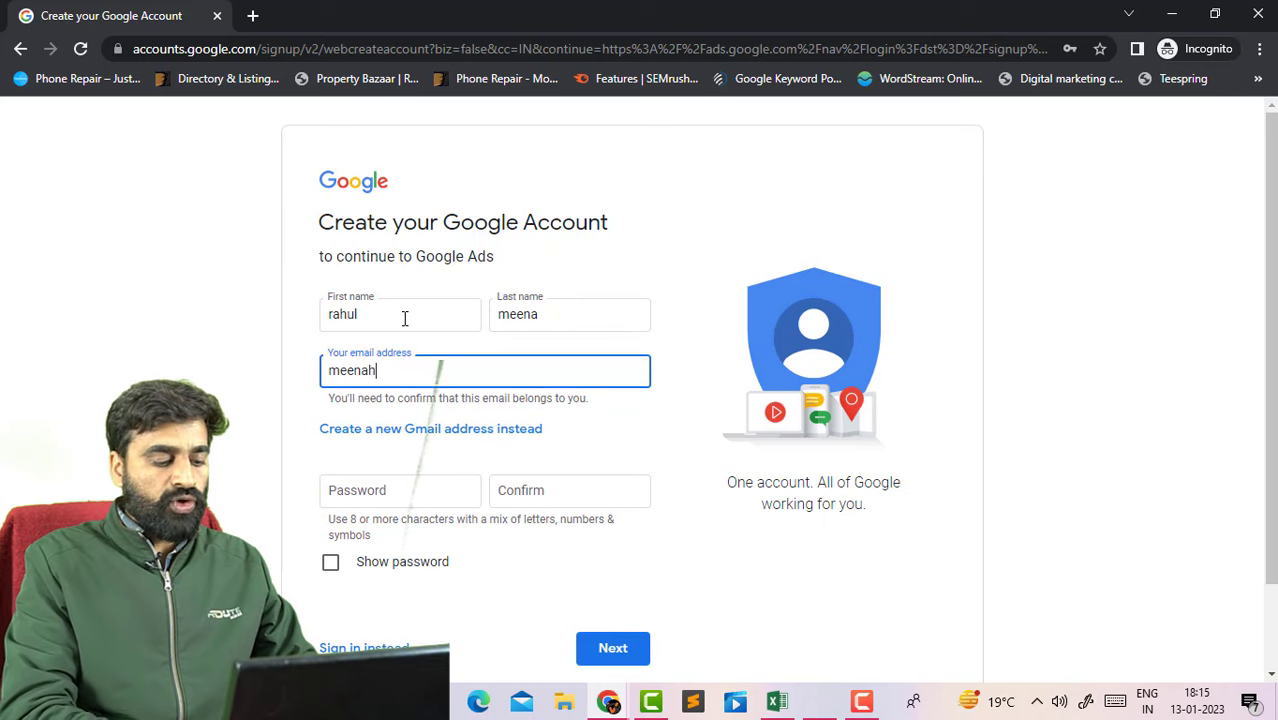
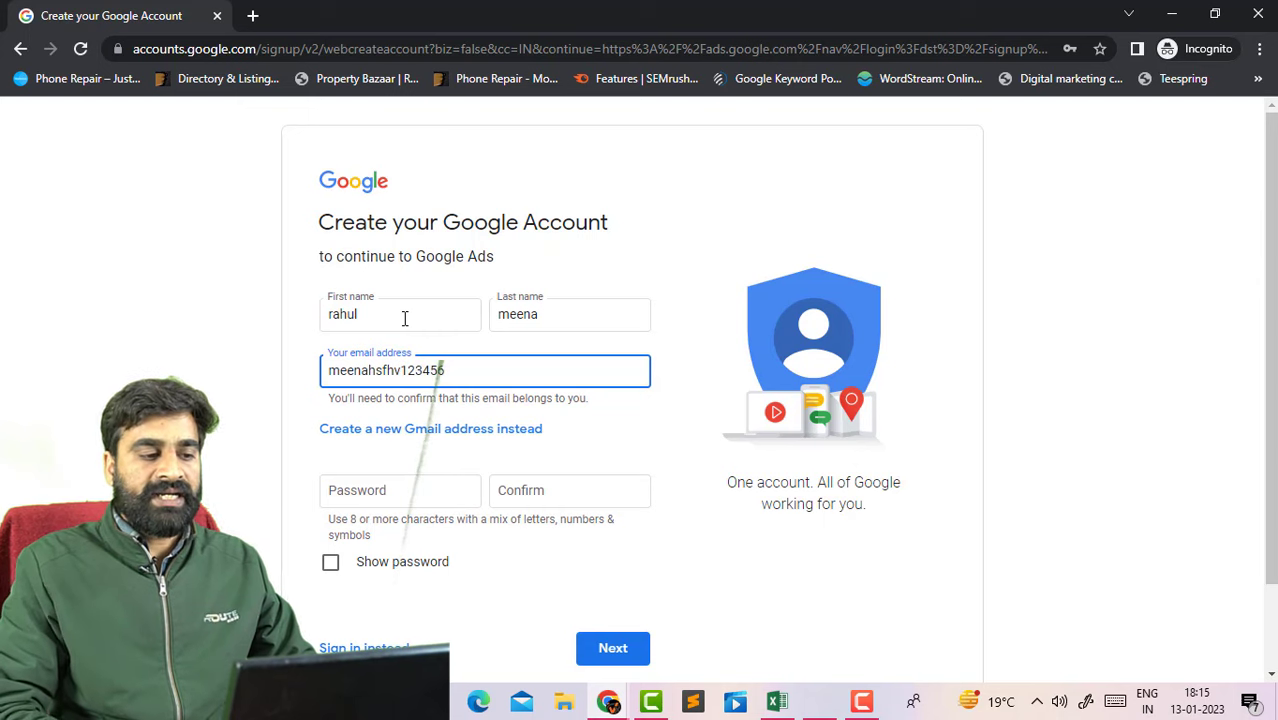
{"action": "double_click", "coordinate": [700, 316]}
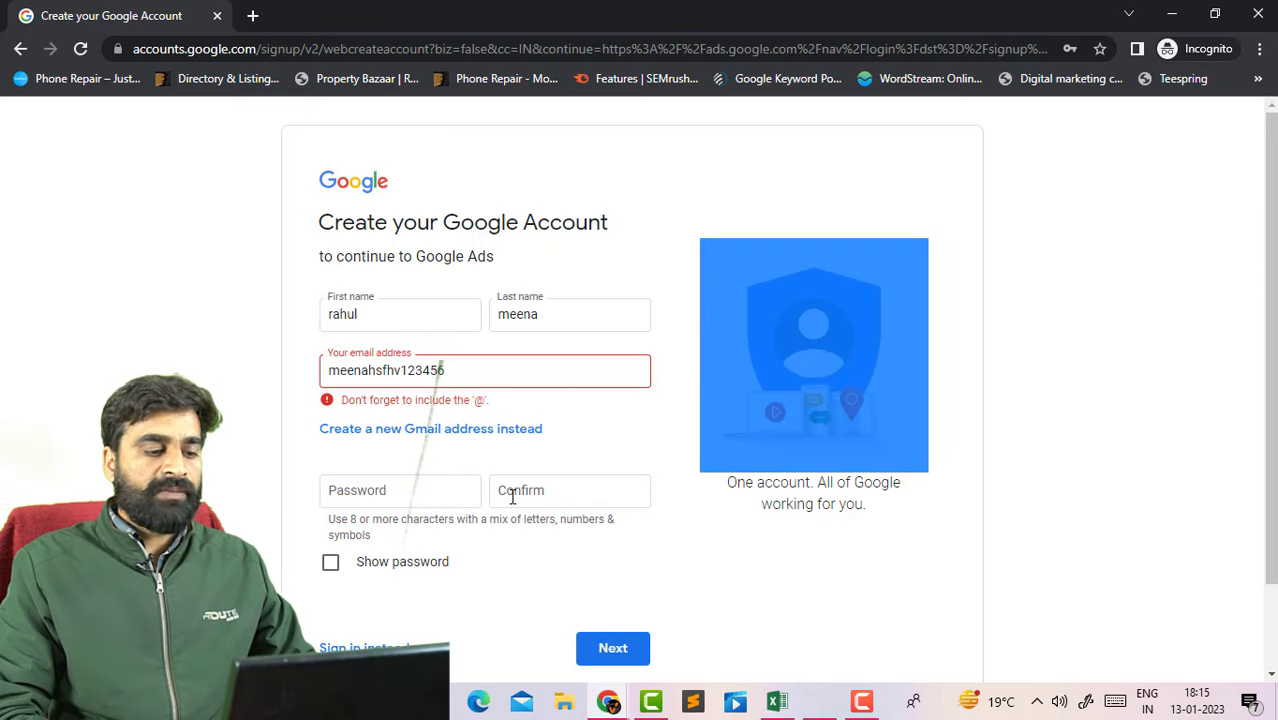
- Set and confirm the account password, take the suggested available Gmail username, and submit
{"action": "left_click", "coordinate": [438, 493]}
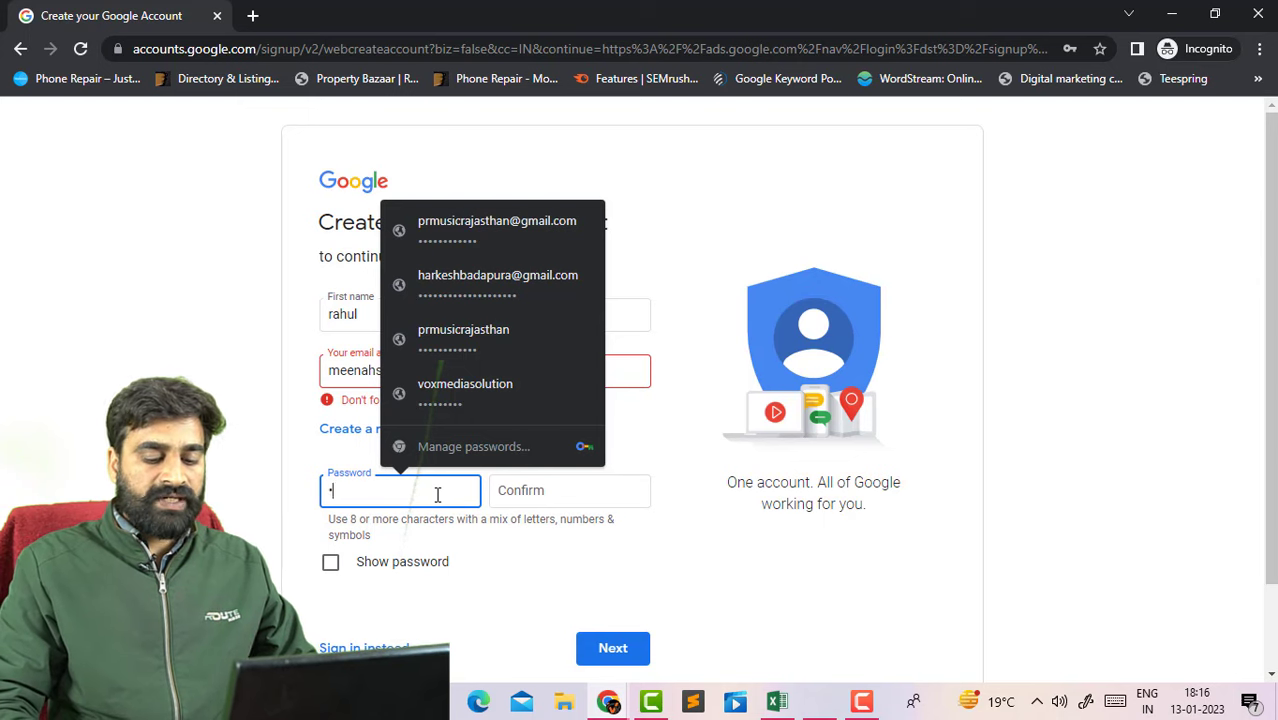
{"action": "type", "text": "********"}
{"action": "key", "text": "Tab"}
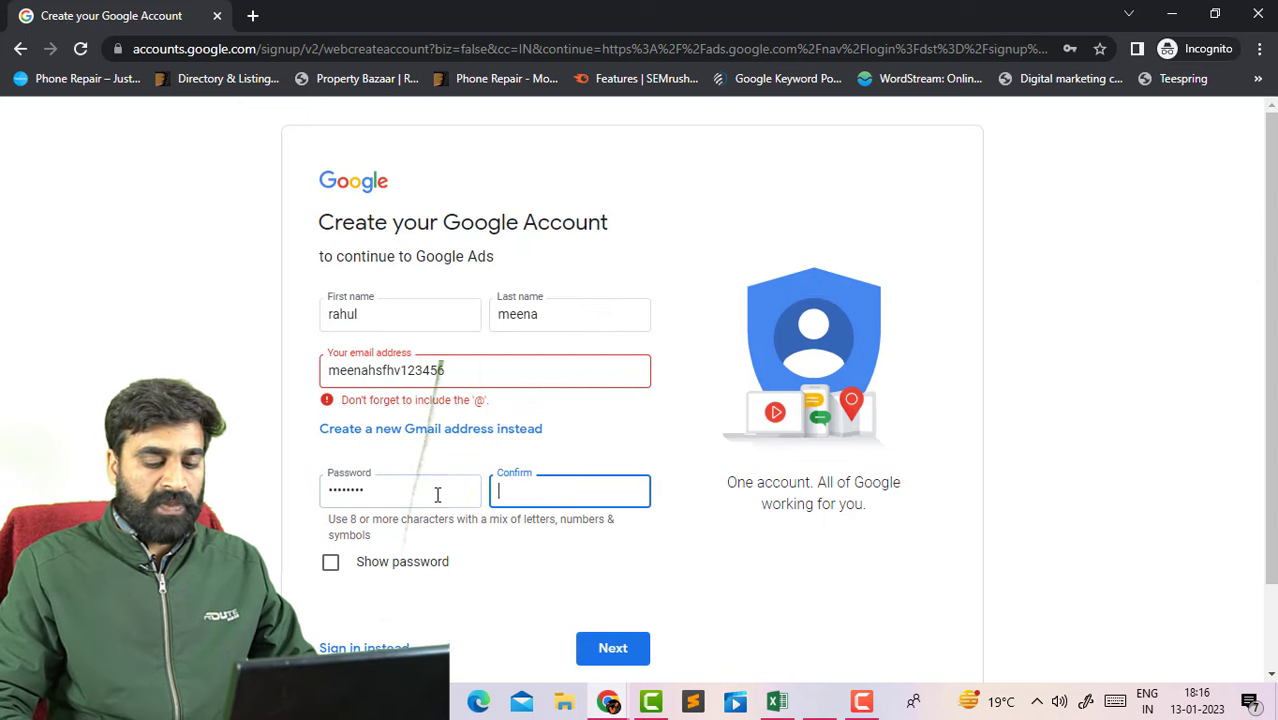
{"action": "type", "text": "********"}
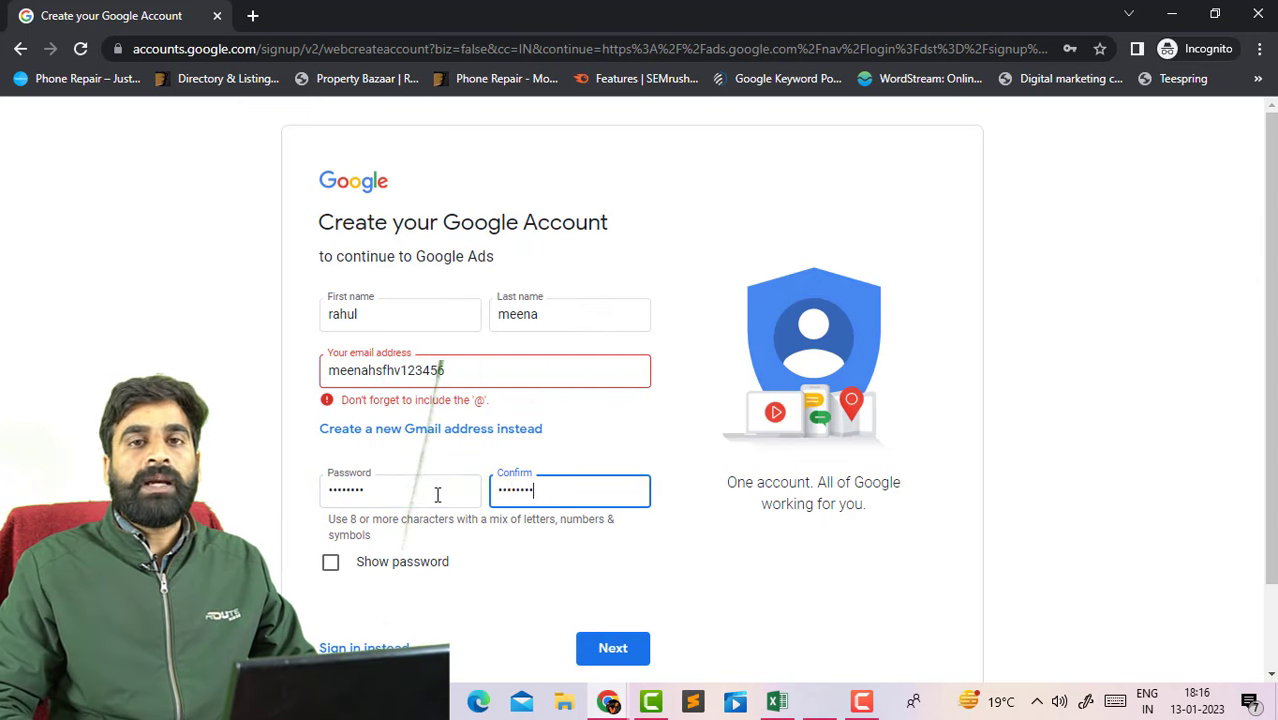
{"action": "left_click", "coordinate": [488, 374]}
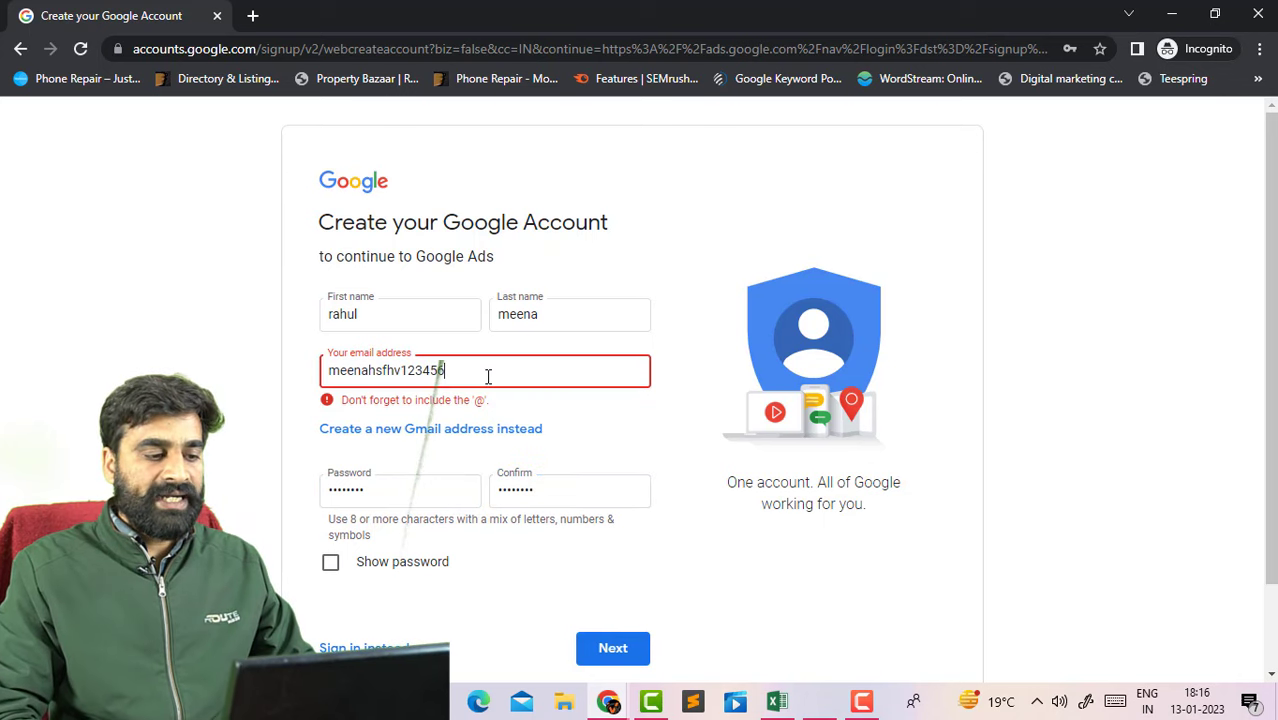
{"action": "left_click", "coordinate": [530, 428]}
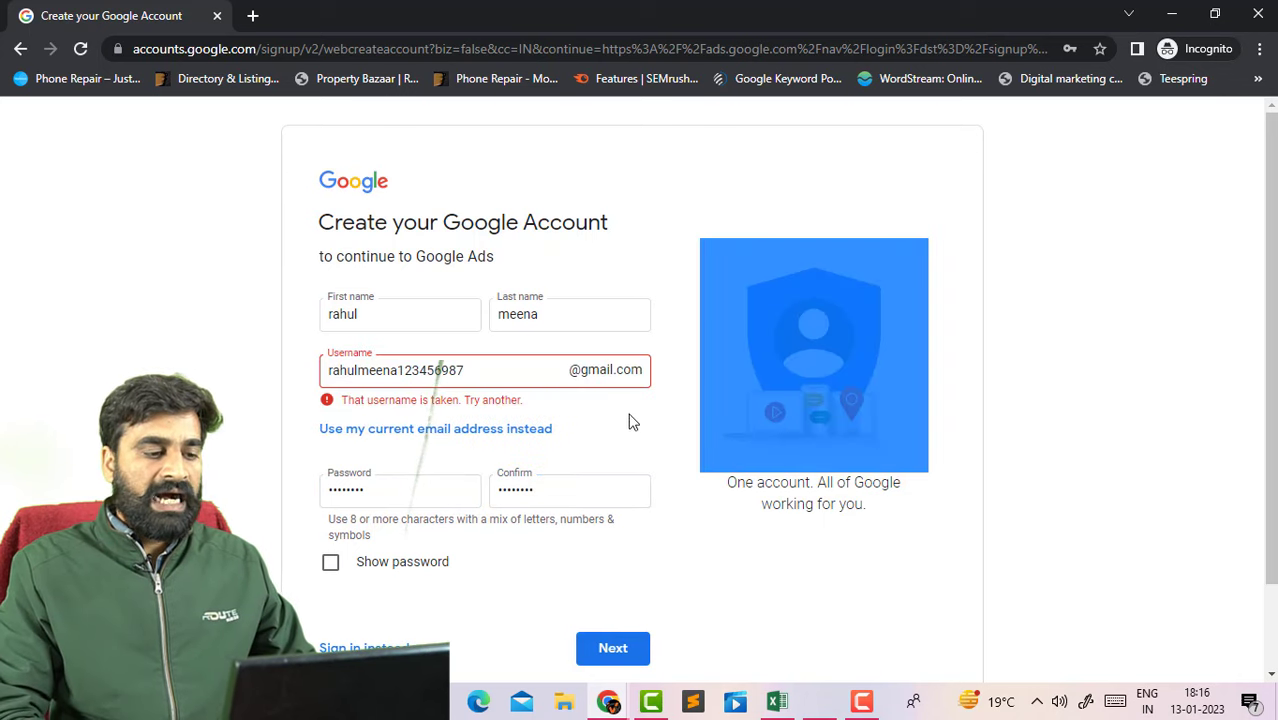
{"action": "left_click", "coordinate": [612, 648]}
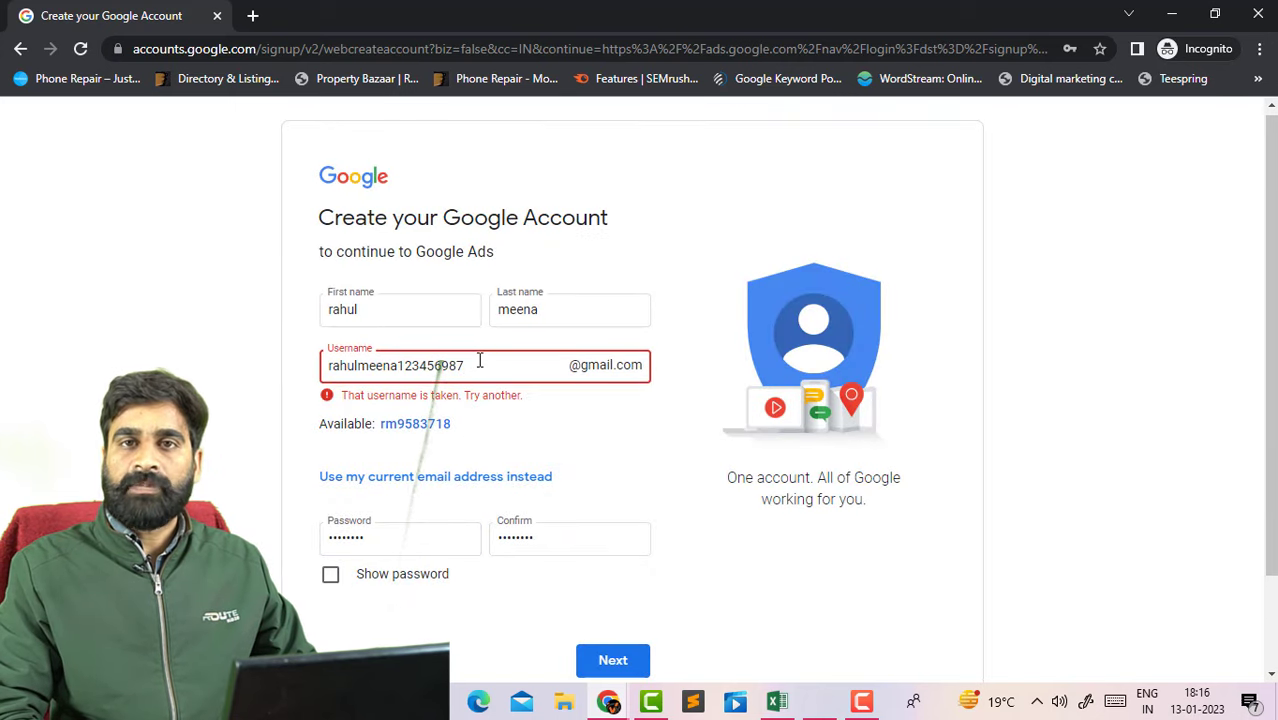
{"action": "left_click", "coordinate": [431, 433]}
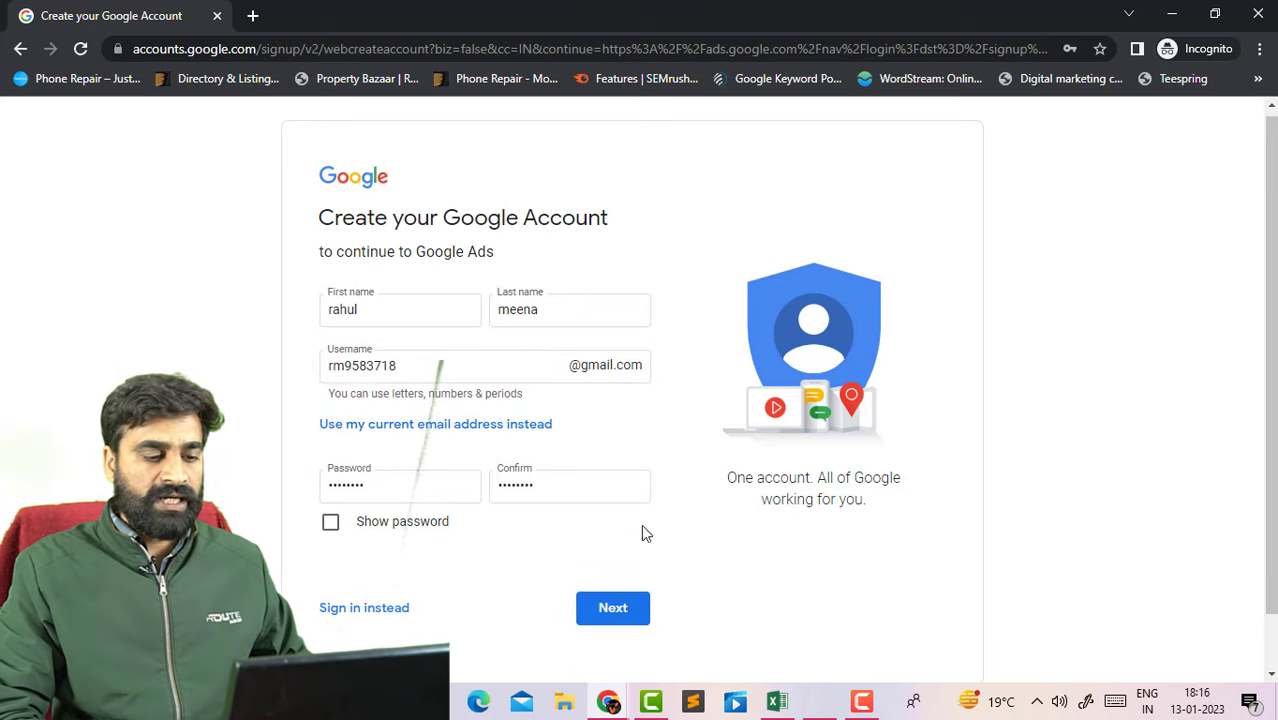
{"action": "left_click", "coordinate": [631, 619]}
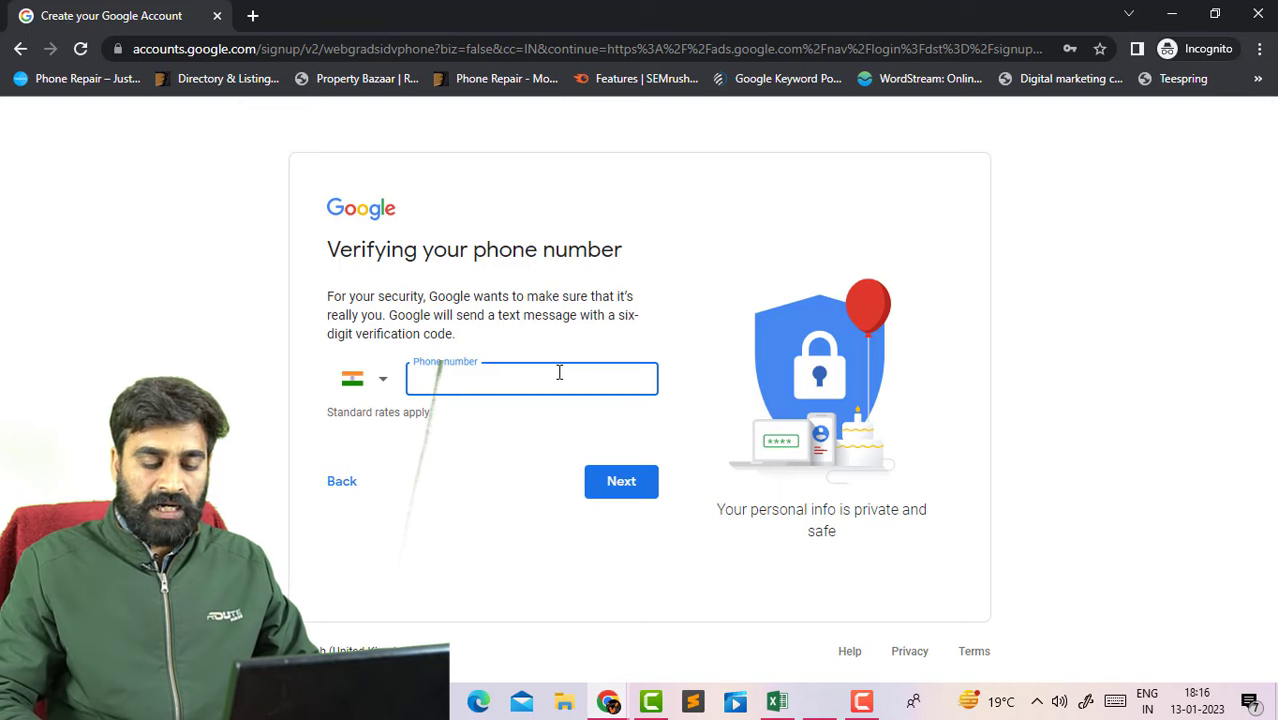
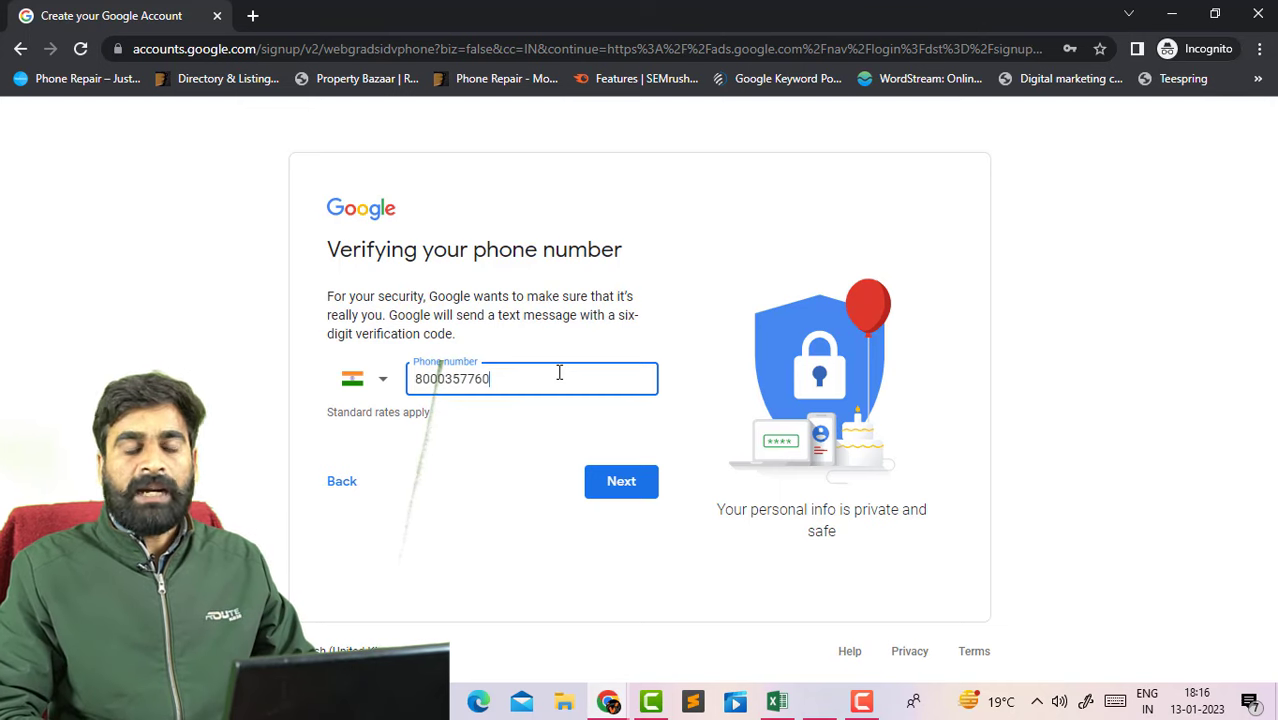
- Enter the phone number and verify it with the texted six-digit code
{"action": "left_click", "coordinate": [621, 483]}
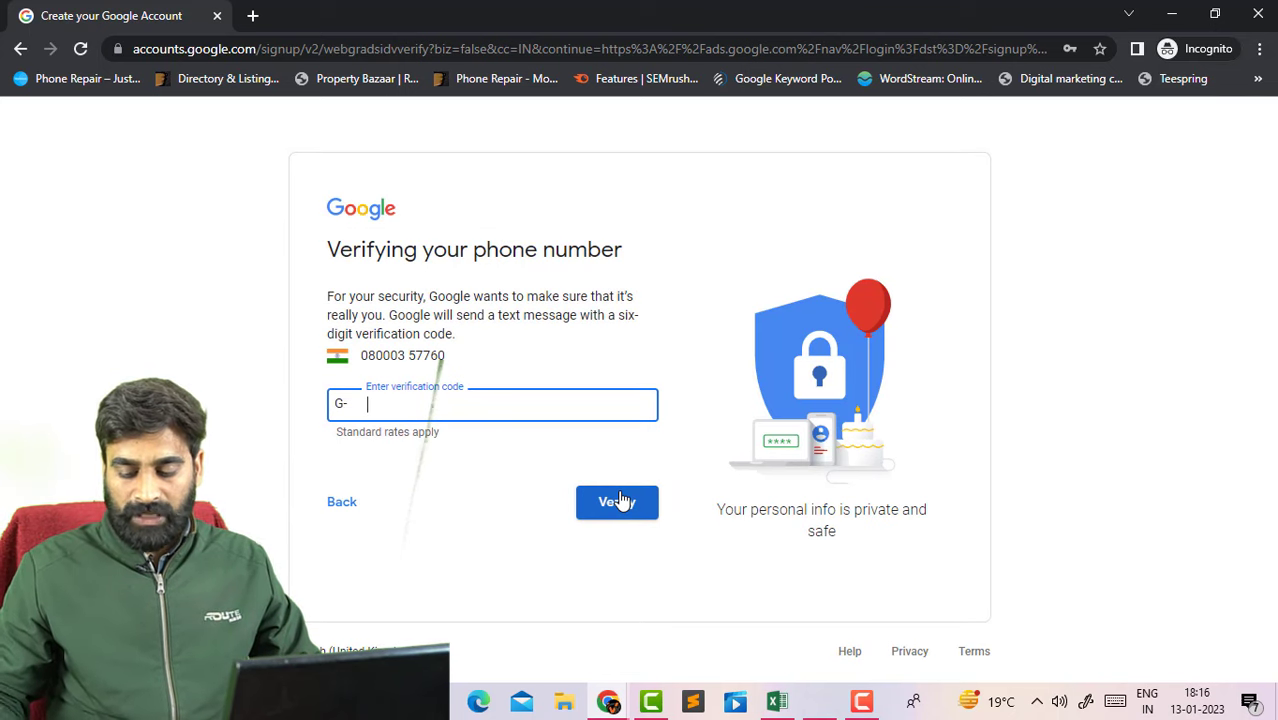
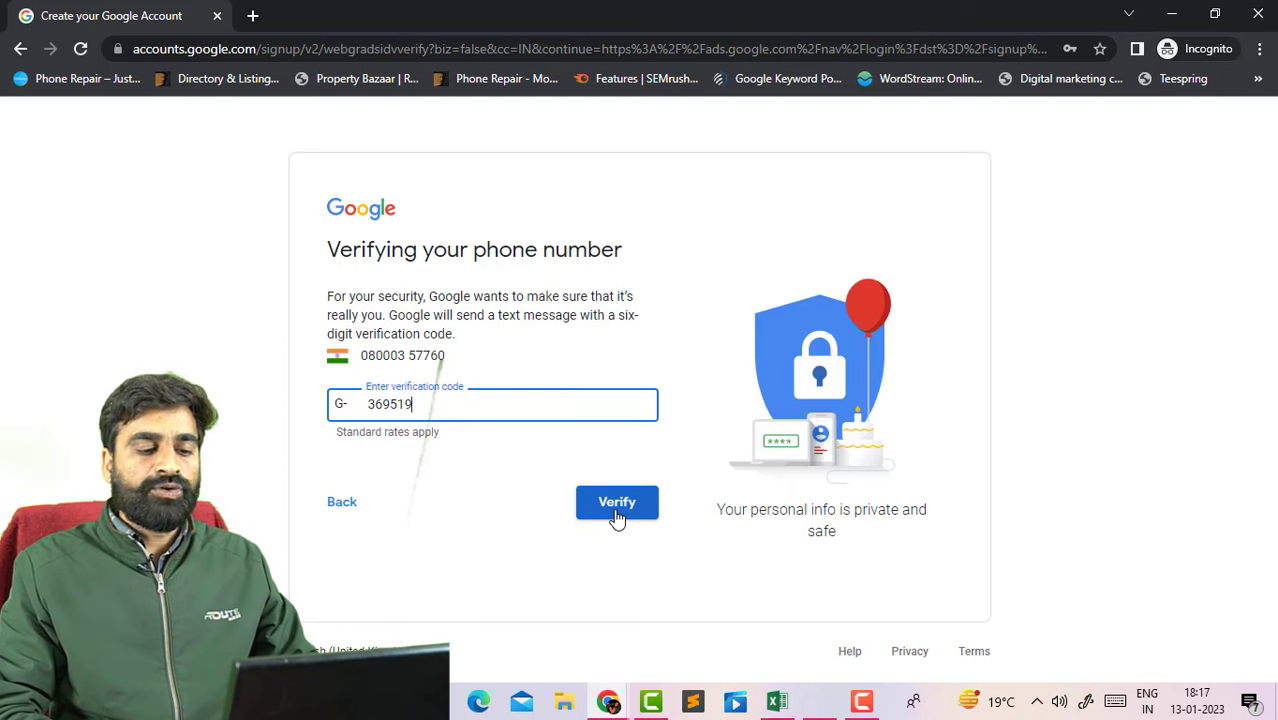
{"action": "left_click", "coordinate": [617, 503]}
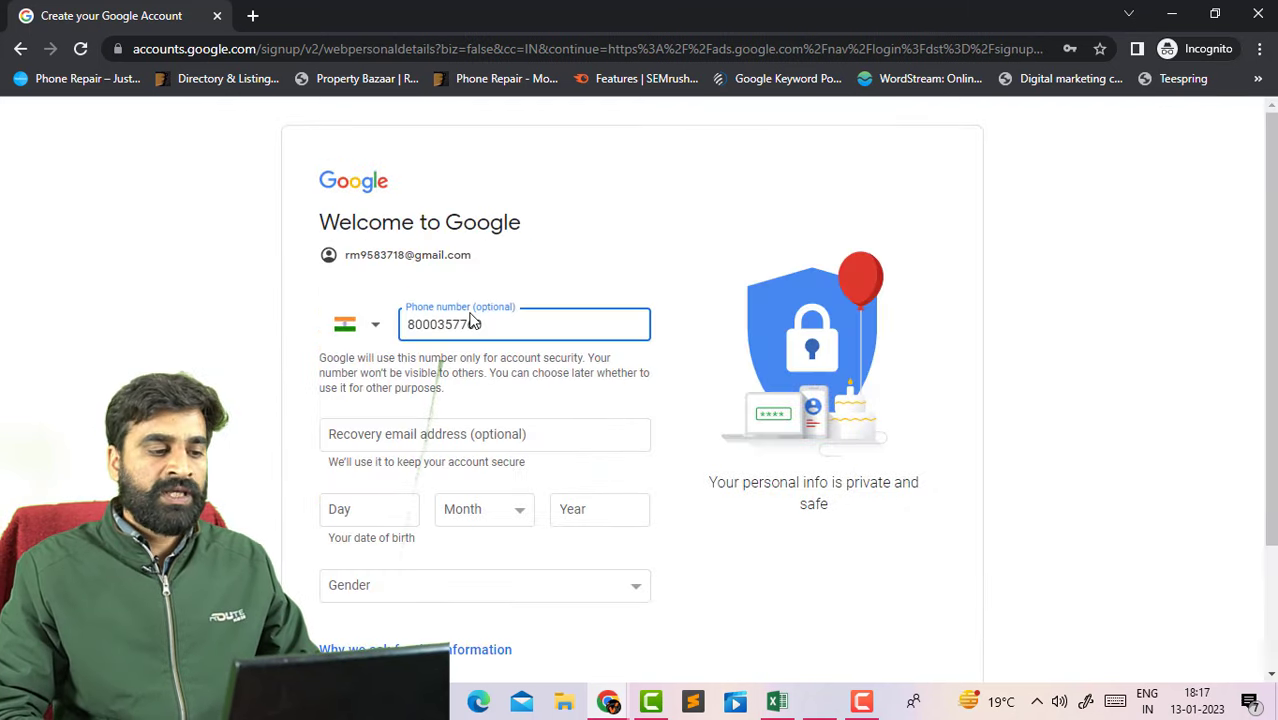
- Fill in the birth date as 1 April 1995 and choose Male as gender
{"action": "scroll", "coordinate": [1268, 399], "scroll_direction": "down", "scroll_amount": 2}
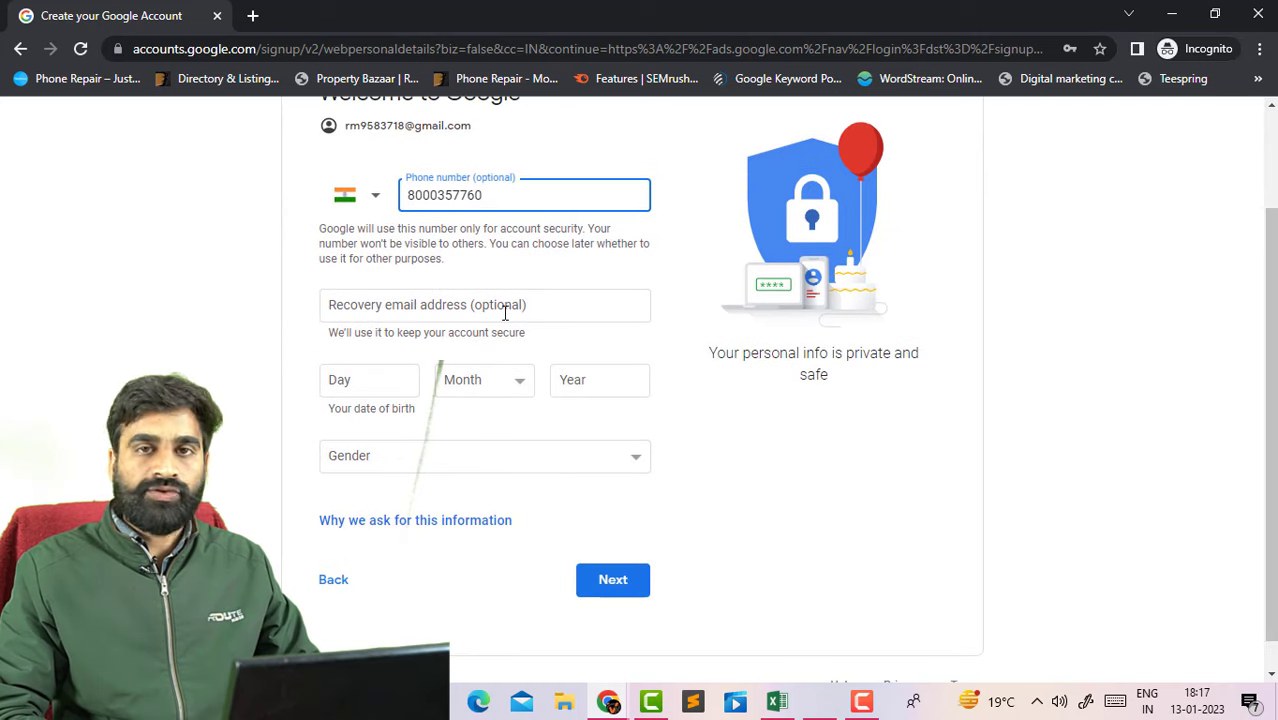
{"action": "left_click", "coordinate": [373, 379]}
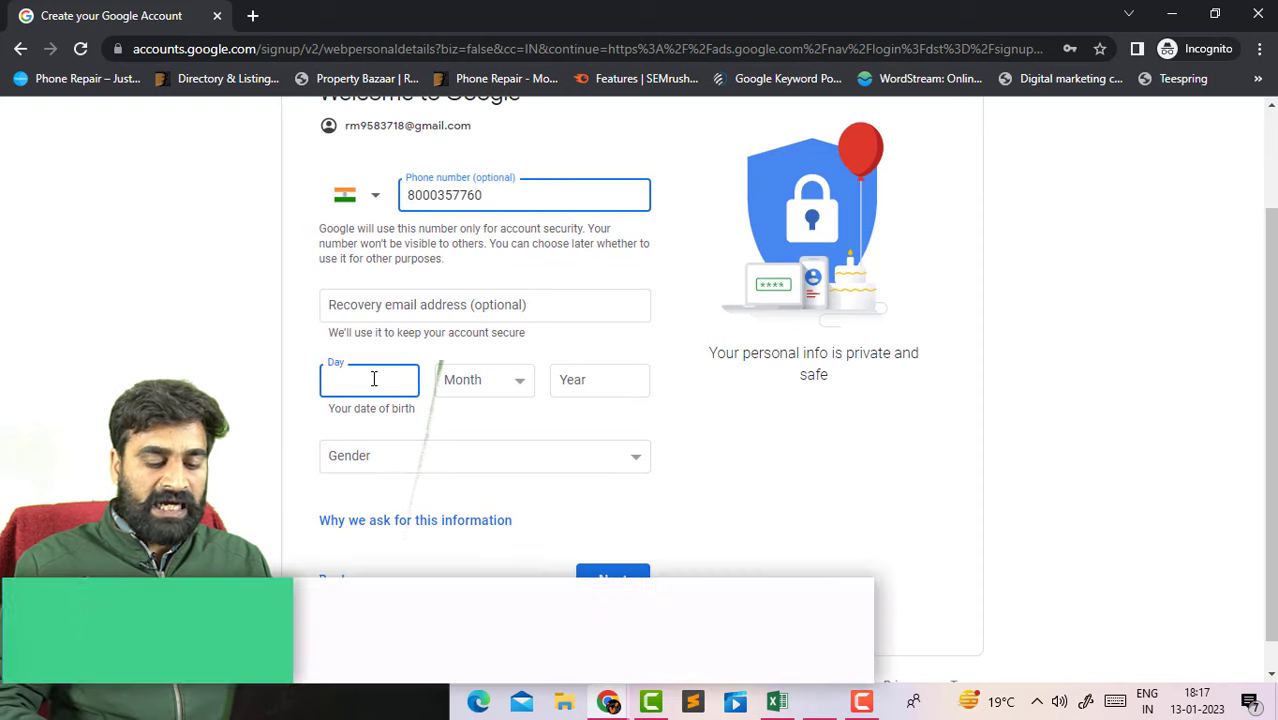
{"action": "type", "text": "0"}
{"action": "key", "text": "Tab"}
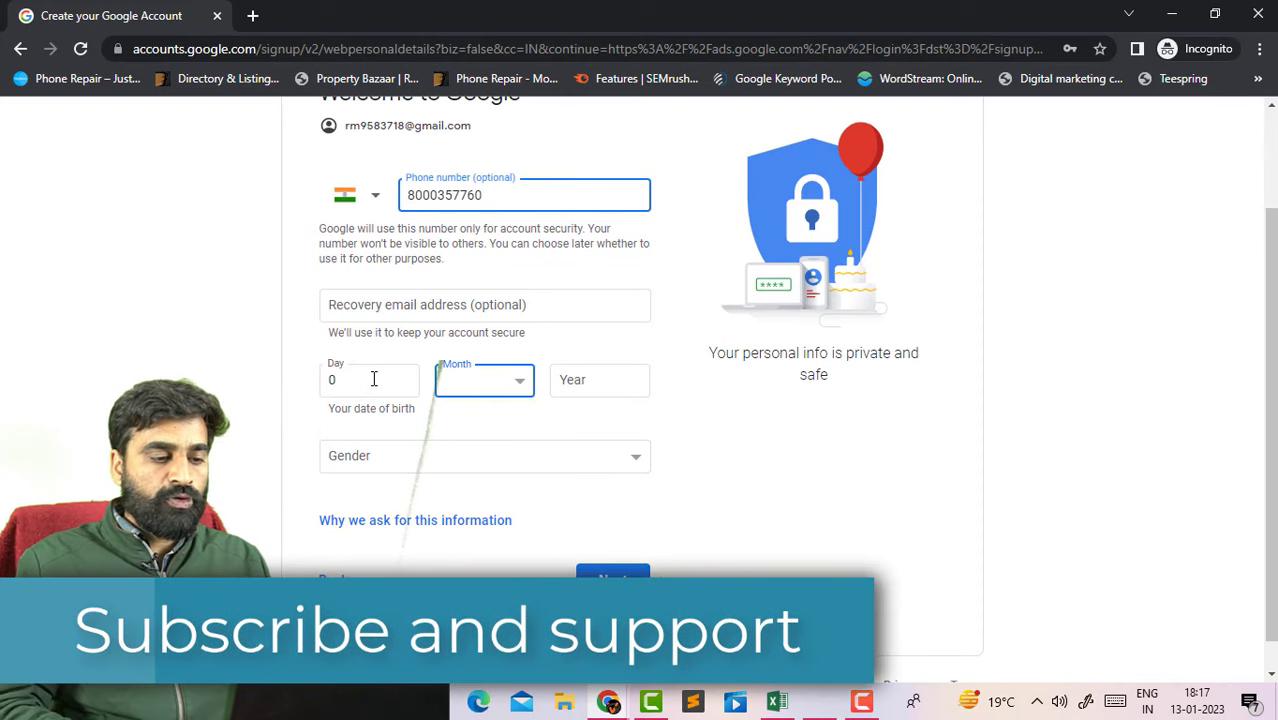
{"action": "left_click", "coordinate": [373, 379]}
{"action": "type", "text": "1"}
{"action": "key", "text": "Tab"}
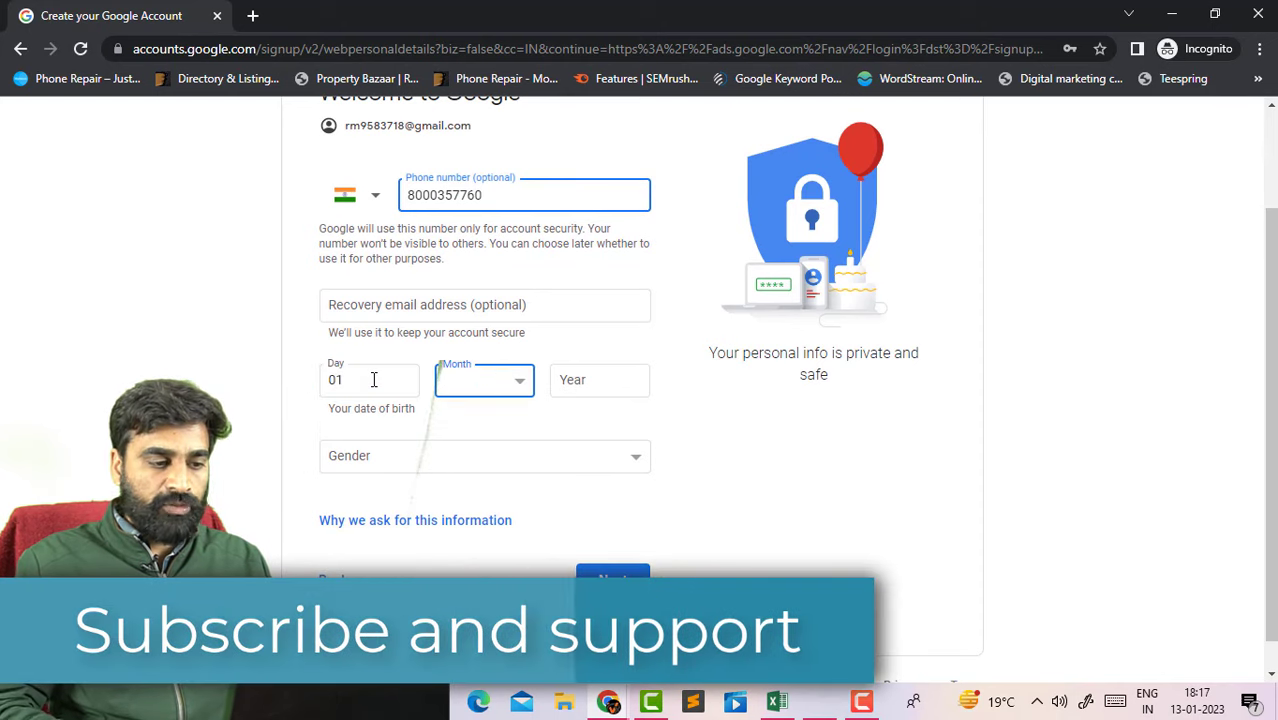
{"action": "left_click", "coordinate": [453, 388]}
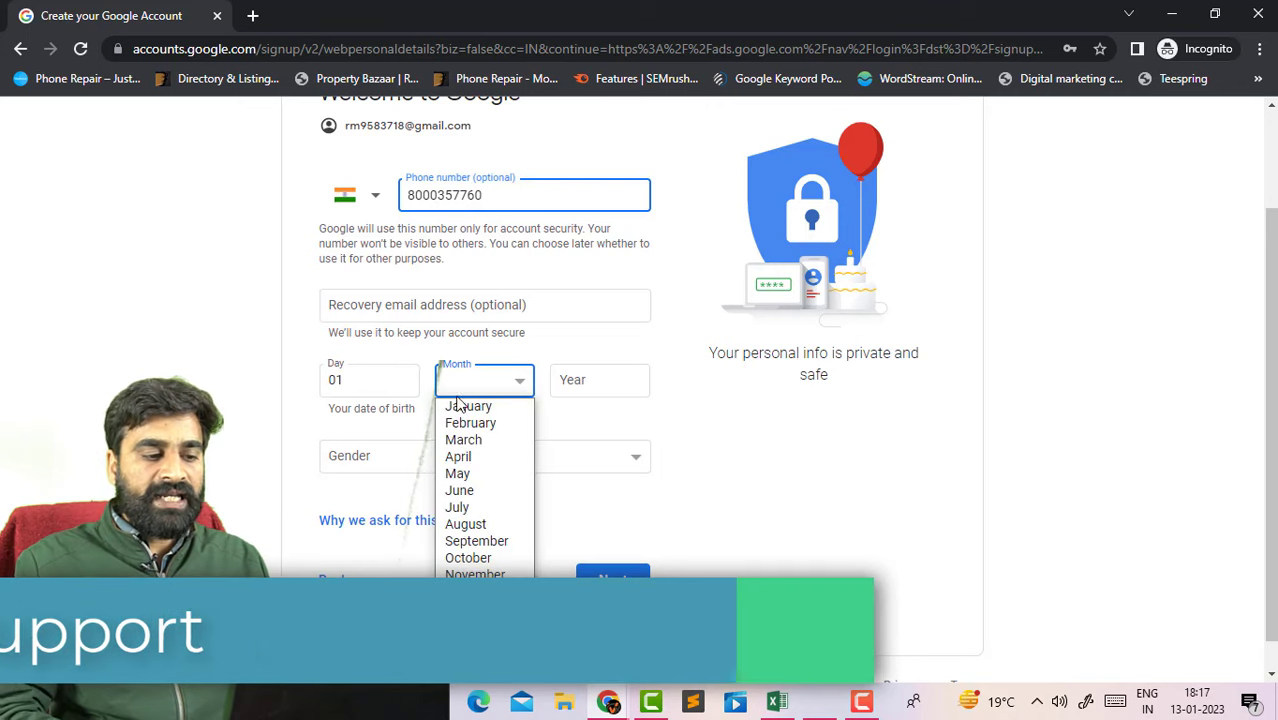
{"action": "left_click", "coordinate": [465, 456]}
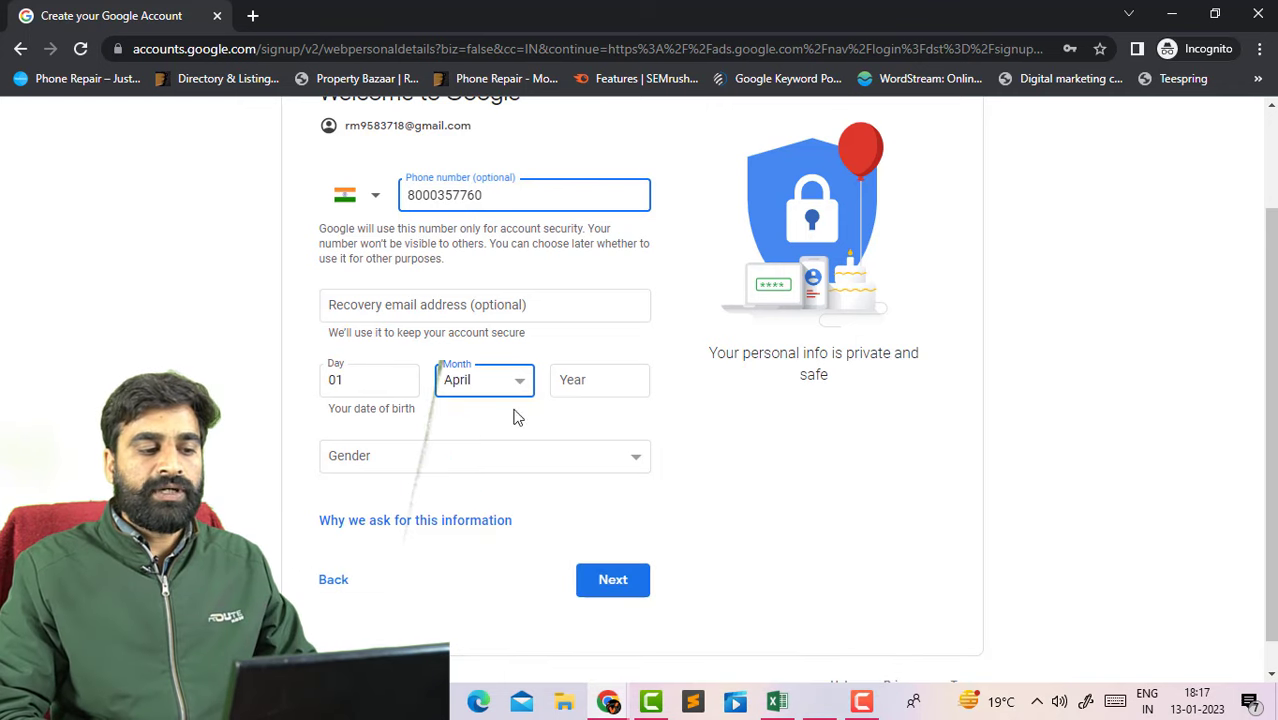
{"action": "left_click", "coordinate": [593, 379]}
{"action": "type", "text": "1995"}
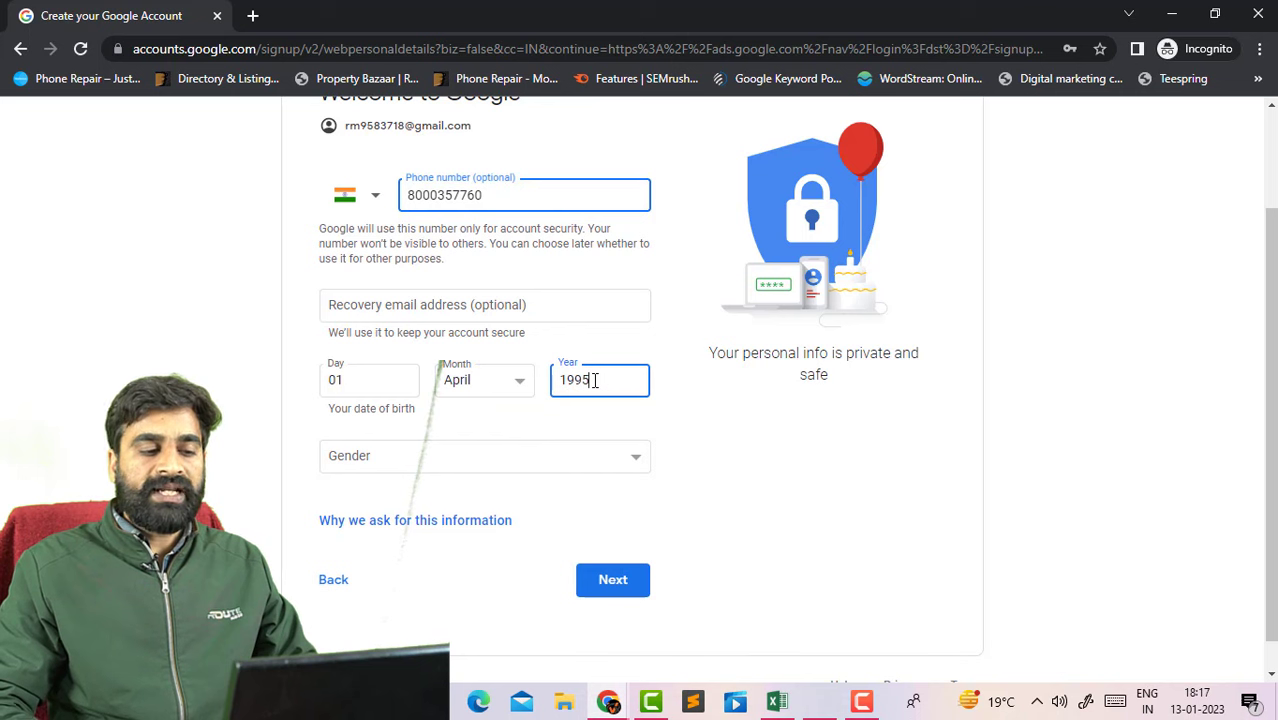
{"action": "left_click", "coordinate": [578, 460]}
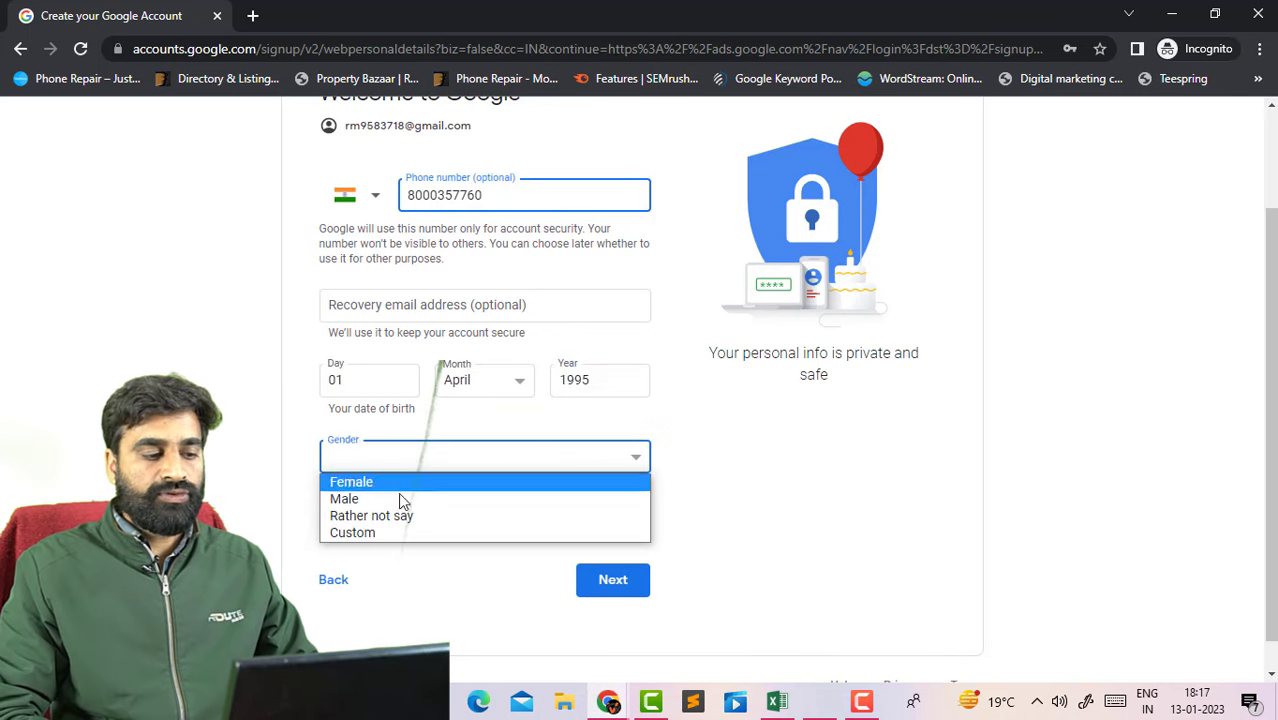
{"action": "left_click", "coordinate": [361, 501]}
- Continue and opt in to extra uses of the phone number with 'Yes, I'm in'
{"action": "left_click", "coordinate": [613, 579]}
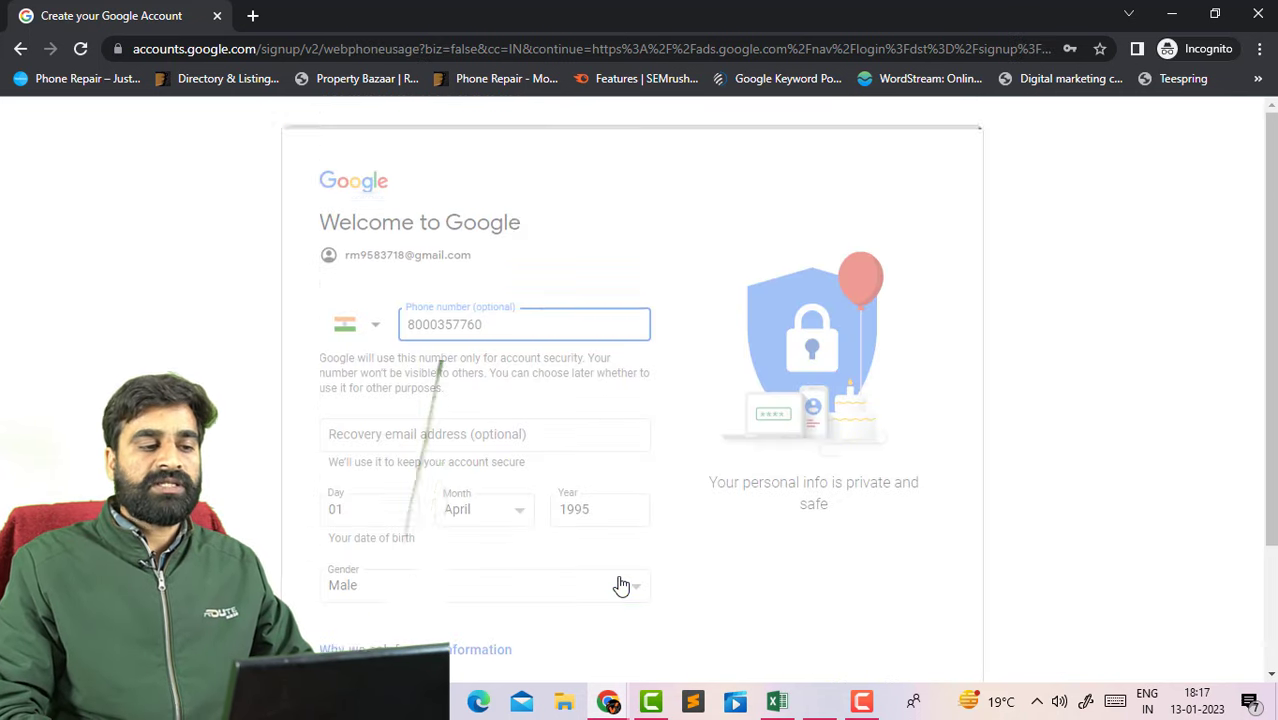
{"action": "scroll", "coordinate": [744, 644], "scroll_direction": "down", "scroll_amount": 1}
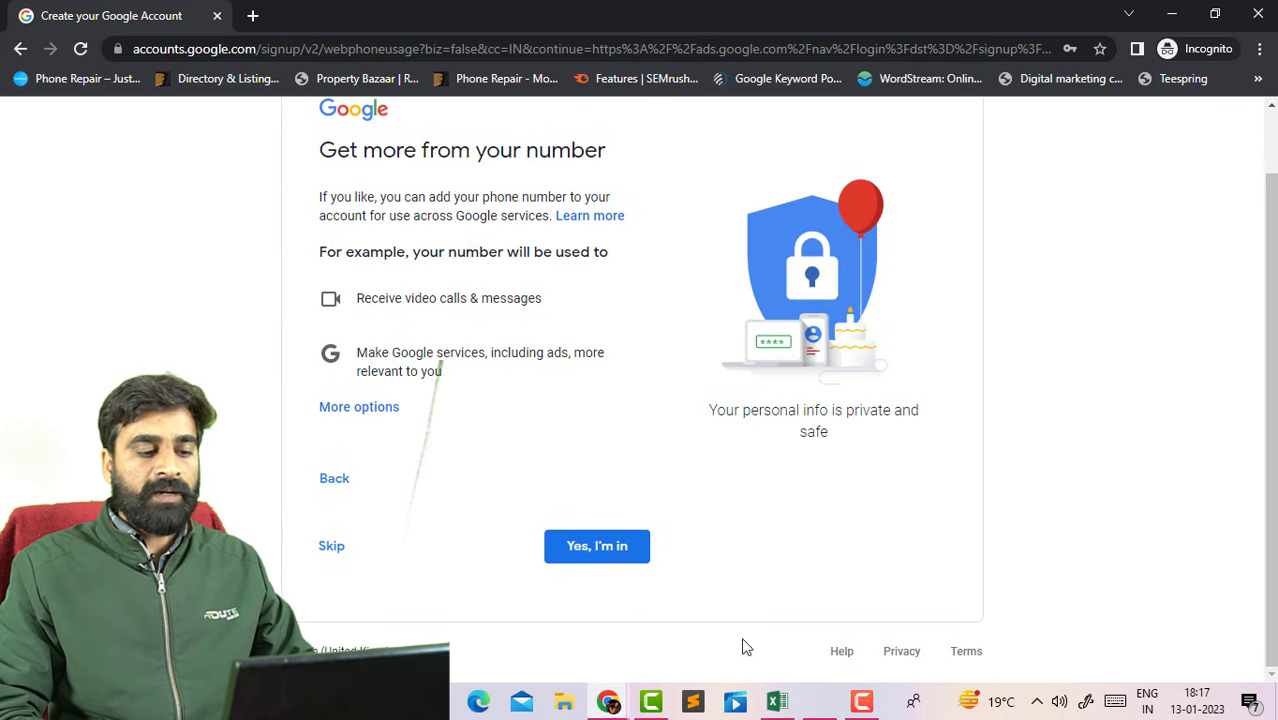
{"action": "left_click", "coordinate": [603, 541]}
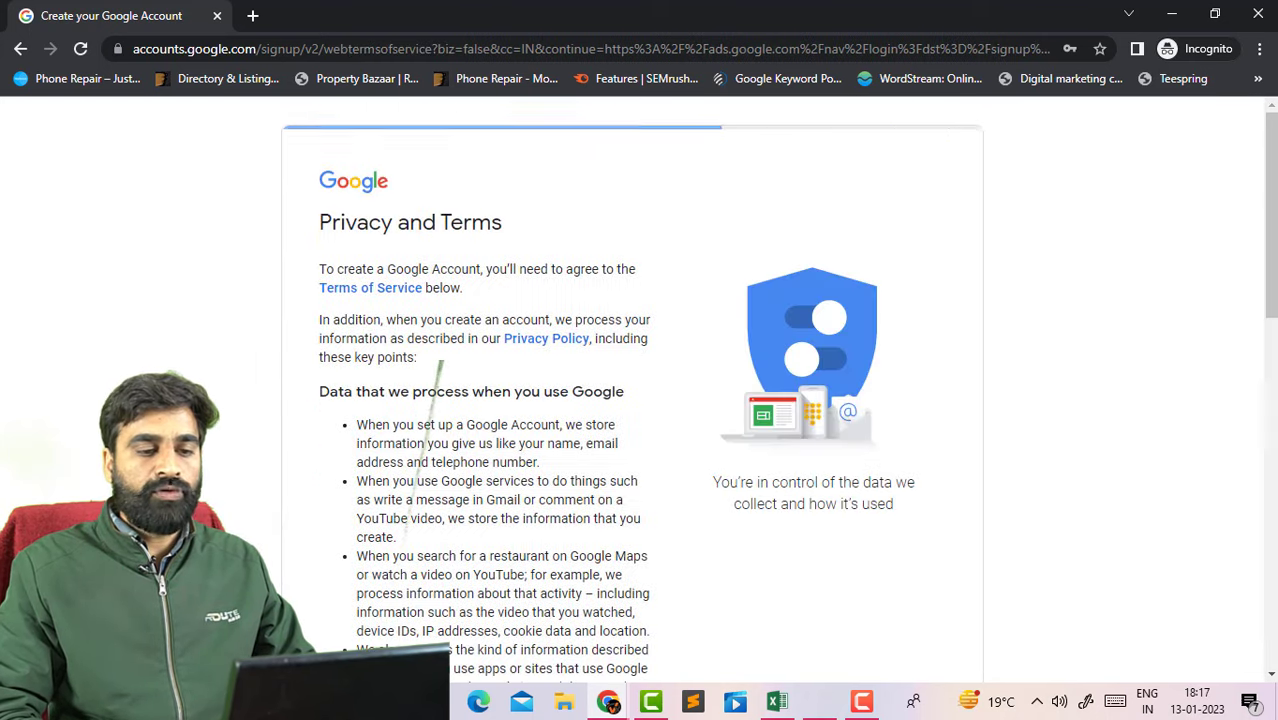
{"action": "scroll", "coordinate": [839, 574], "scroll_direction": "down", "scroll_amount": 10}
- Agree to the privacy terms, then check the new signed-in account and close its panel
{"action": "left_click", "coordinate": [607, 545]}
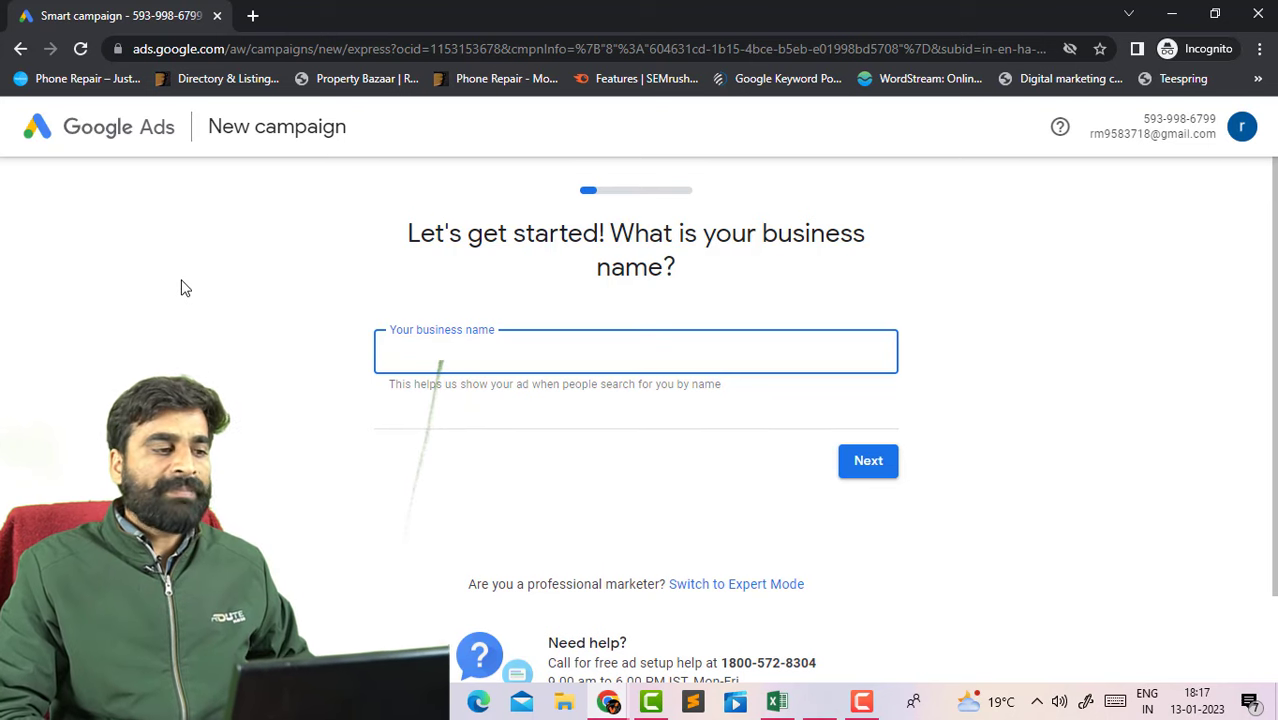
{"action": "left_click", "coordinate": [1242, 128]}
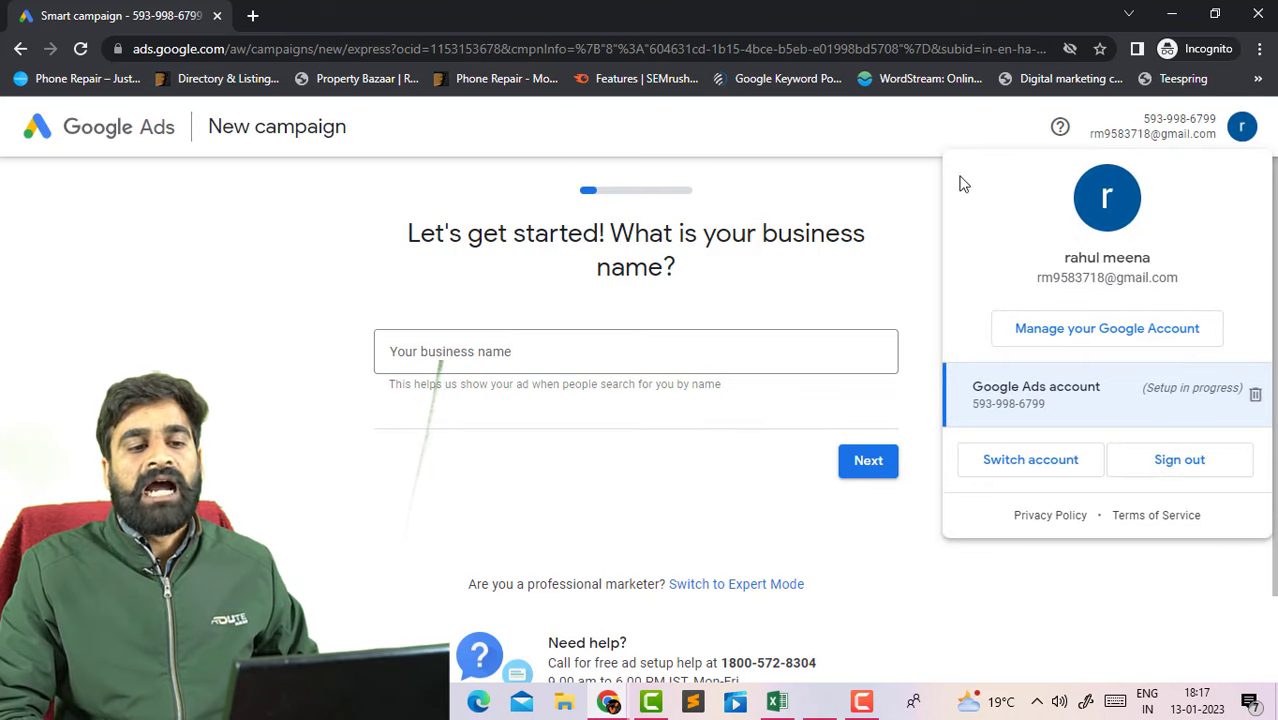
{"action": "left_click", "coordinate": [929, 180]}
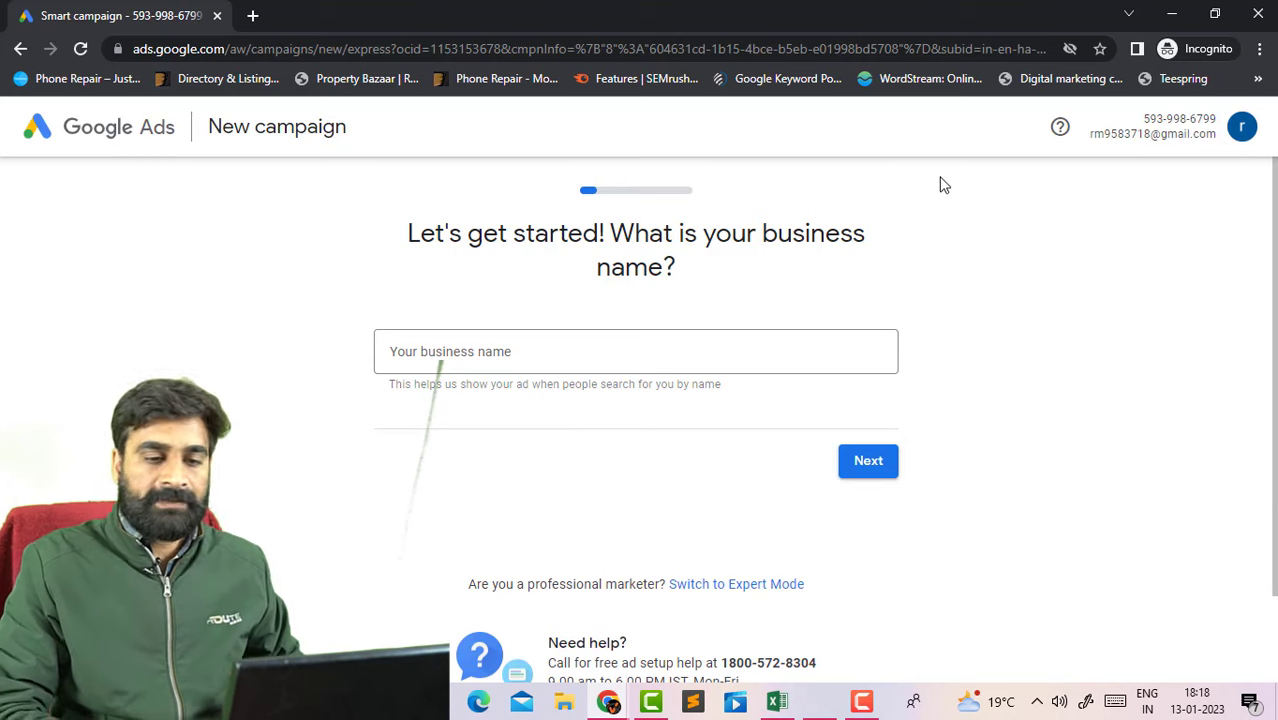
- Switch the Google Ads account setup to Expert Mode
{"action": "scroll", "coordinate": [636, 420], "scroll_direction": "down", "scroll_amount": 1}
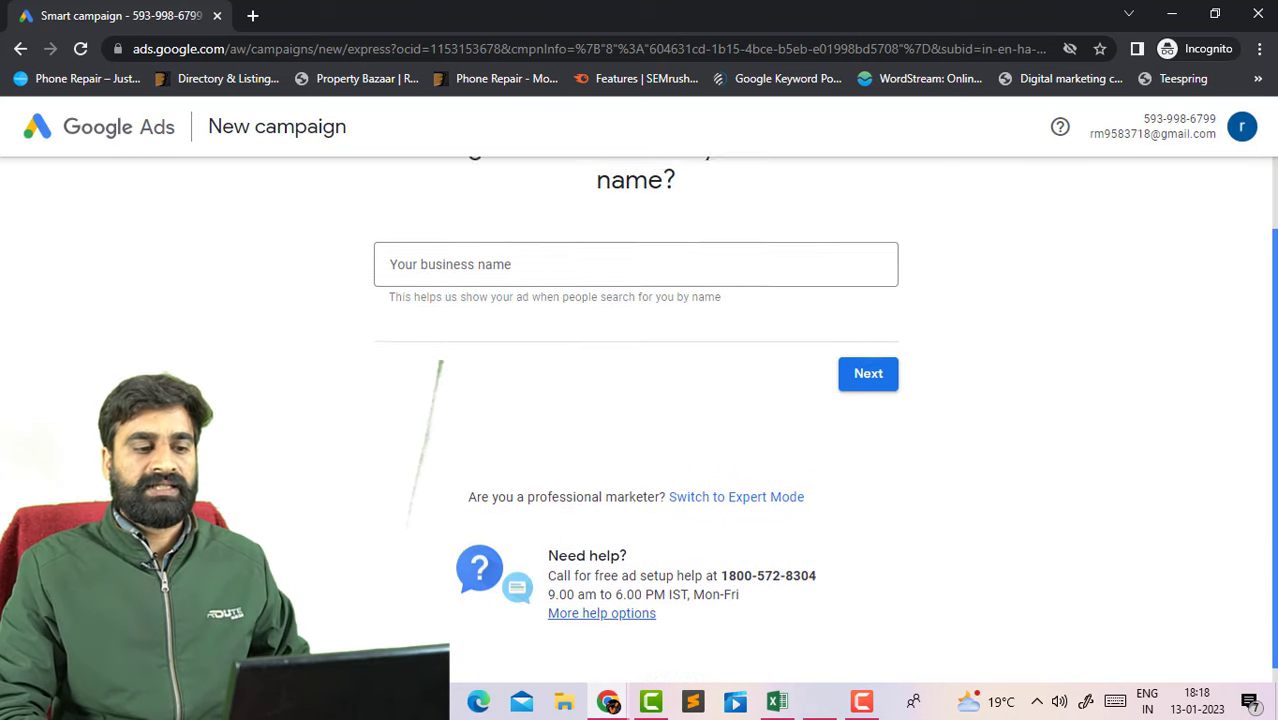
{"action": "left_click", "coordinate": [738, 484]}
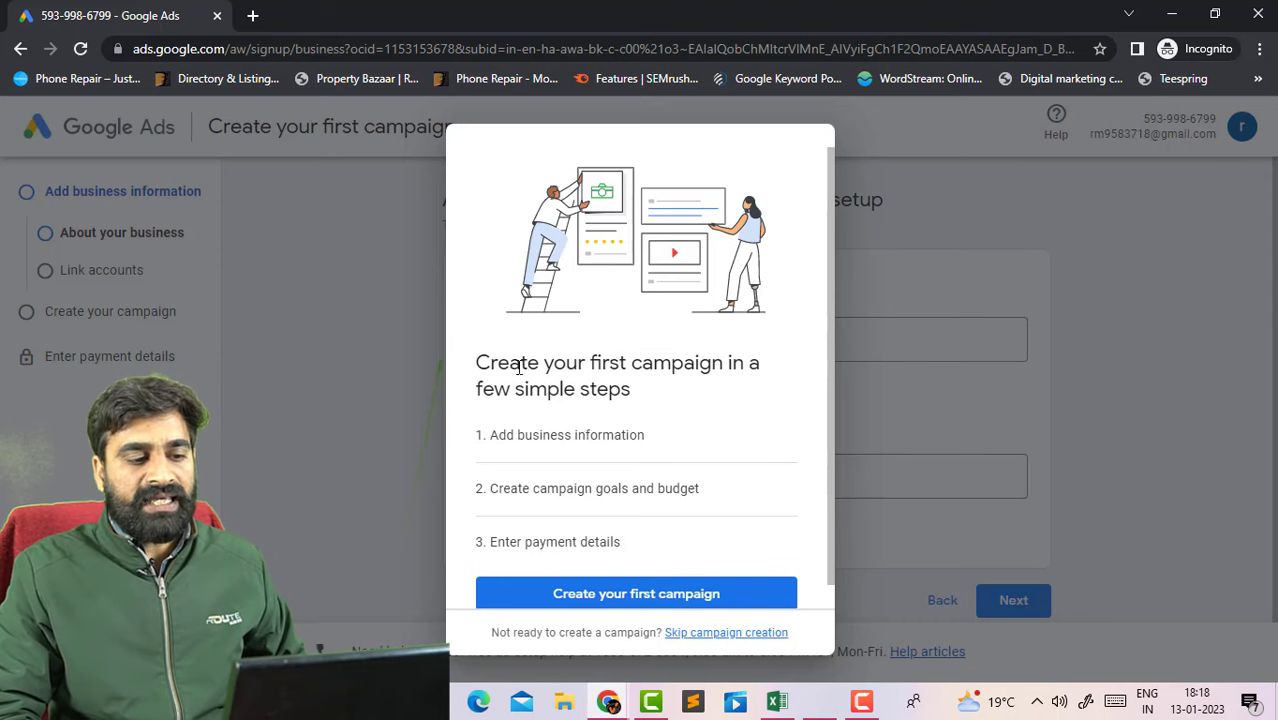
- Choose 'Skip campaign creation' in the 'Create your first campaign' welcome dialog
{"action": "left_click_drag", "start_coordinate": [497, 362], "coordinate": [642, 400]}
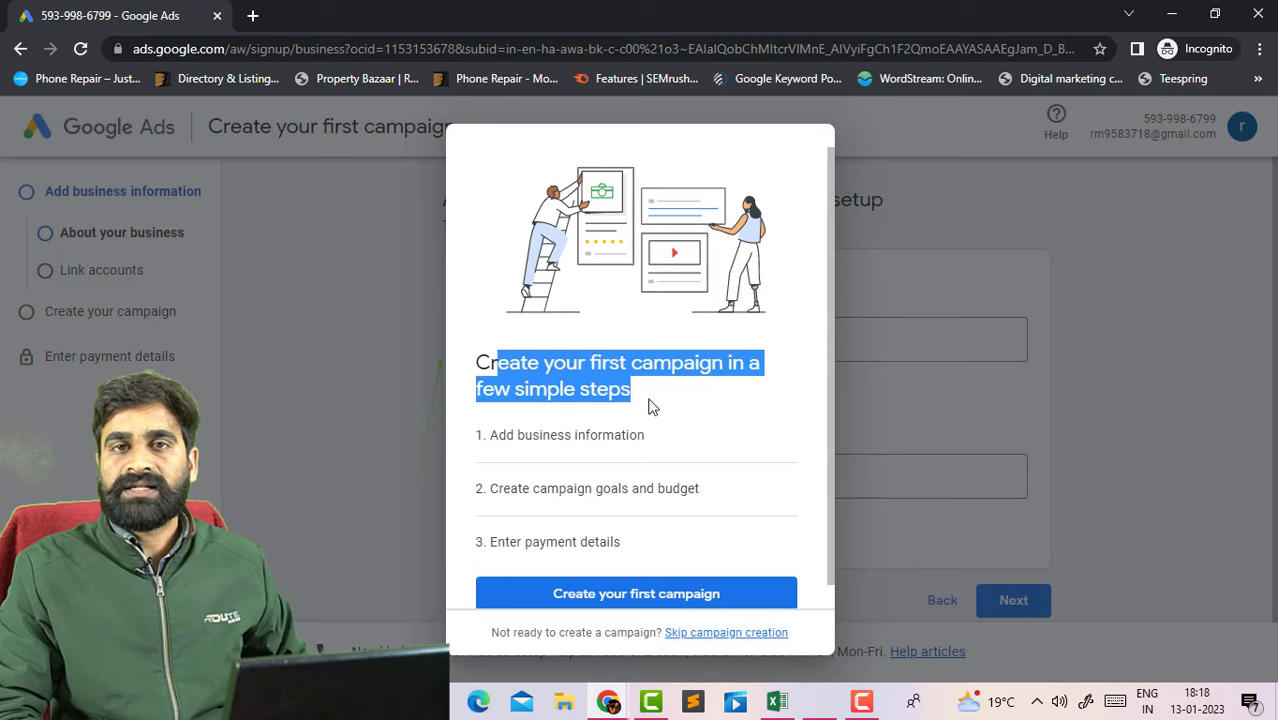
{"action": "triple_click", "coordinate": [538, 365]}
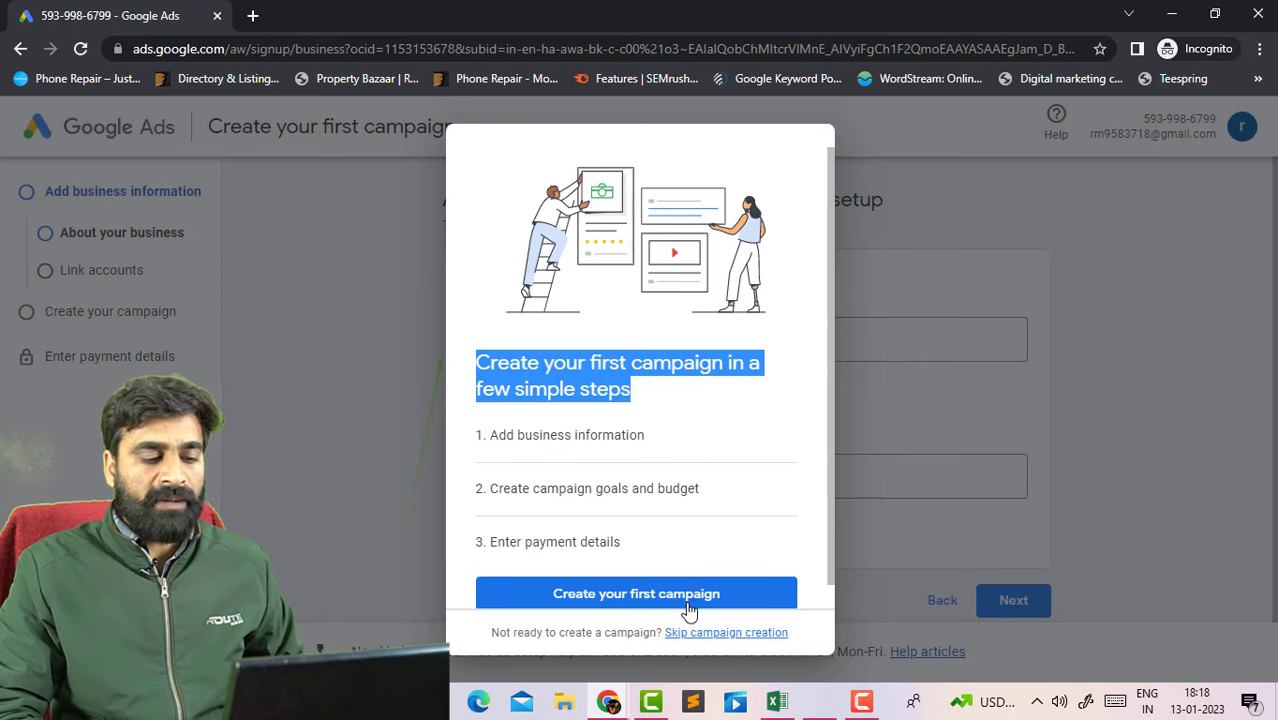
{"action": "left_click", "coordinate": [687, 641]}
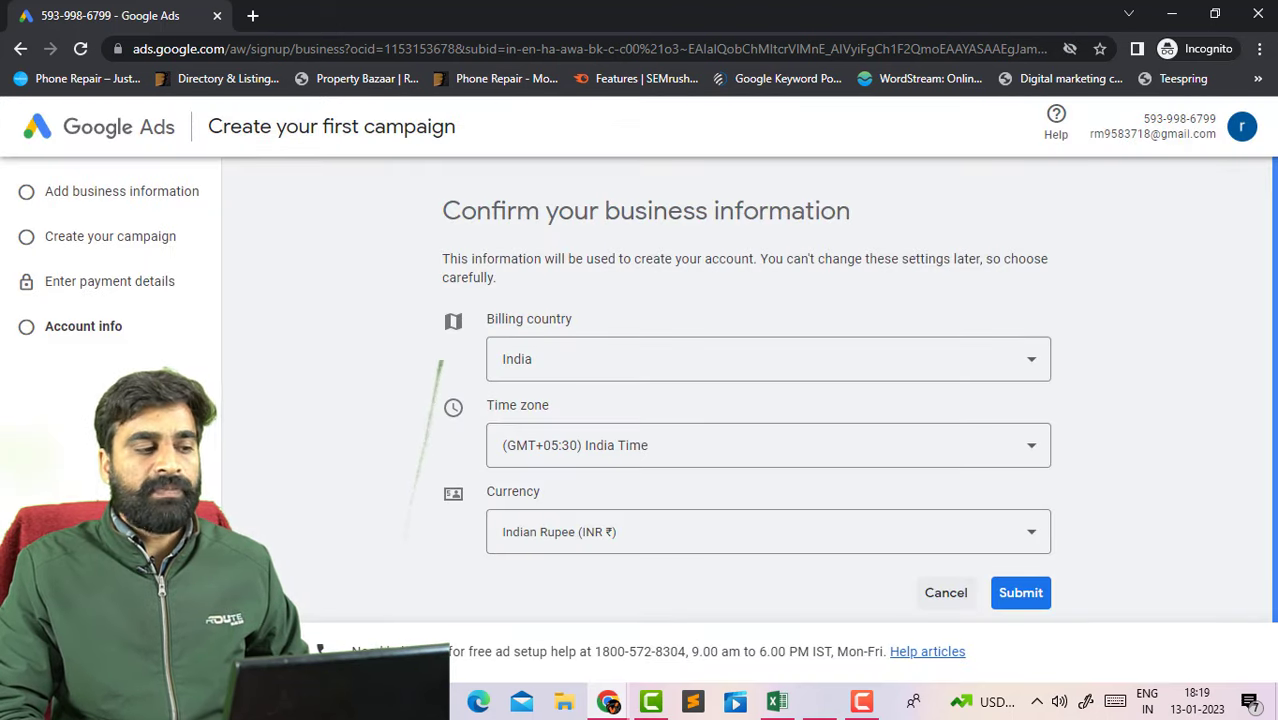
- Submit India, India Time and Indian Rupee as business information, then explore the account overview
{"action": "scroll", "coordinate": [693, 348], "scroll_direction": "down", "scroll_amount": 1}
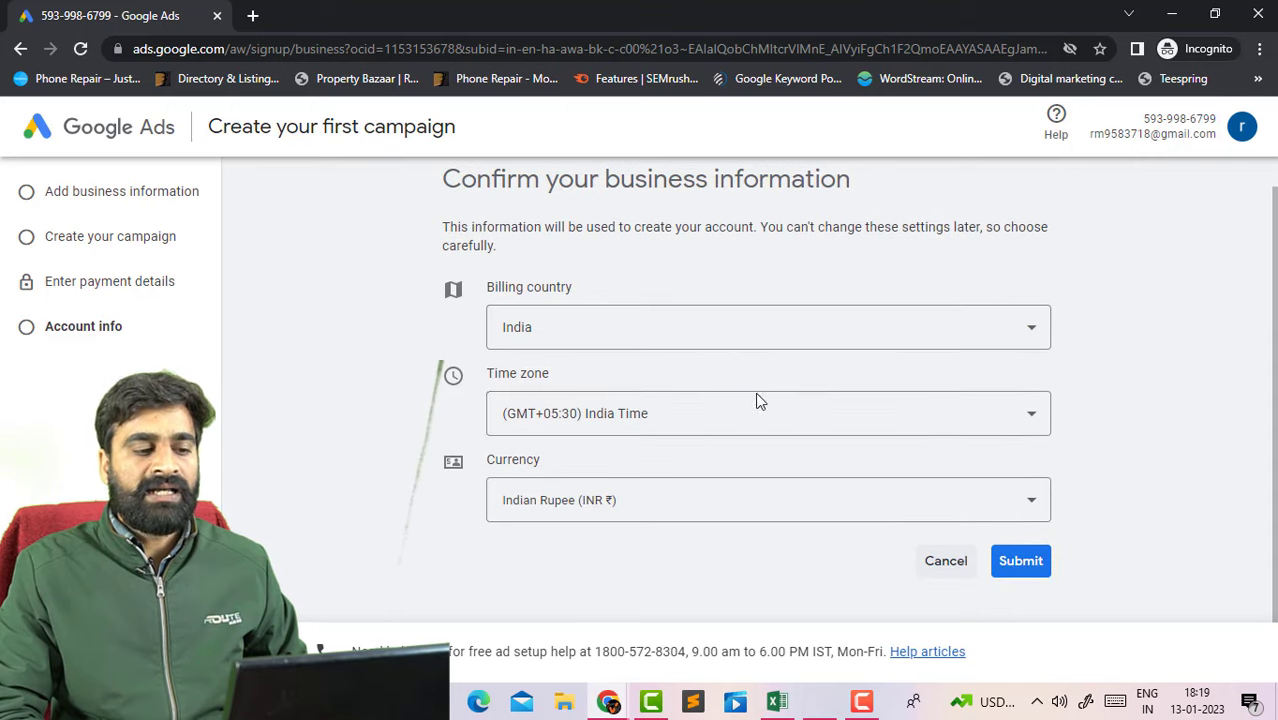
{"action": "left_click", "coordinate": [1015, 568]}
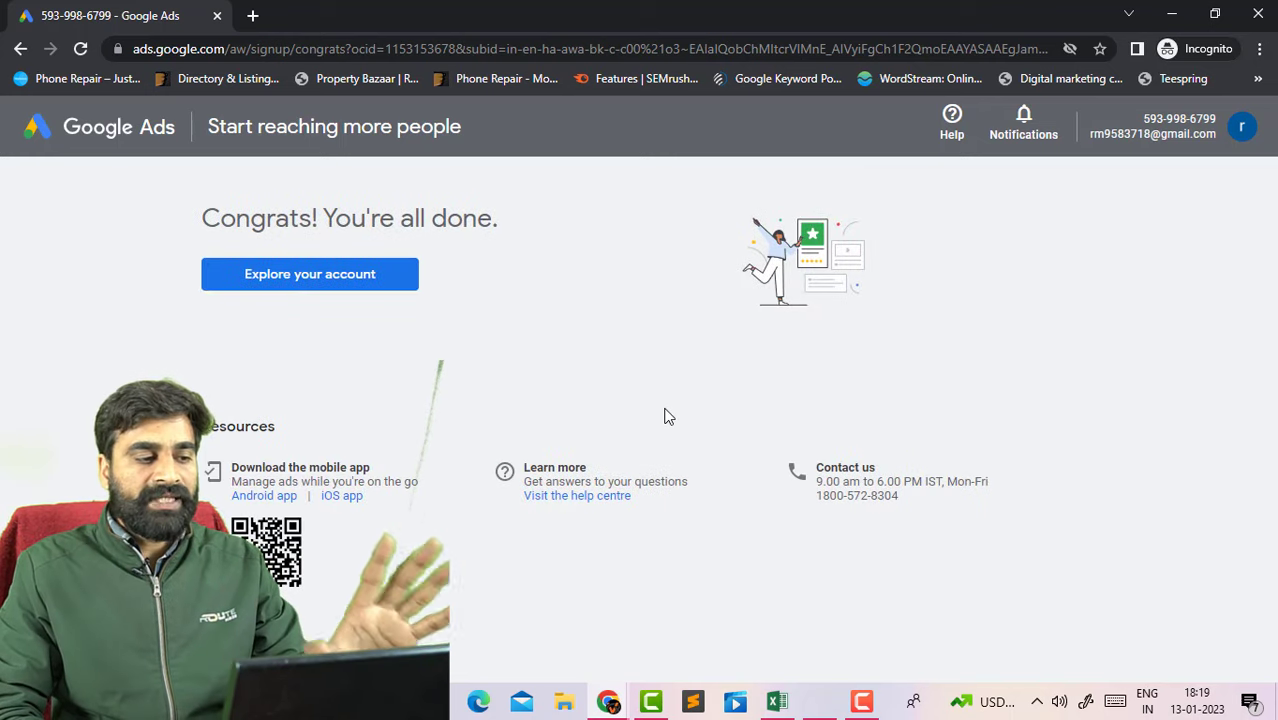
{"action": "left_click", "coordinate": [283, 289]}
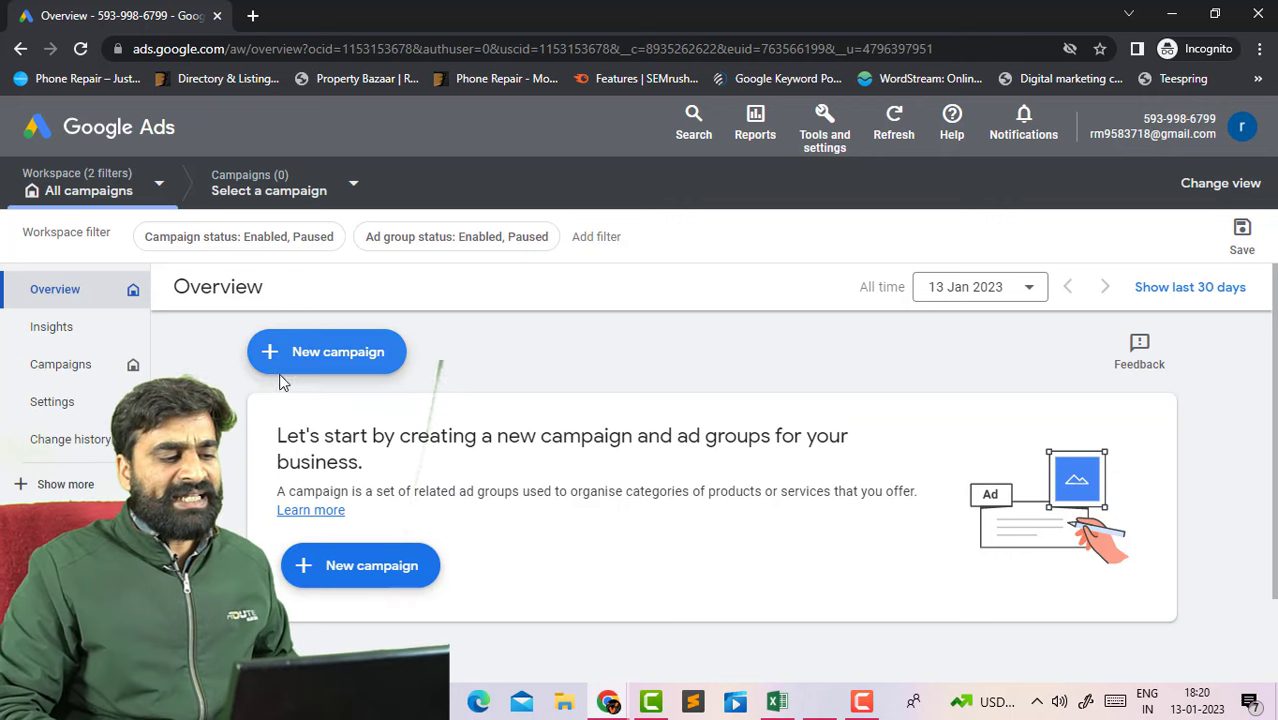
- Start a new campaign and choose Search as the campaign type
{"action": "left_click", "coordinate": [333, 362]}
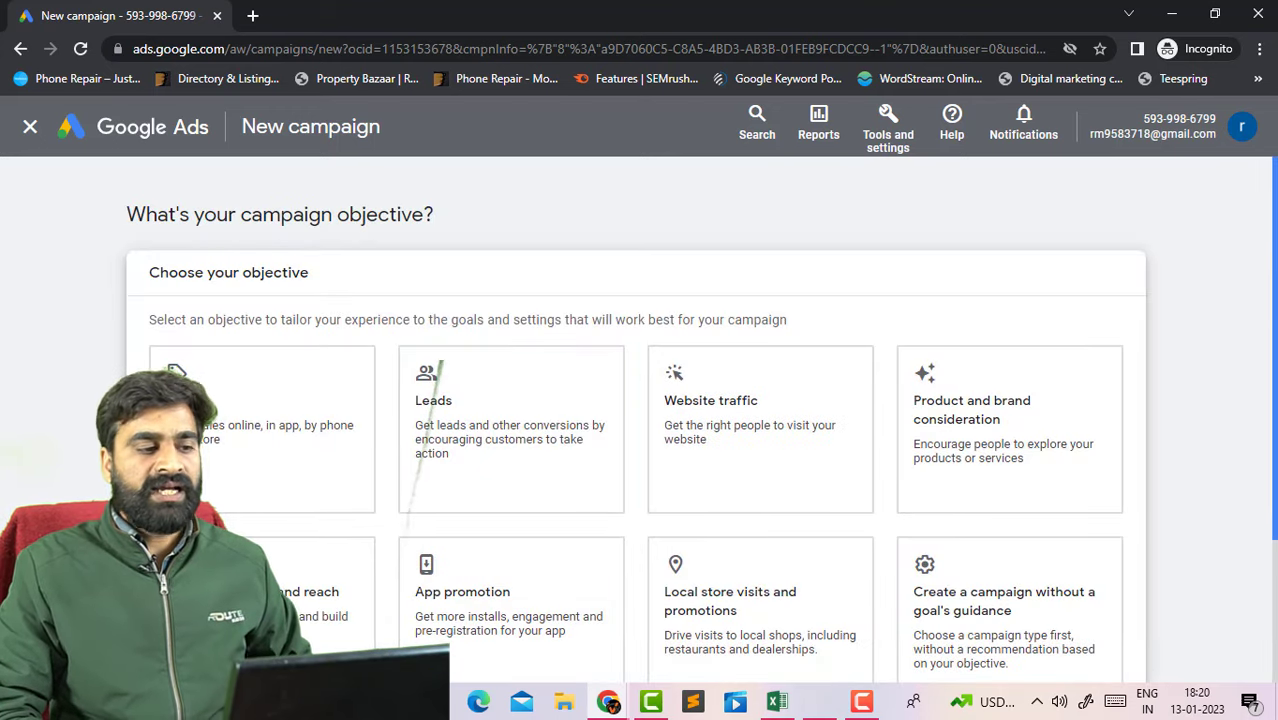
{"action": "scroll", "coordinate": [560, 210], "scroll_direction": "down", "scroll_amount": 1}
{"action": "left_click_drag", "start_coordinate": [321, 163], "coordinate": [519, 172]}
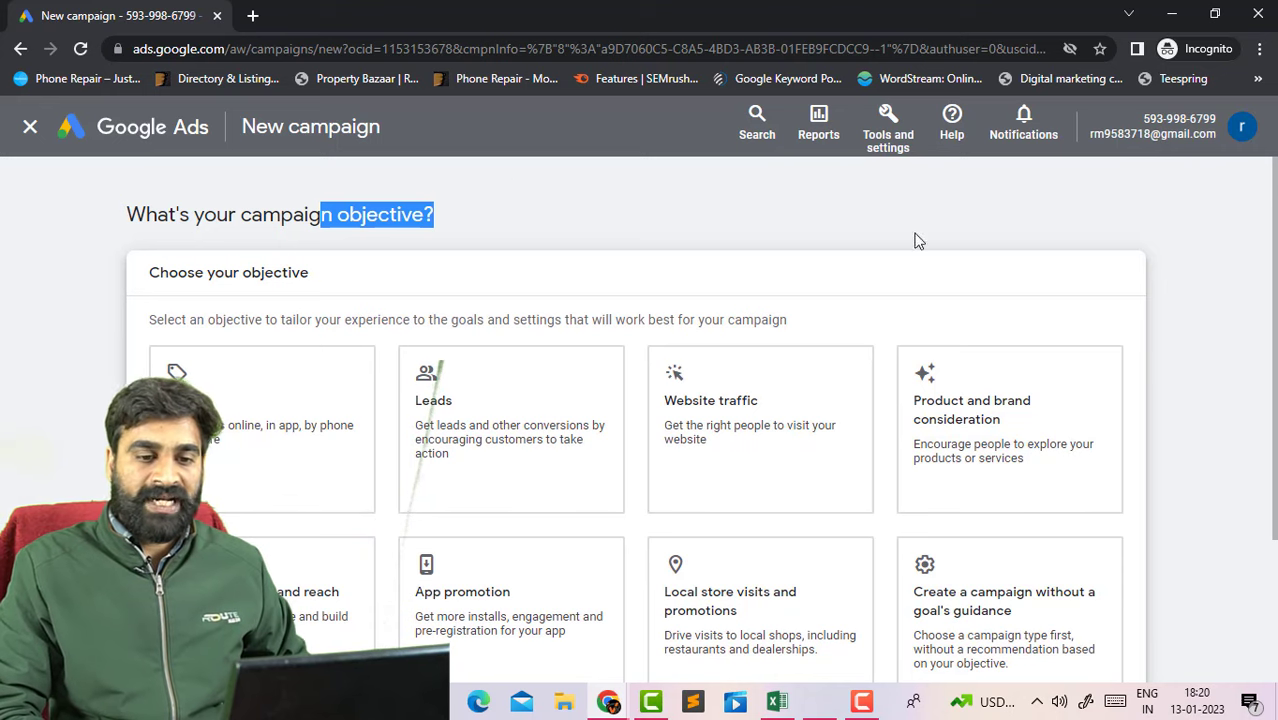
{"action": "left_click_drag", "start_coordinate": [1273, 252], "coordinate": [1273, 253]}
{"action": "scroll", "coordinate": [927, 328], "scroll_direction": "down", "scroll_amount": 1}
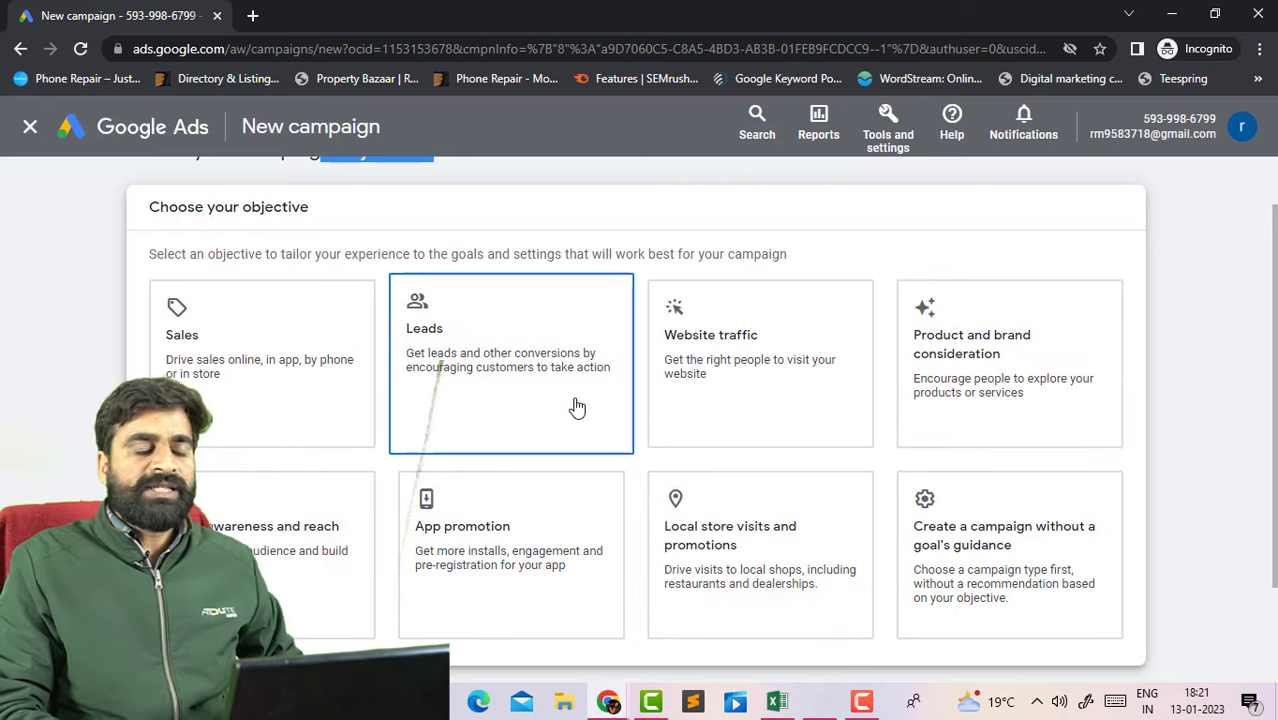
{"action": "scroll", "coordinate": [770, 365], "scroll_direction": "down", "scroll_amount": 5}
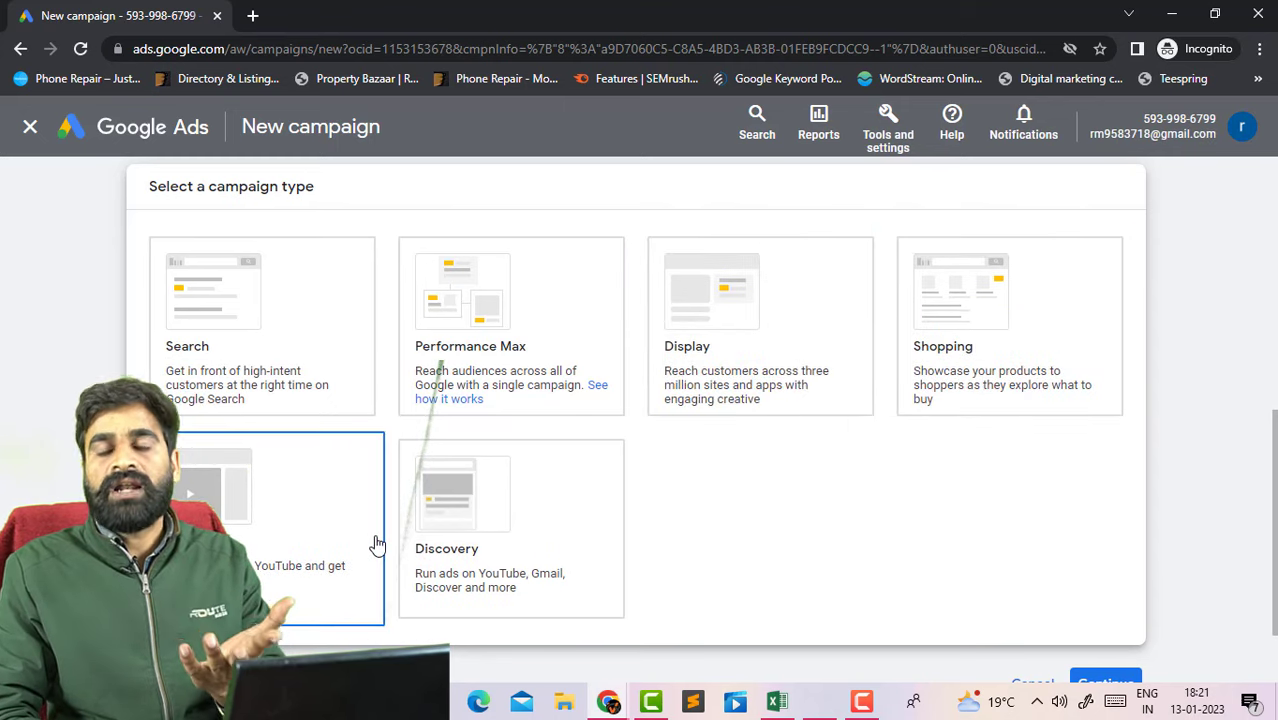
{"action": "left_click", "coordinate": [280, 327]}
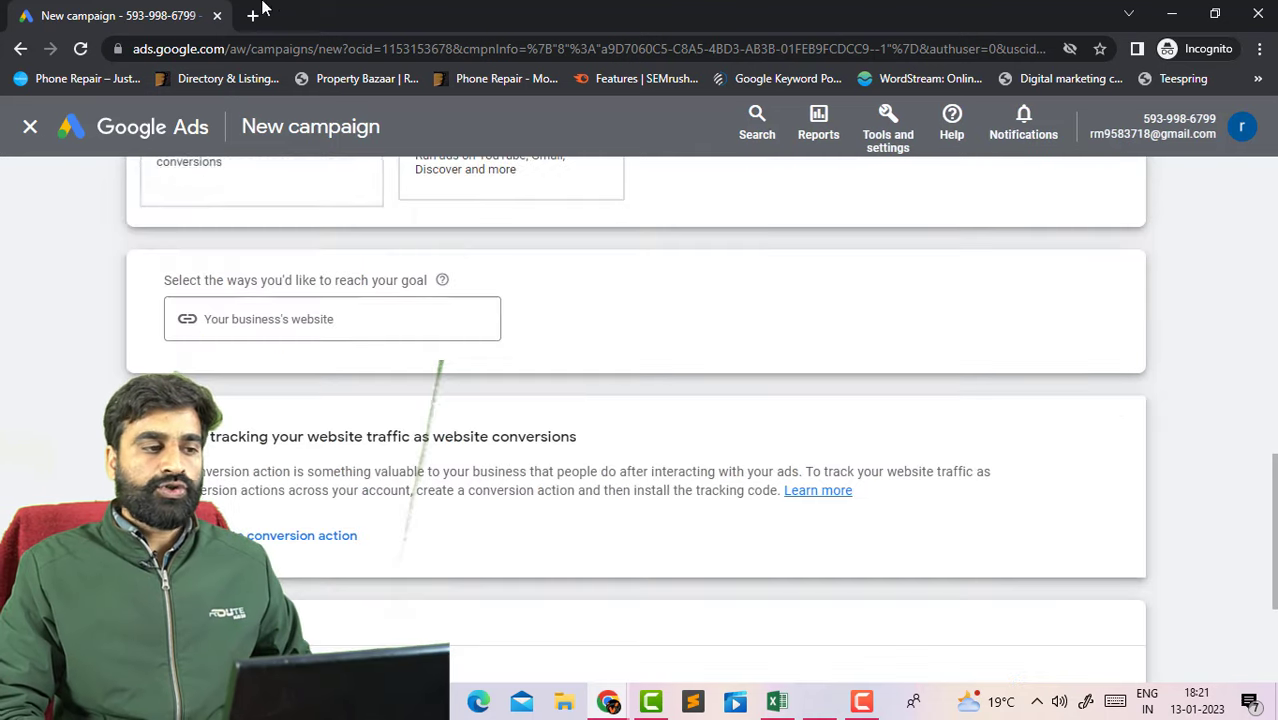
{"action": "left_click", "coordinate": [252, 15]}
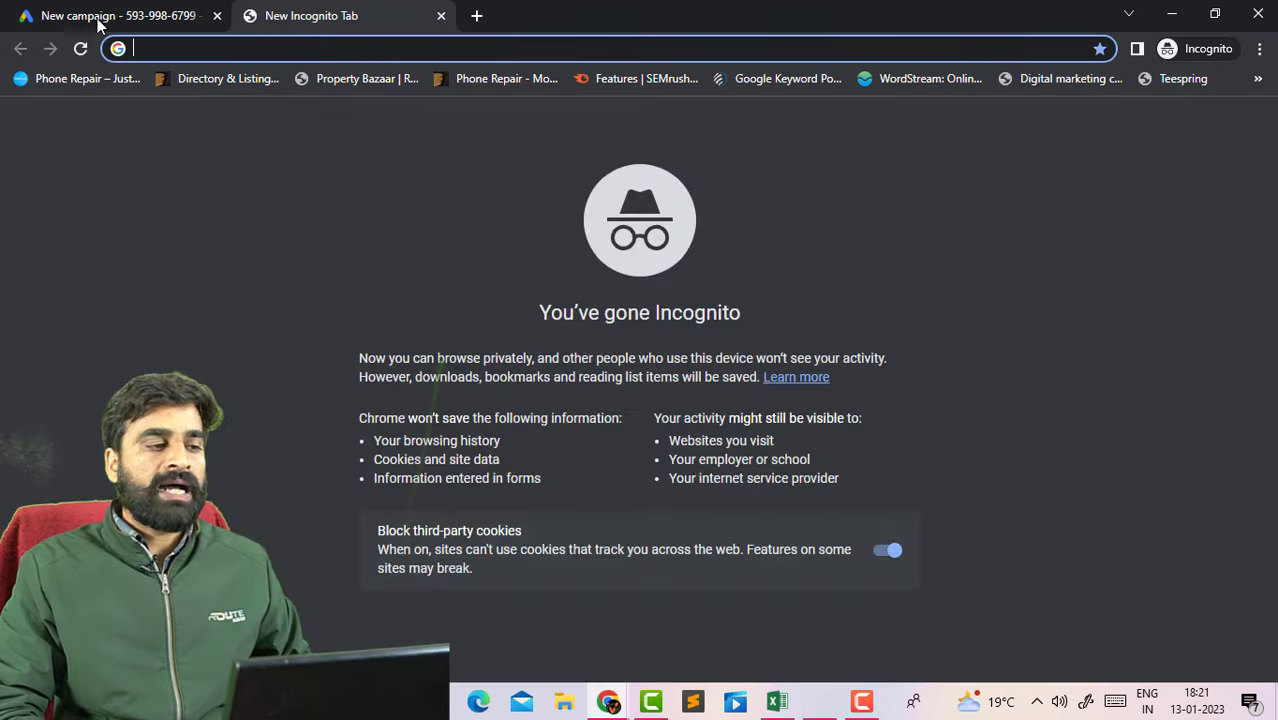
{"action": "left_click", "coordinate": [130, 16]}
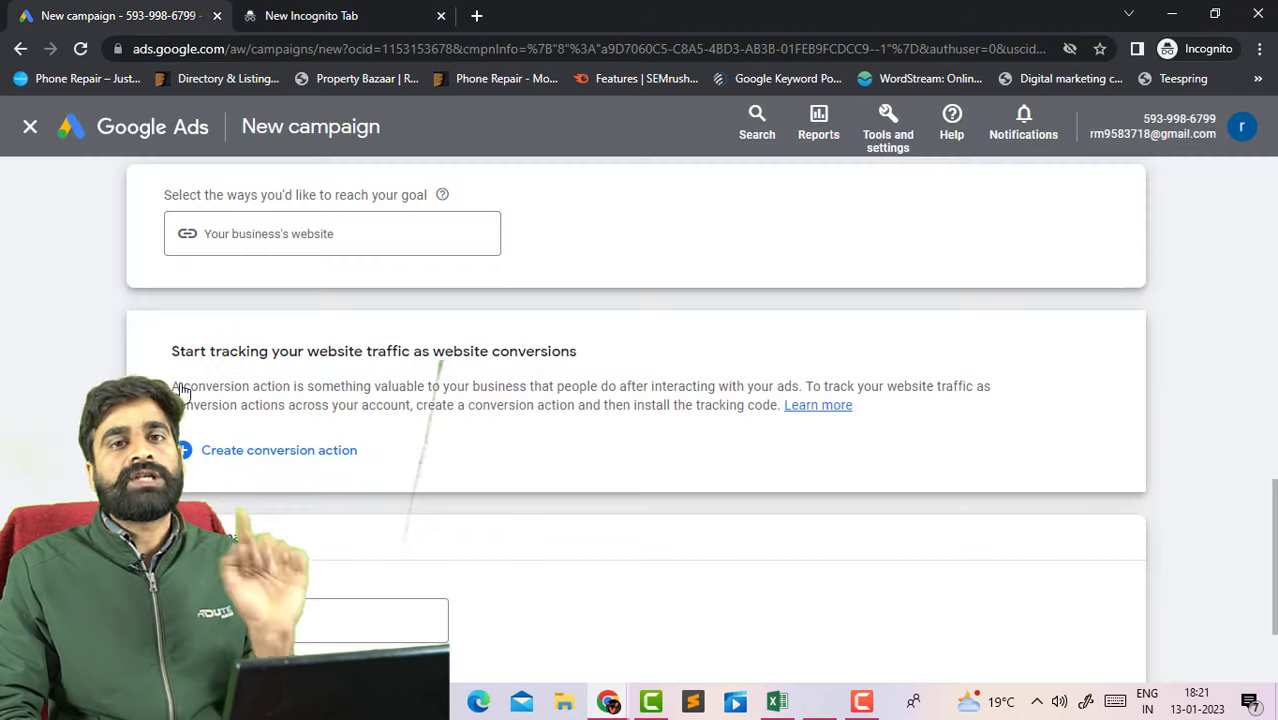
{"action": "left_click_drag", "start_coordinate": [1273, 545], "coordinate": [1273, 505]}
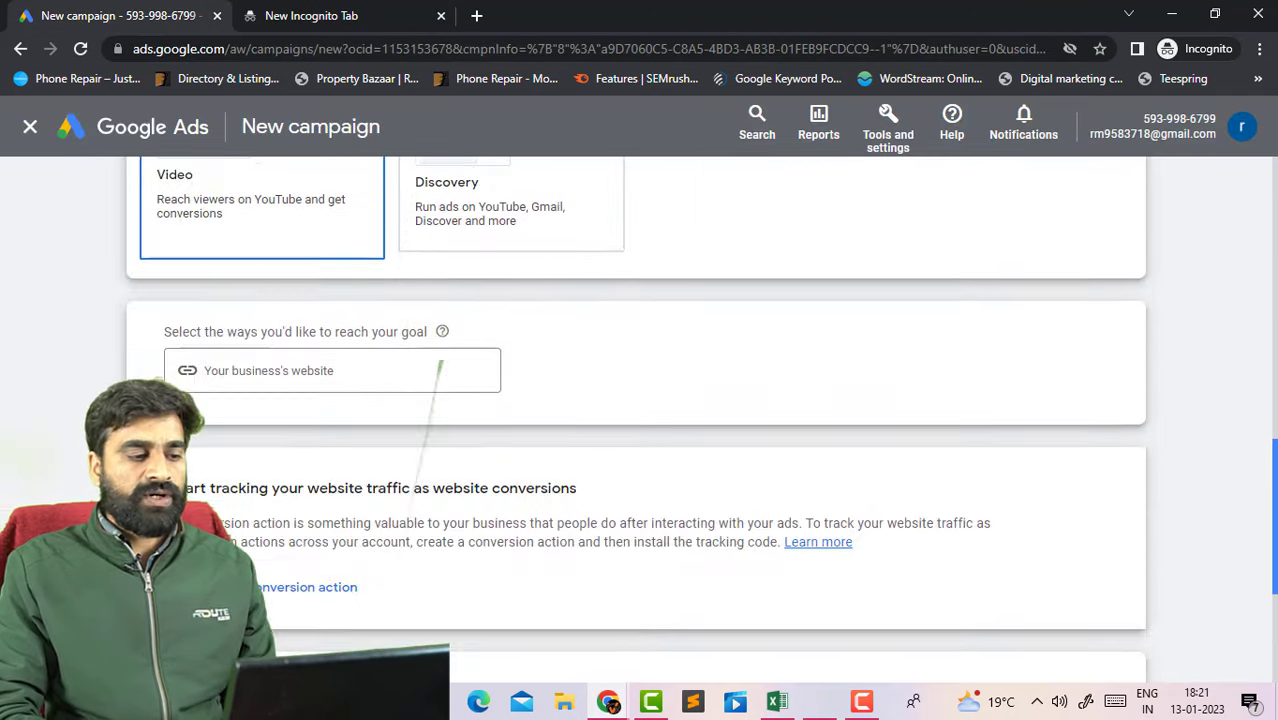
{"action": "left_click", "coordinate": [268, 371]}
{"action": "type", "text": "www"}
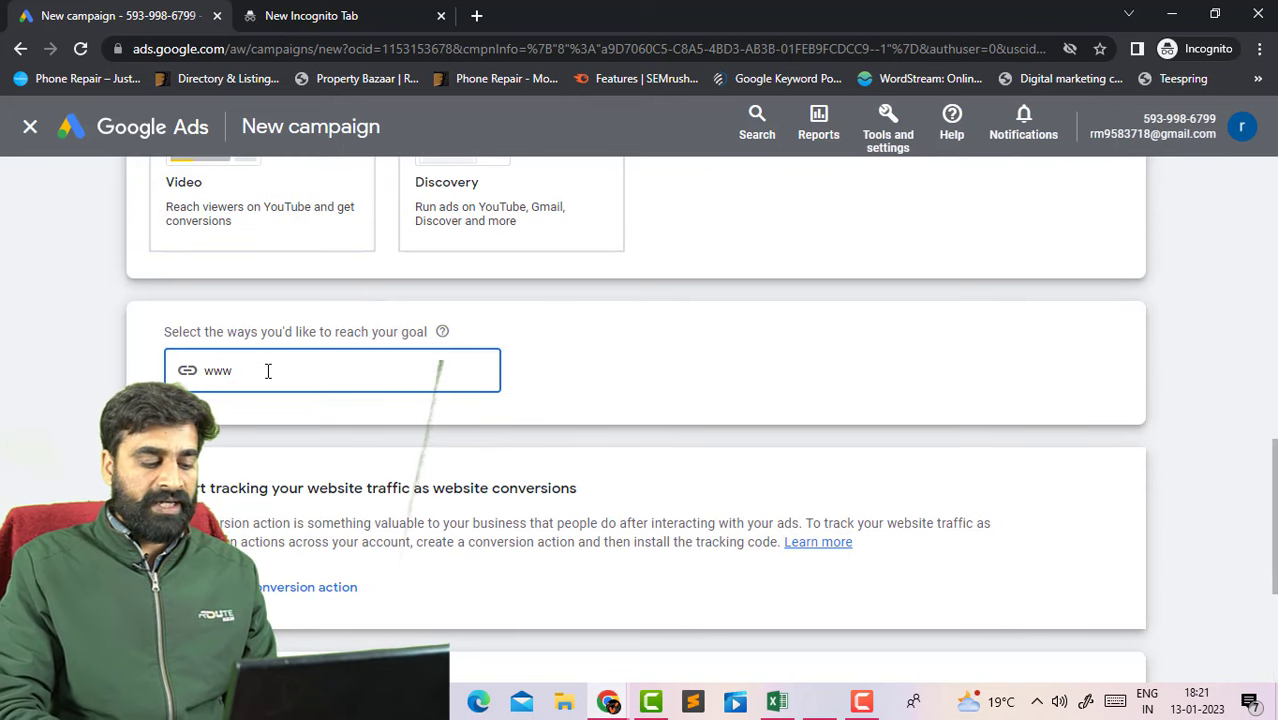
{"action": "type", "text": ".voxl"}
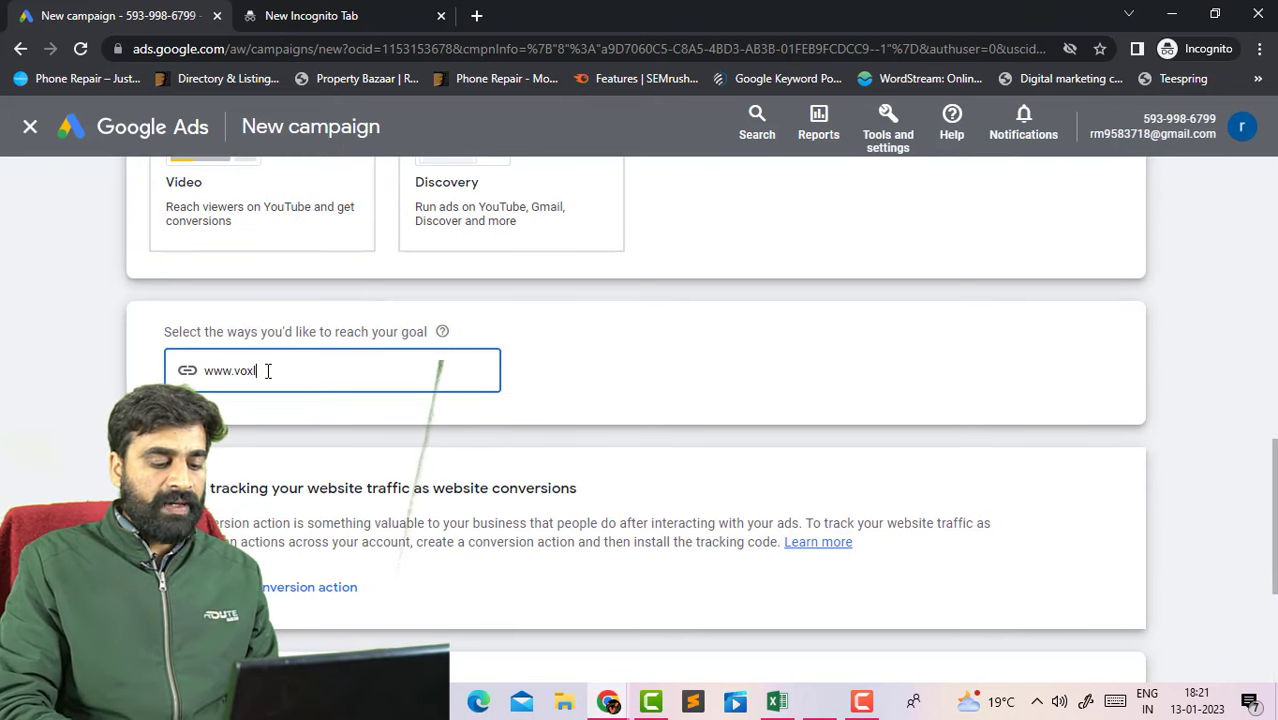
{"action": "type", "text": "kart.com"}
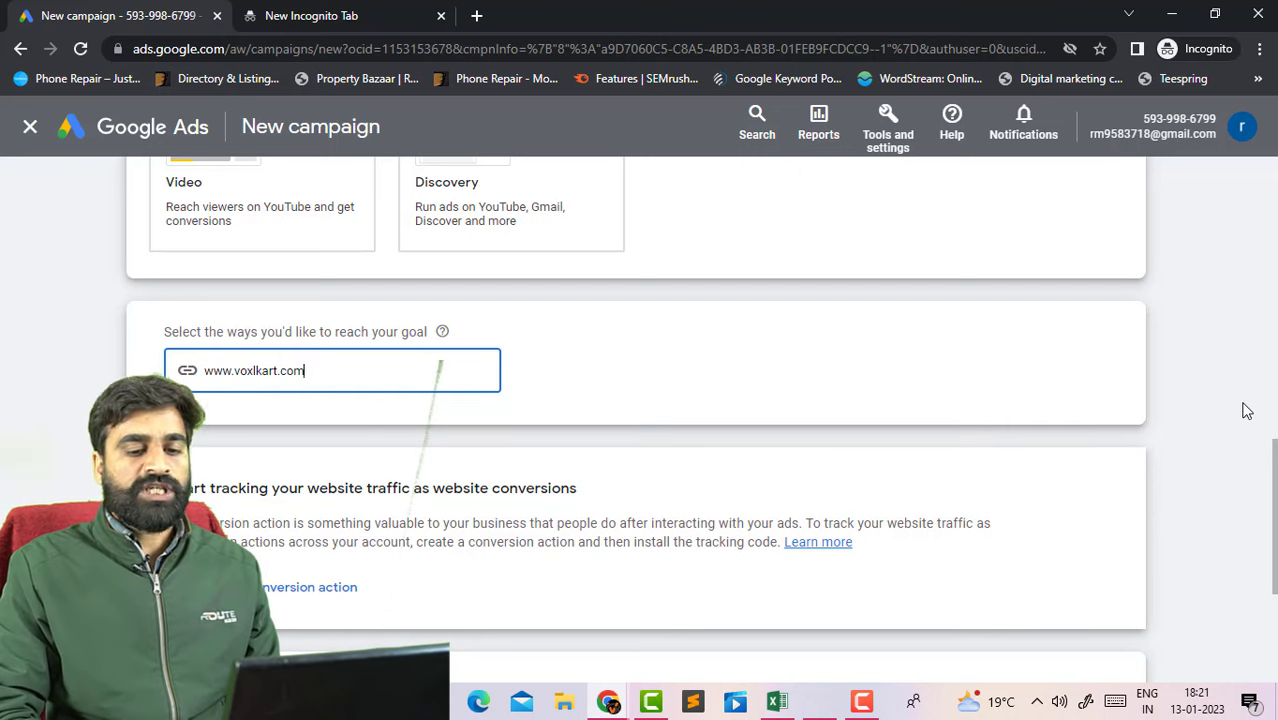
{"action": "scroll", "coordinate": [700, 308], "scroll_direction": "down", "scroll_amount": 2}
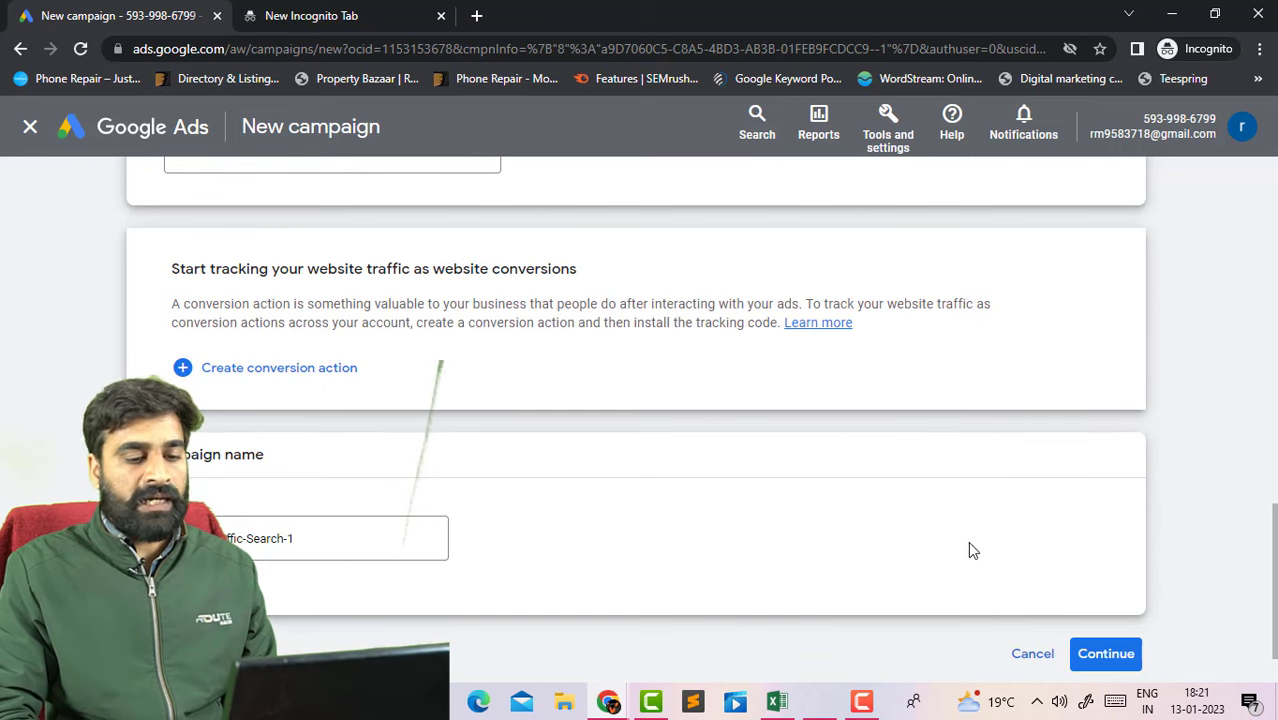
{"action": "scroll", "coordinate": [730, 525], "scroll_direction": "down", "scroll_amount": 1}
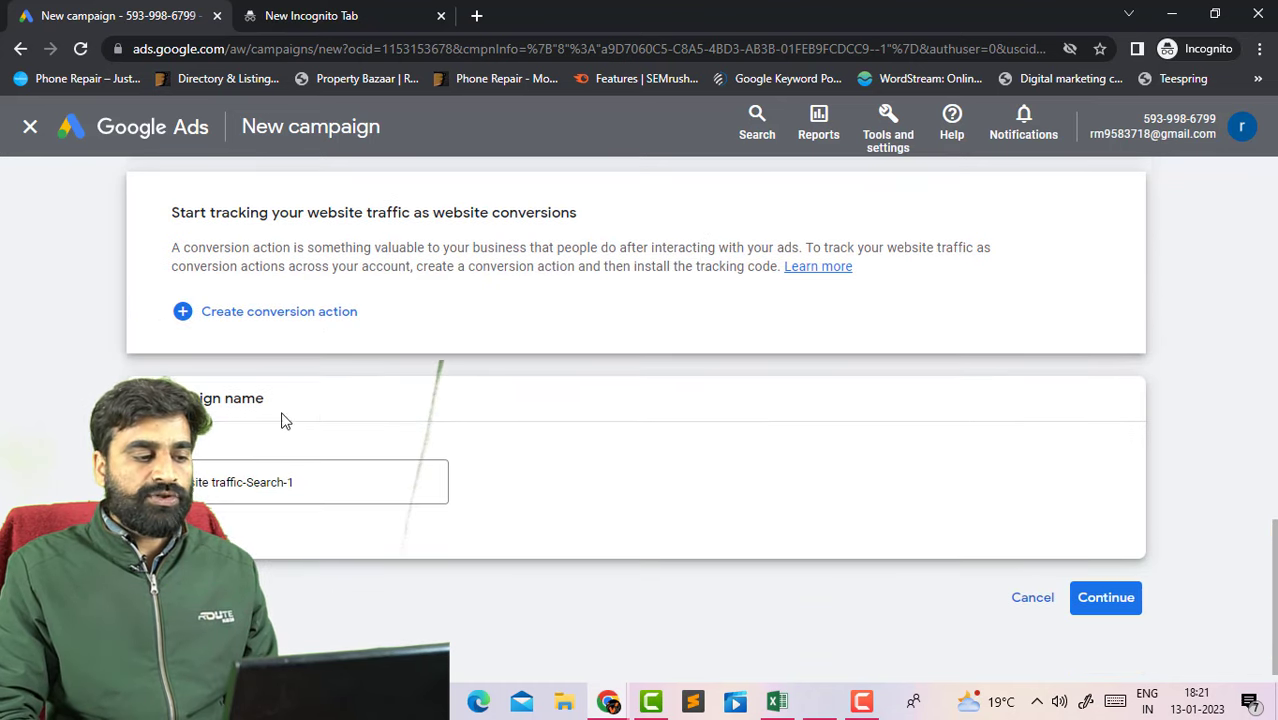
- Clear the old campaign name and type the new name 'test.coma'
{"action": "left_click", "coordinate": [282, 474]}
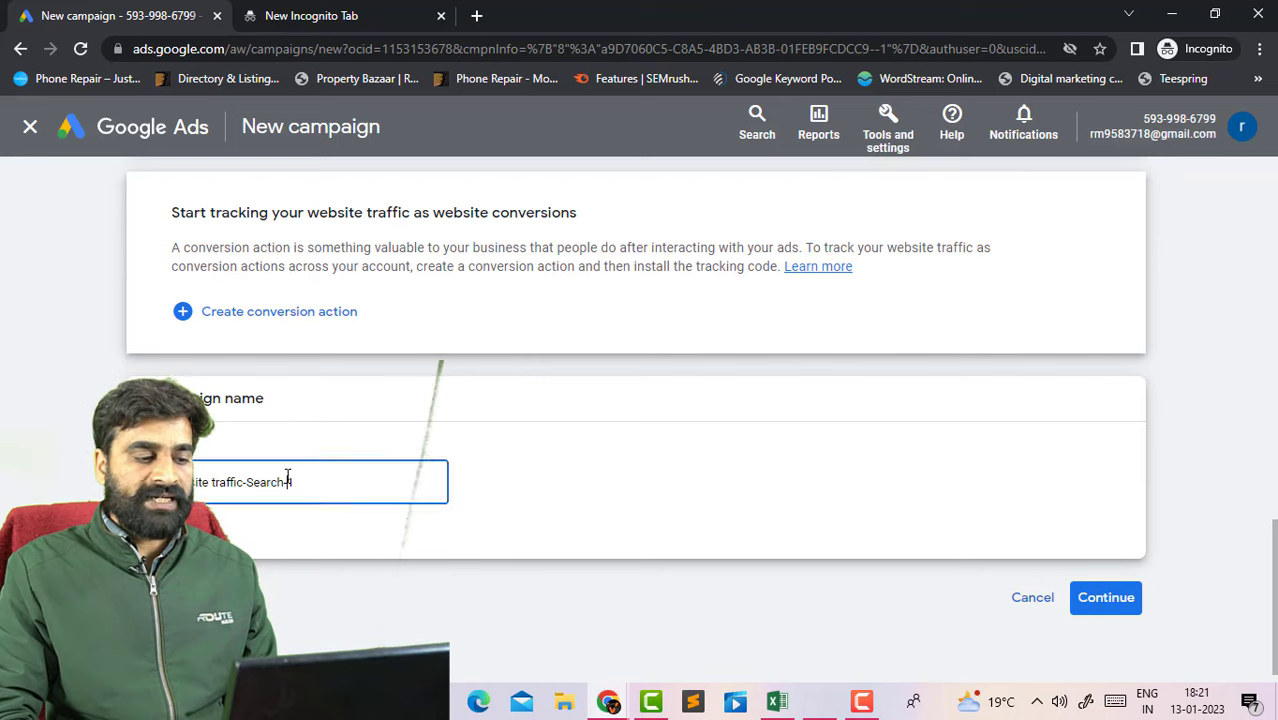
{"action": "key", "text": "ctrl+a"}
{"action": "key", "text": "BackSpace"}
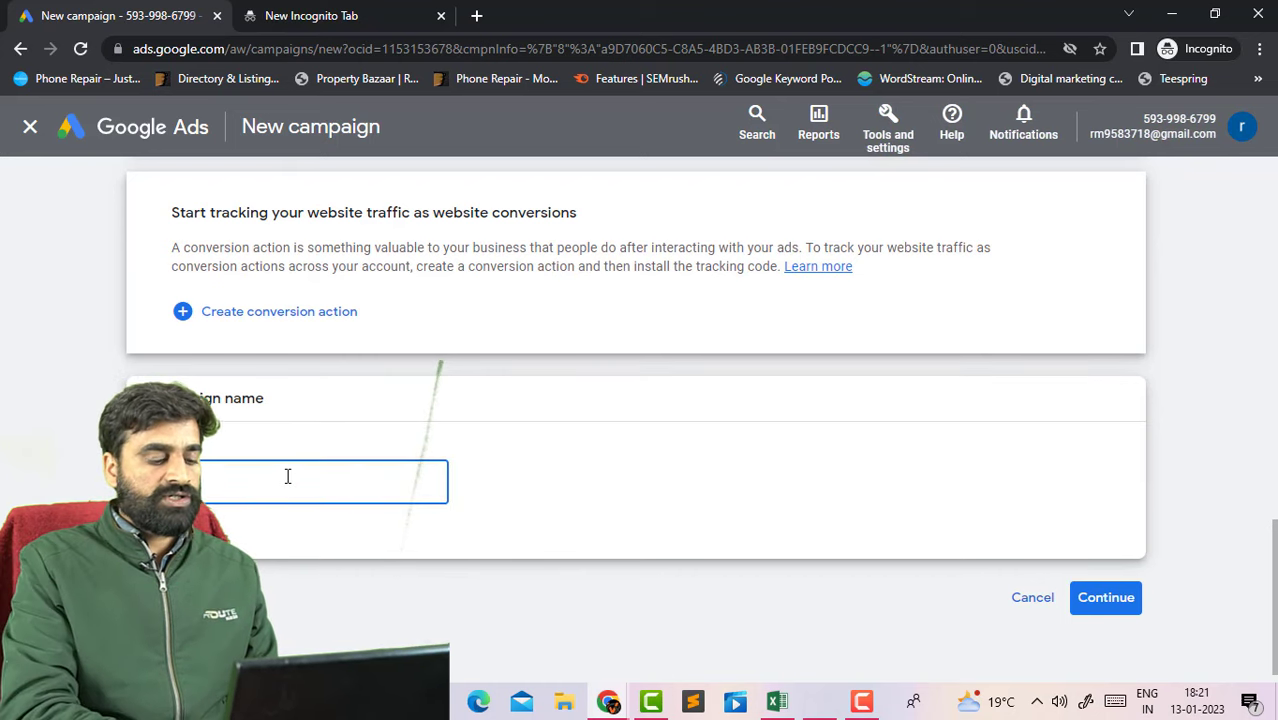
{"action": "type", "text": "test"}
{"action": "type", "text": ".com"}
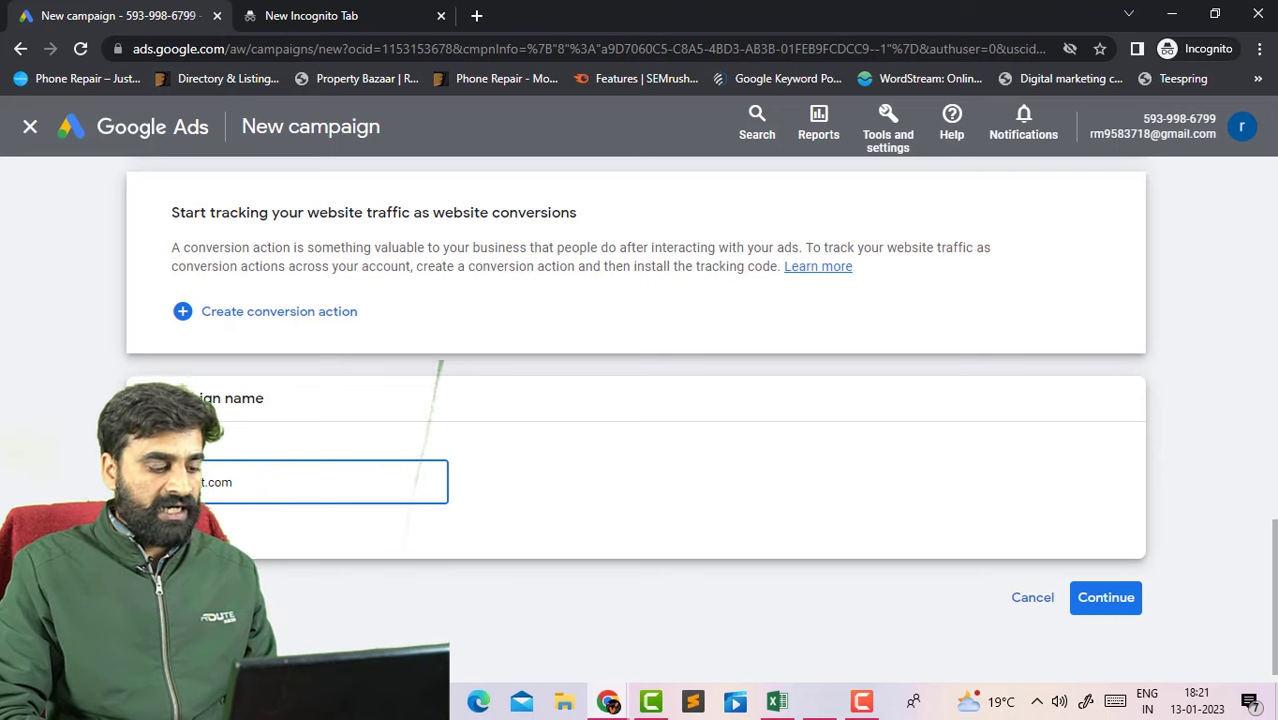
{"action": "type", "text": "a"}
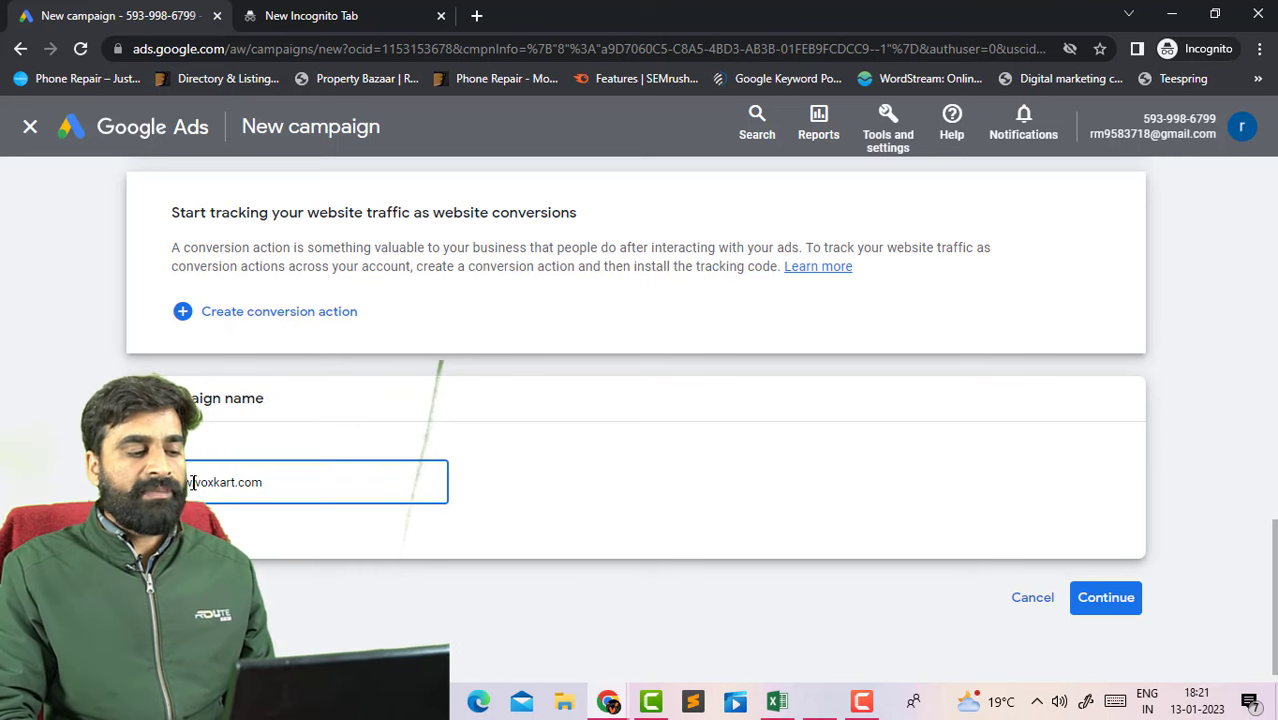
{"action": "key", "text": "ctrl+a"}
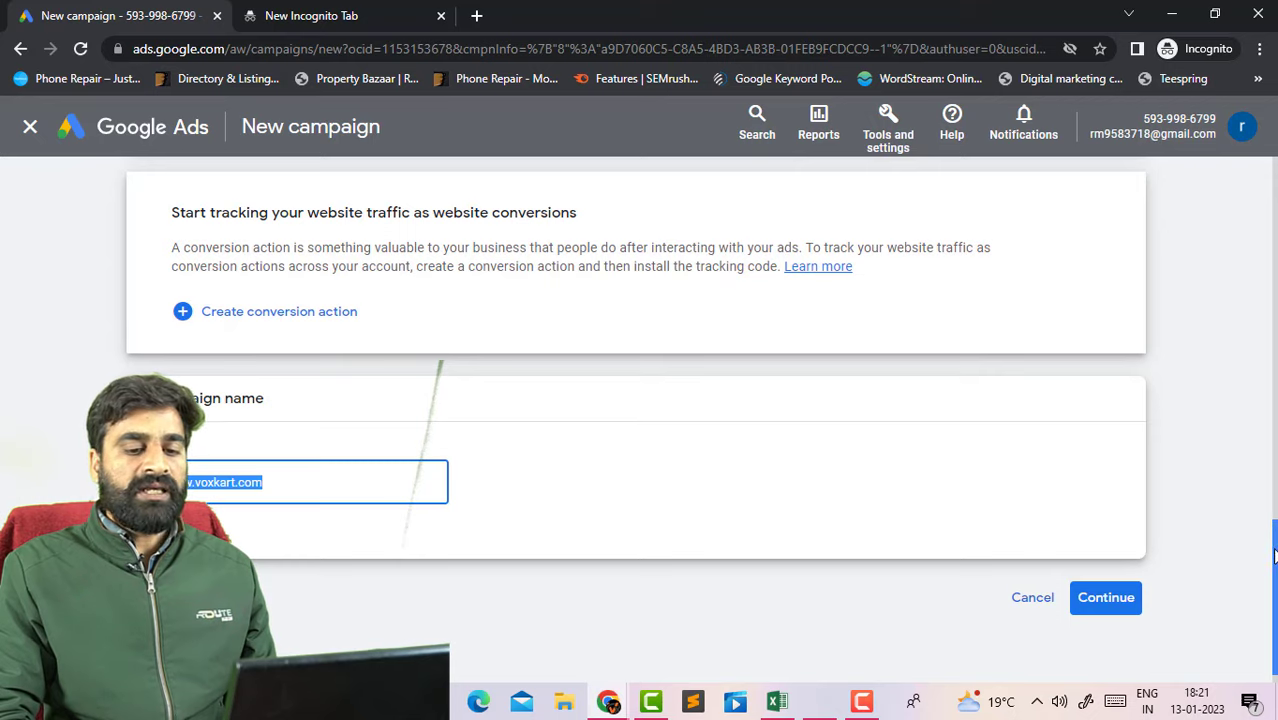
{"action": "scroll", "coordinate": [1274, 556], "scroll_direction": "up", "scroll_amount": 2}
{"action": "left_click", "coordinate": [431, 296]}
{"action": "key", "text": "ctrl+a"}
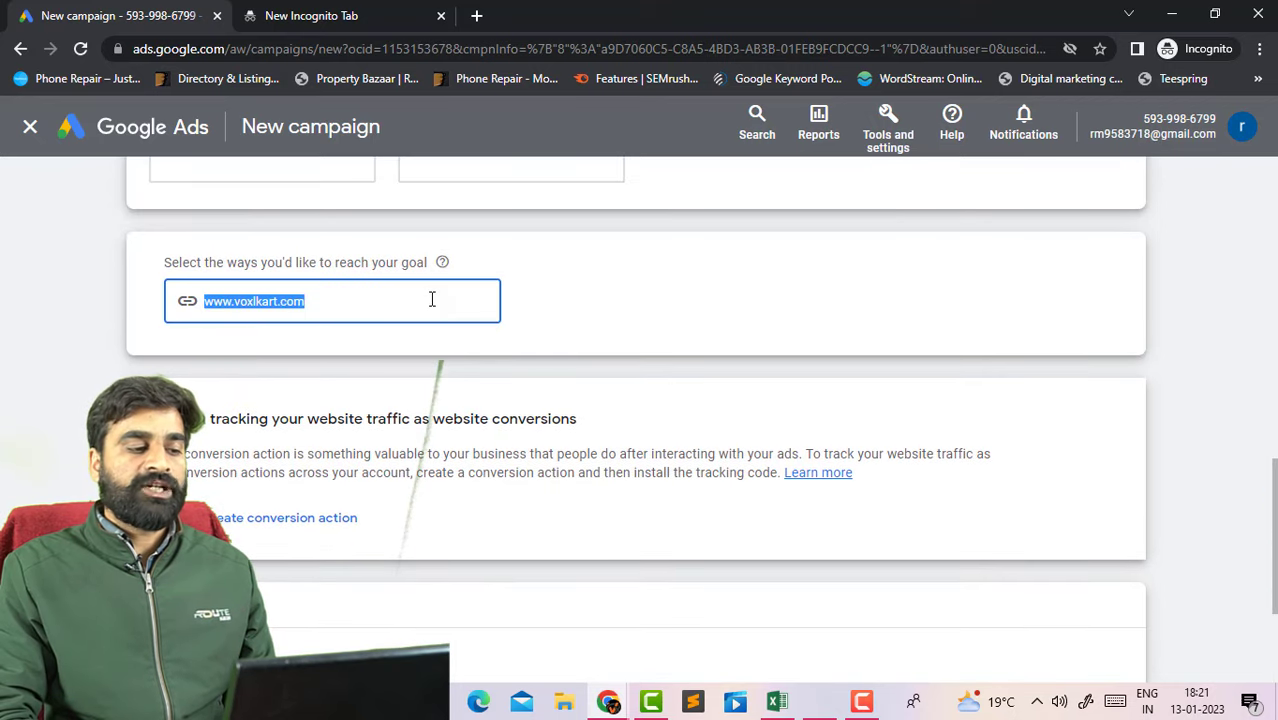
{"action": "type", "text": "www.voxkart.com"}
{"action": "left_click", "coordinate": [1229, 418]}
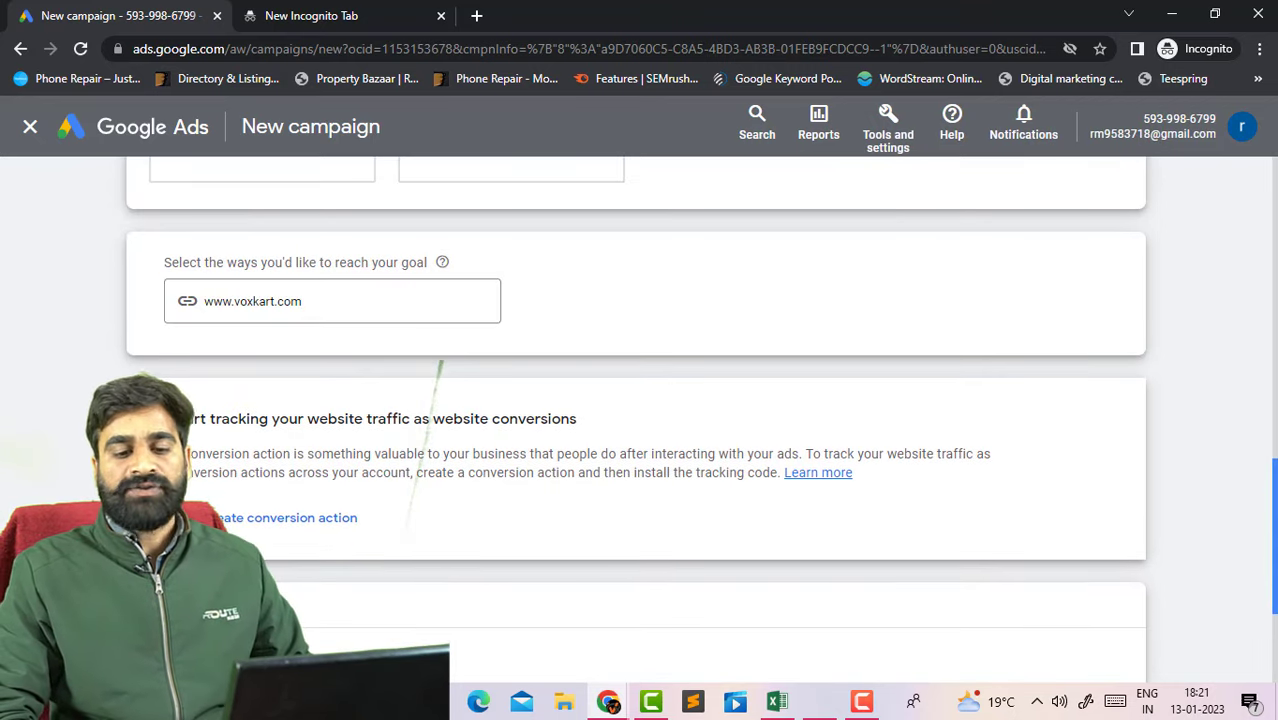
{"action": "scroll", "coordinate": [1227, 440], "scroll_direction": "down", "scroll_amount": 2}
{"action": "left_click", "coordinate": [1105, 578]}
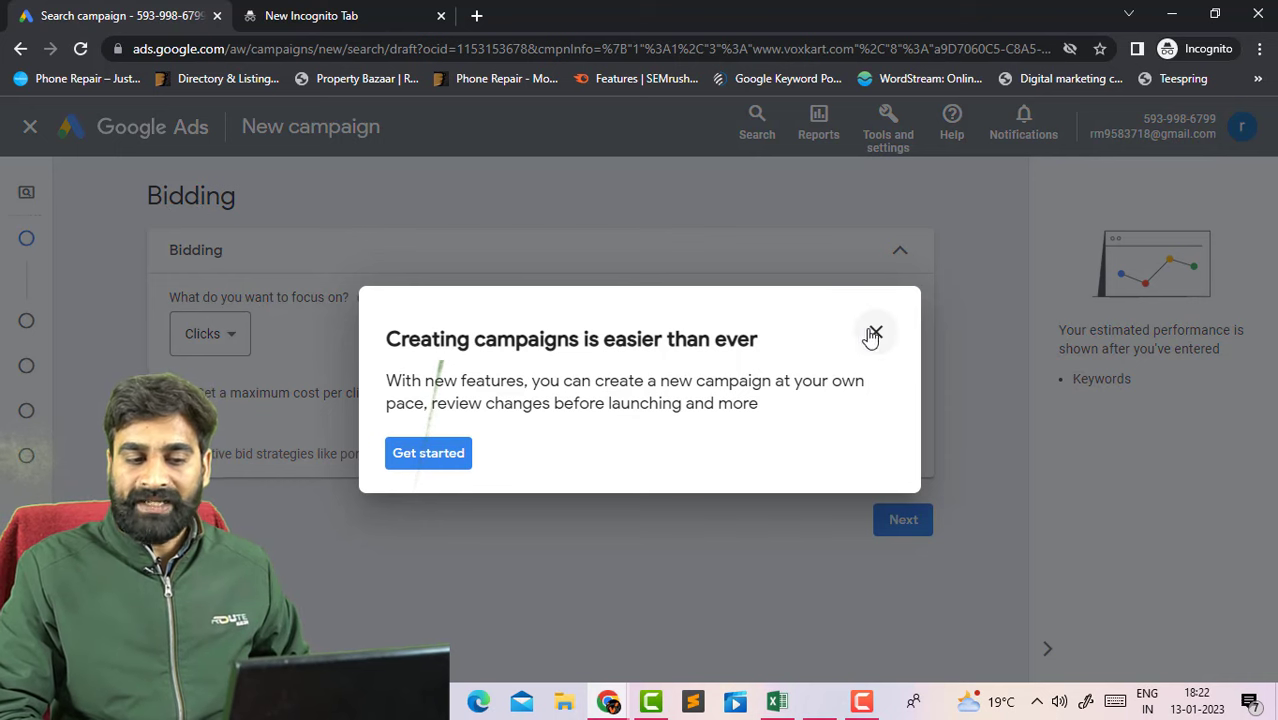
- Leave the campaign guide, set a maximum CPC bid limit of 10, and continue
{"action": "left_click", "coordinate": [875, 333]}
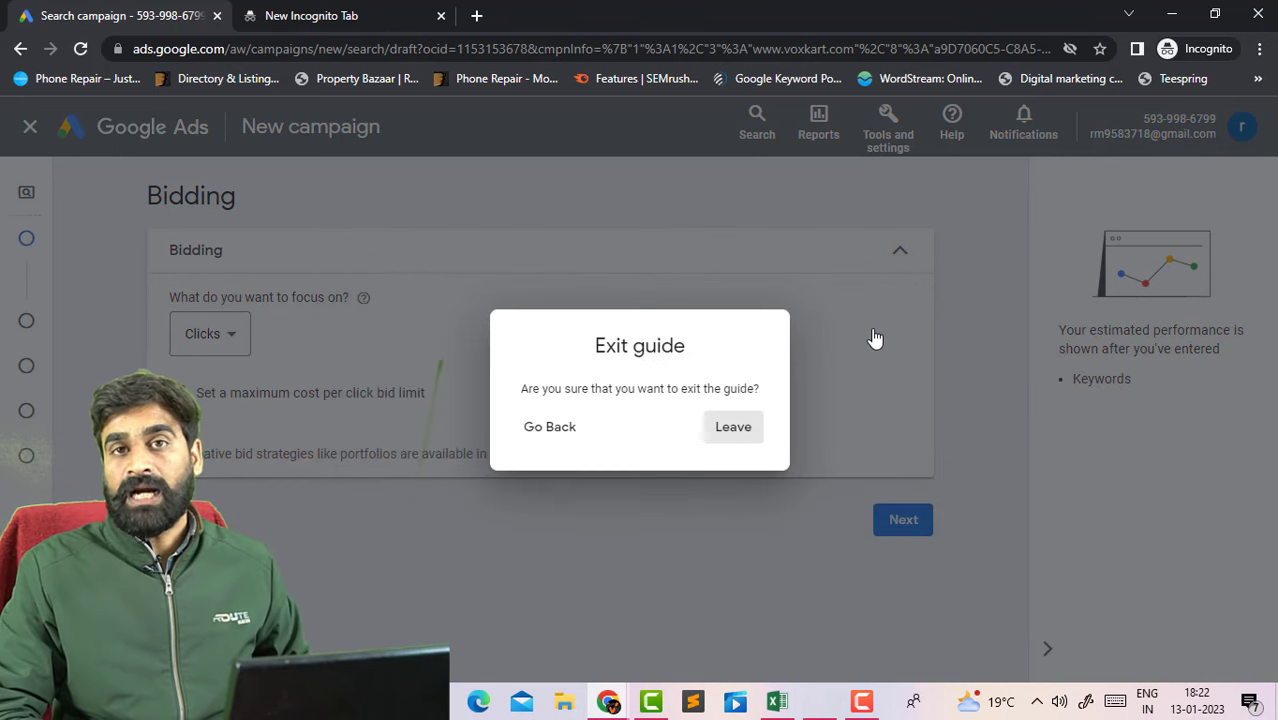
{"action": "left_click", "coordinate": [730, 430]}
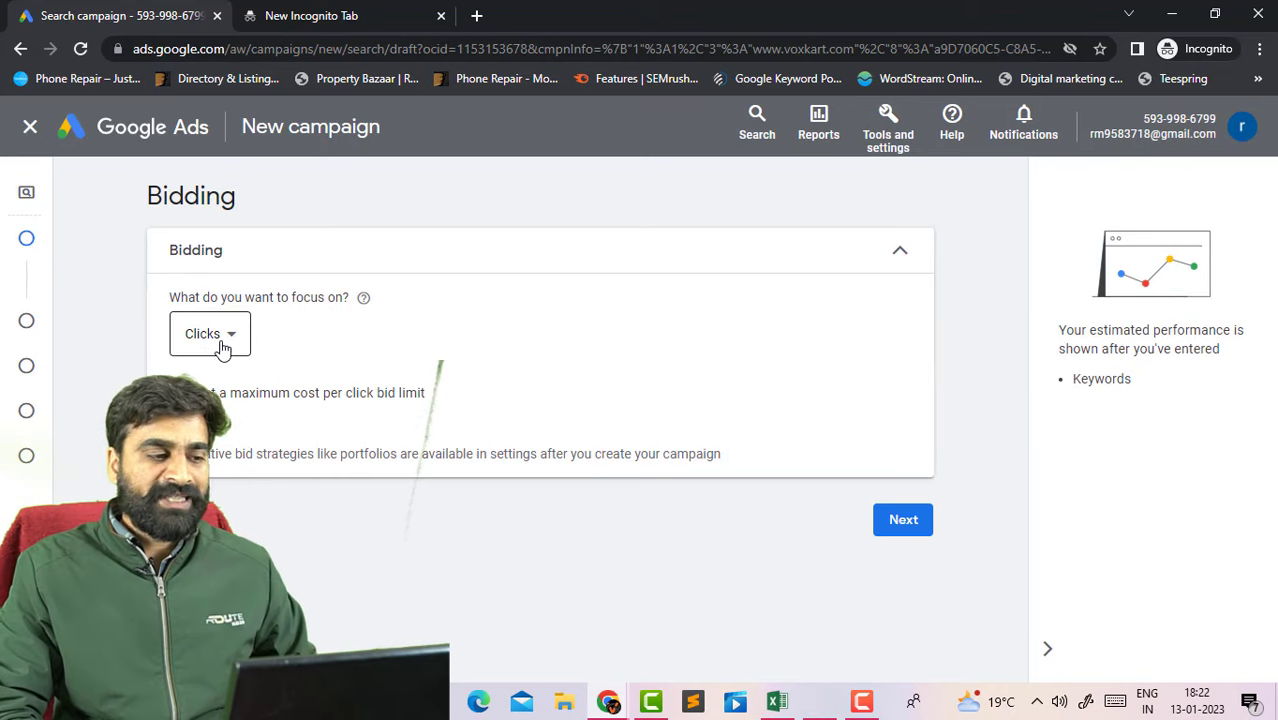
{"action": "left_click", "coordinate": [180, 393]}
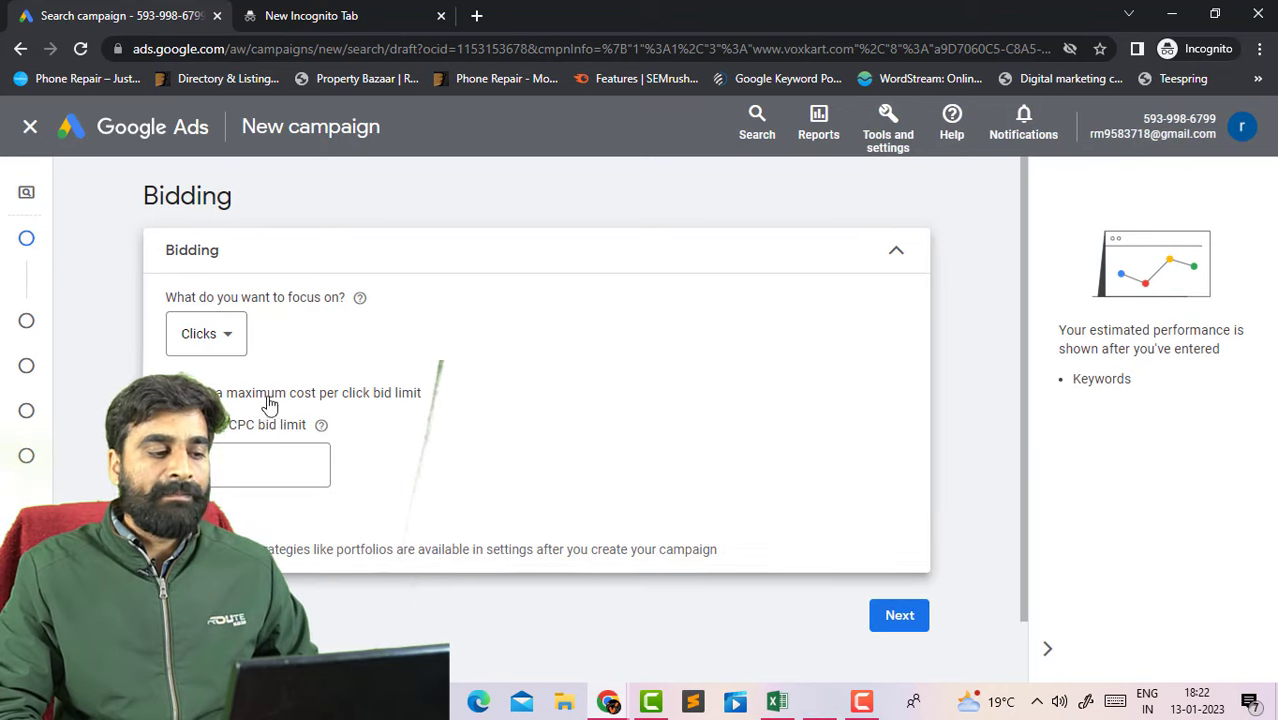
{"action": "left_click", "coordinate": [243, 465]}
{"action": "type", "text": "10"}
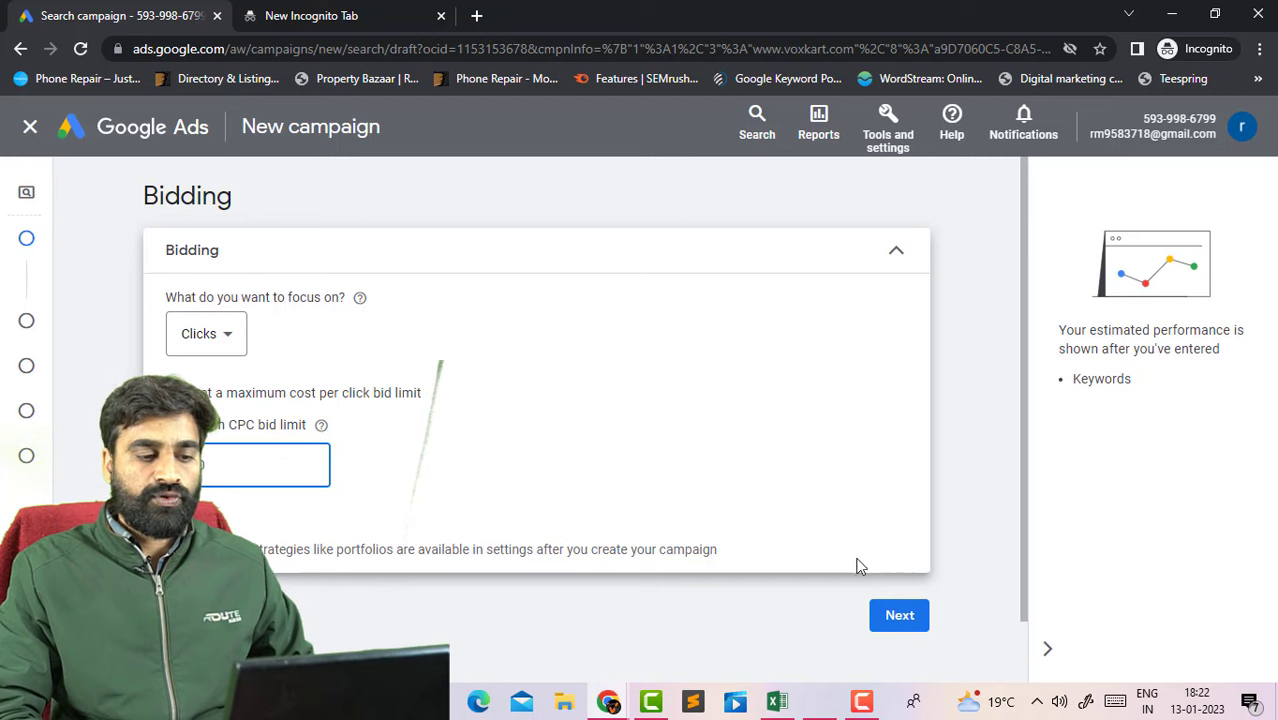
{"action": "left_click", "coordinate": [897, 616]}
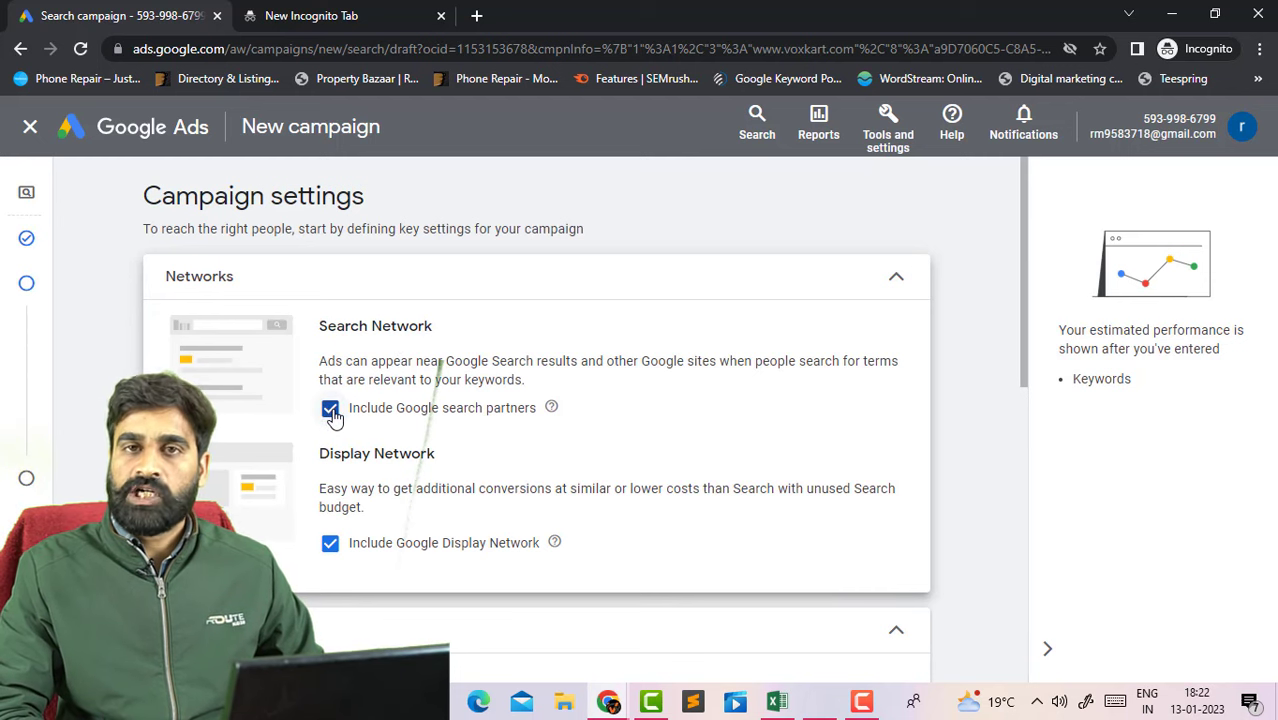
- Untick Google Display Network and set Jaipur, Rajasthan, India as the only targeted location
{"action": "left_click", "coordinate": [330, 545]}
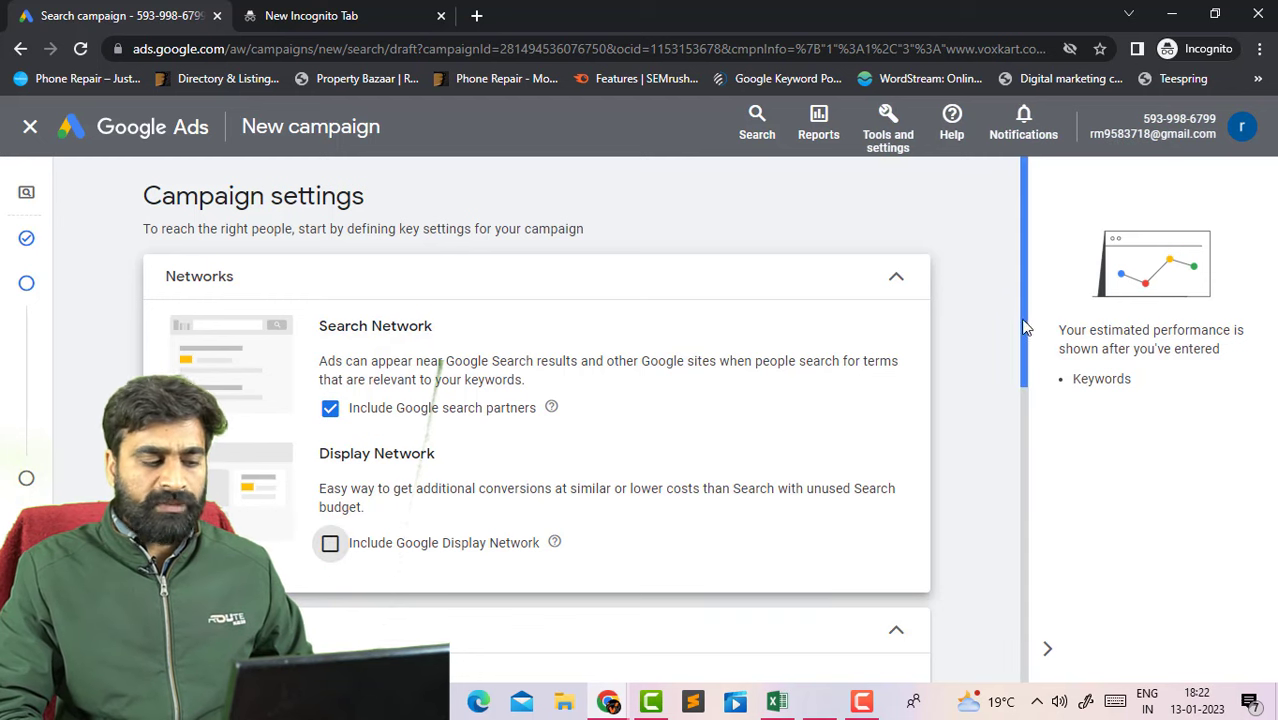
{"action": "left_click_drag", "start_coordinate": [1022, 303], "coordinate": [1015, 418]}
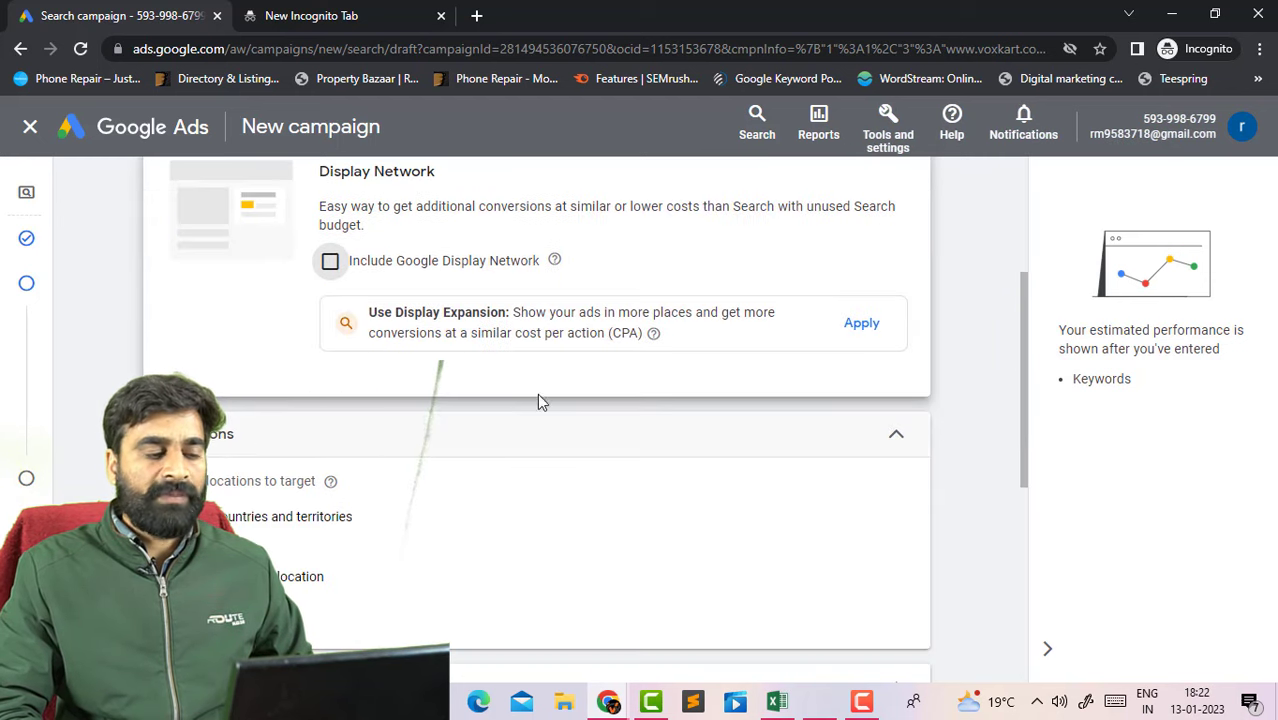
{"action": "left_click_drag", "start_coordinate": [1024, 373], "coordinate": [1030, 468]}
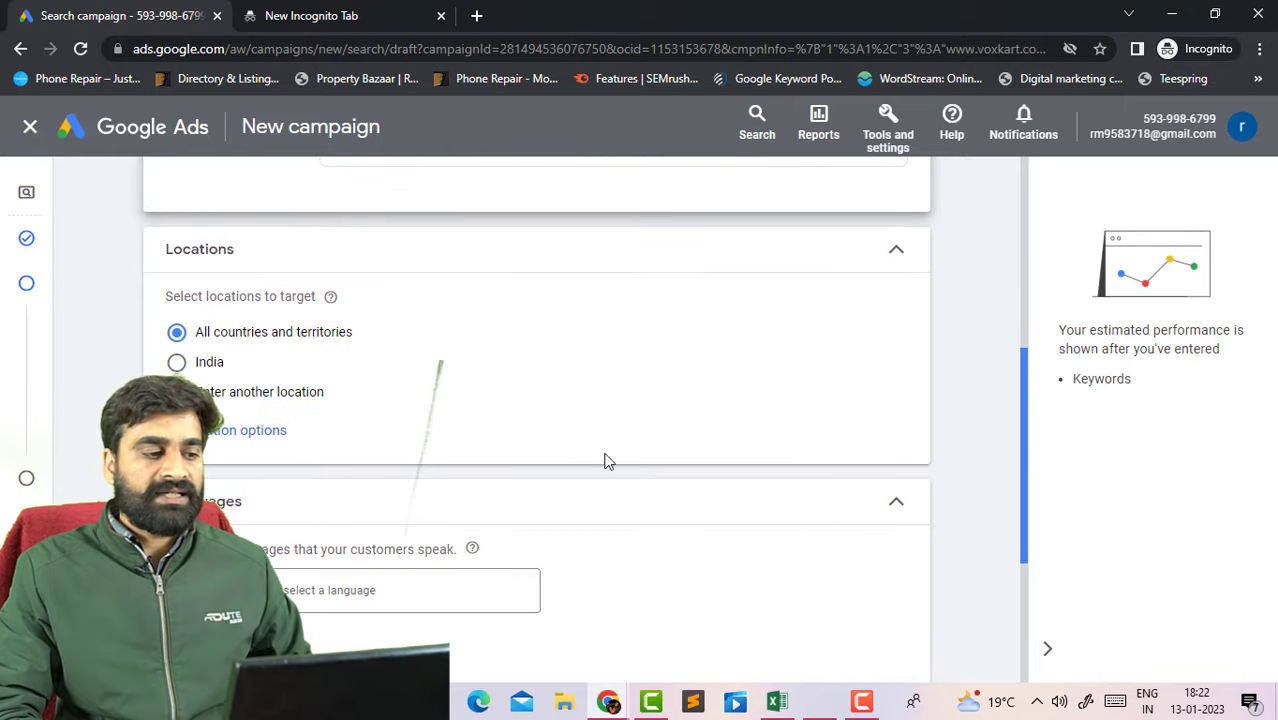
{"action": "left_click", "coordinate": [177, 365]}
{"action": "left_click", "coordinate": [176, 392]}
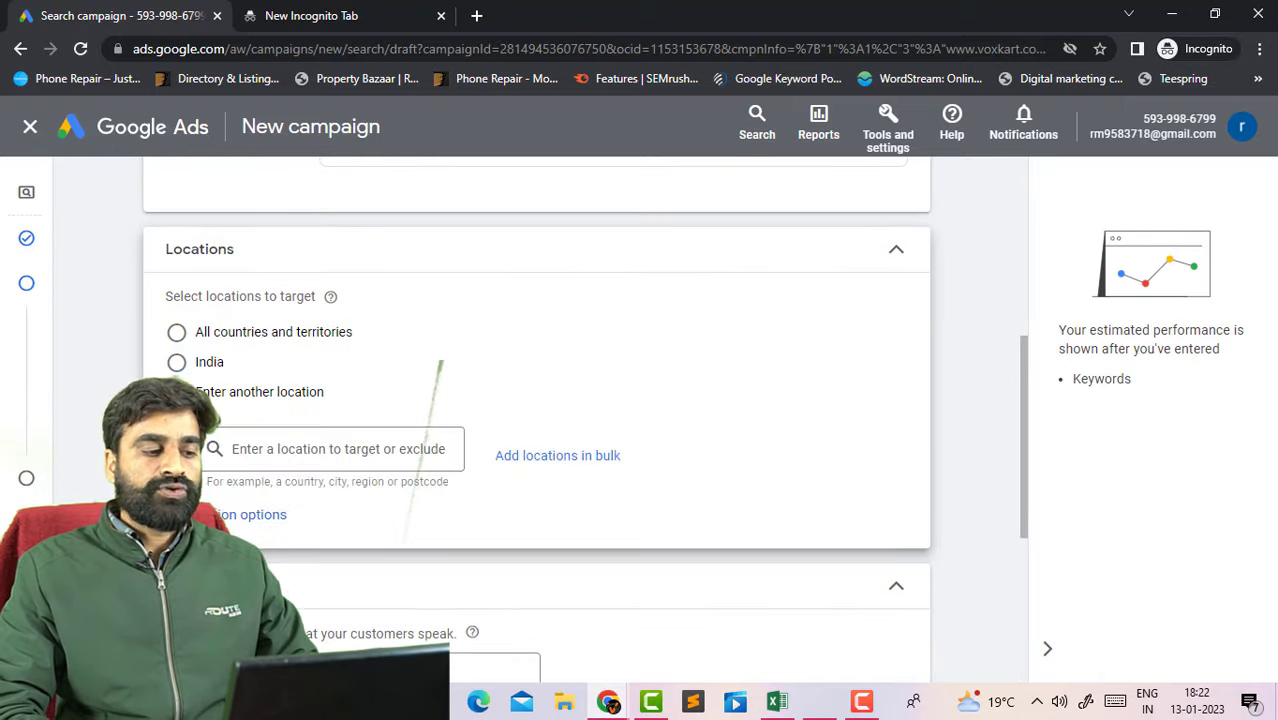
{"action": "left_click", "coordinate": [236, 456]}
{"action": "type", "text": "Jaip"}
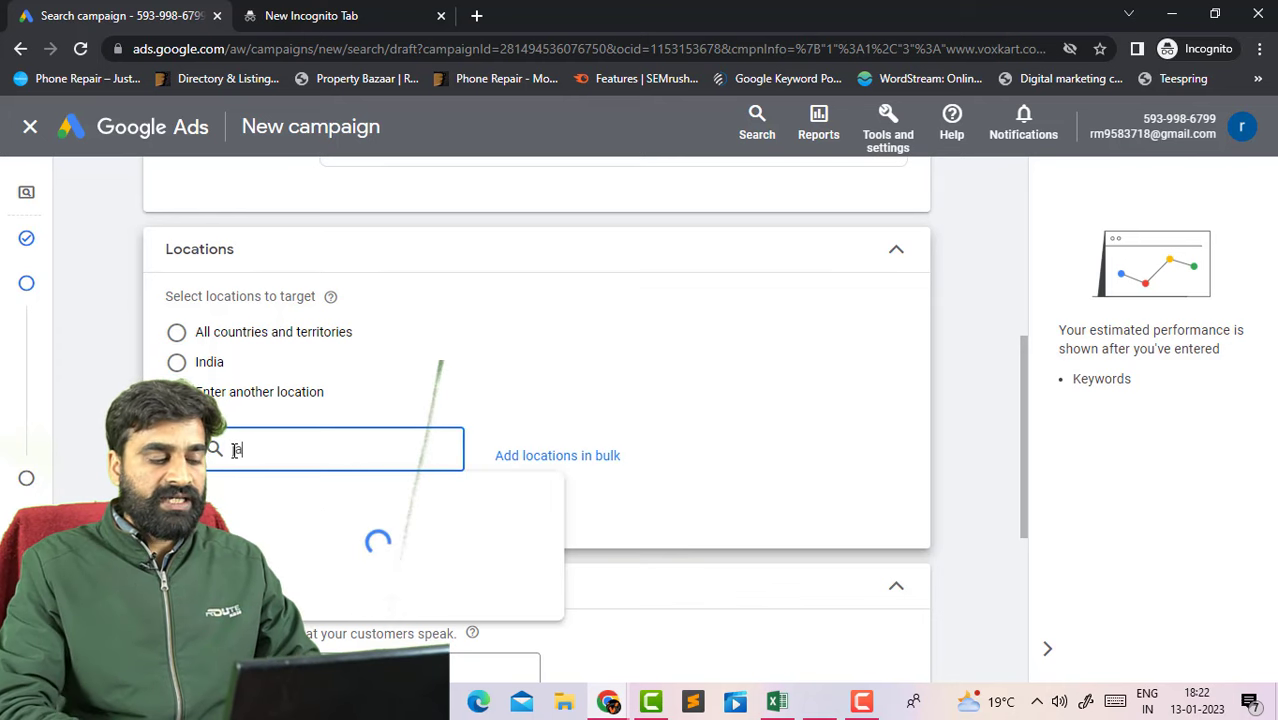
{"action": "type", "text": "ur"}
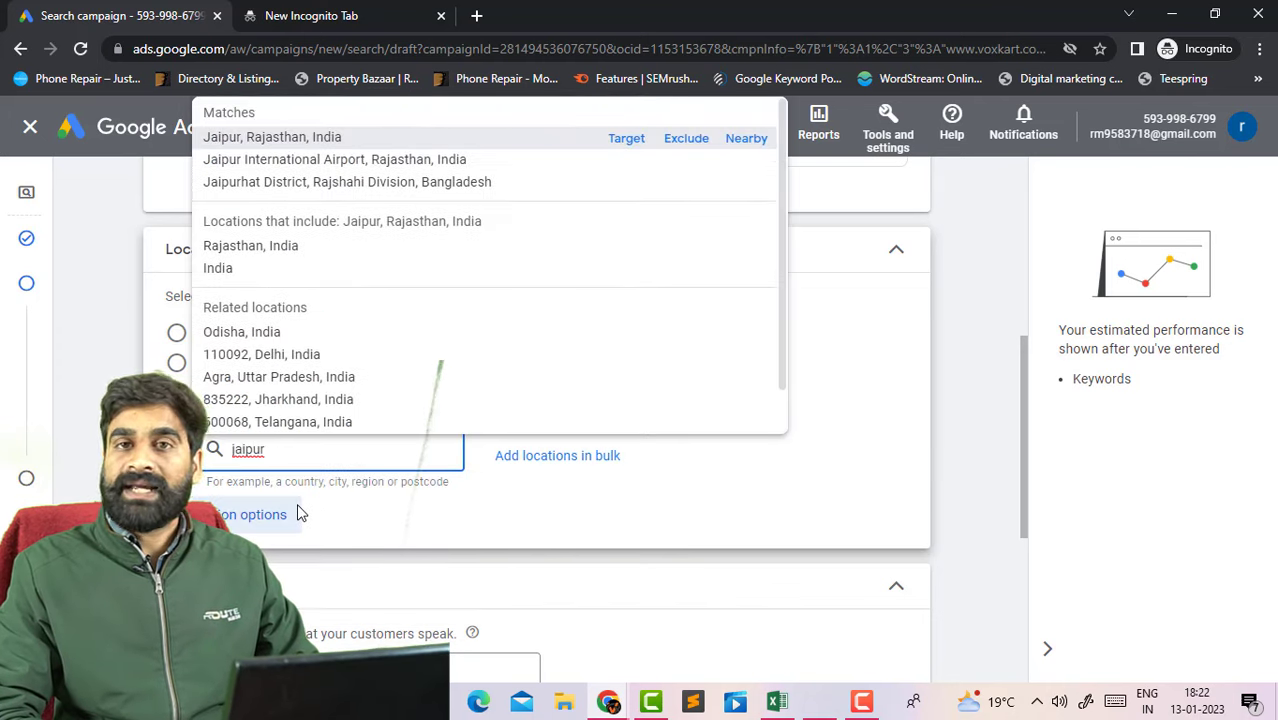
{"action": "left_click", "coordinate": [612, 139]}
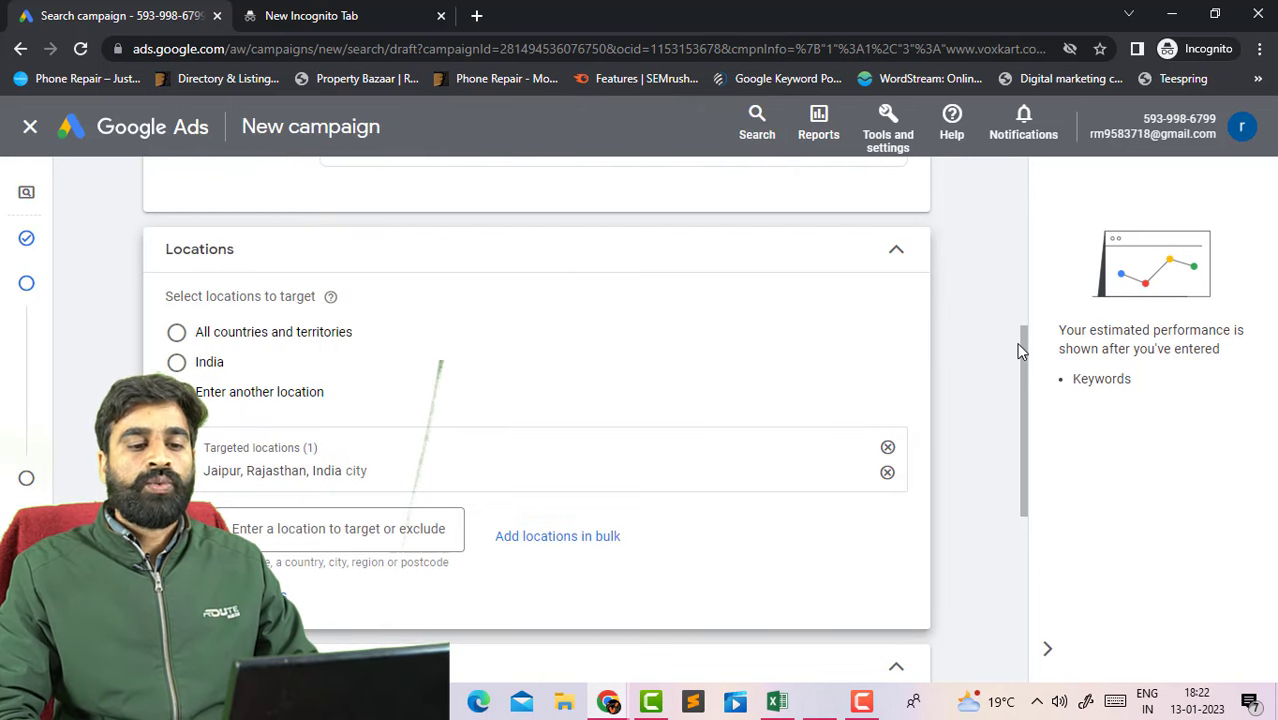
- Expand More settings to check ad rotation, 13 January 2023 start and schedule, then proceed
{"action": "scroll", "coordinate": [1022, 435], "scroll_direction": "down", "scroll_amount": 4}
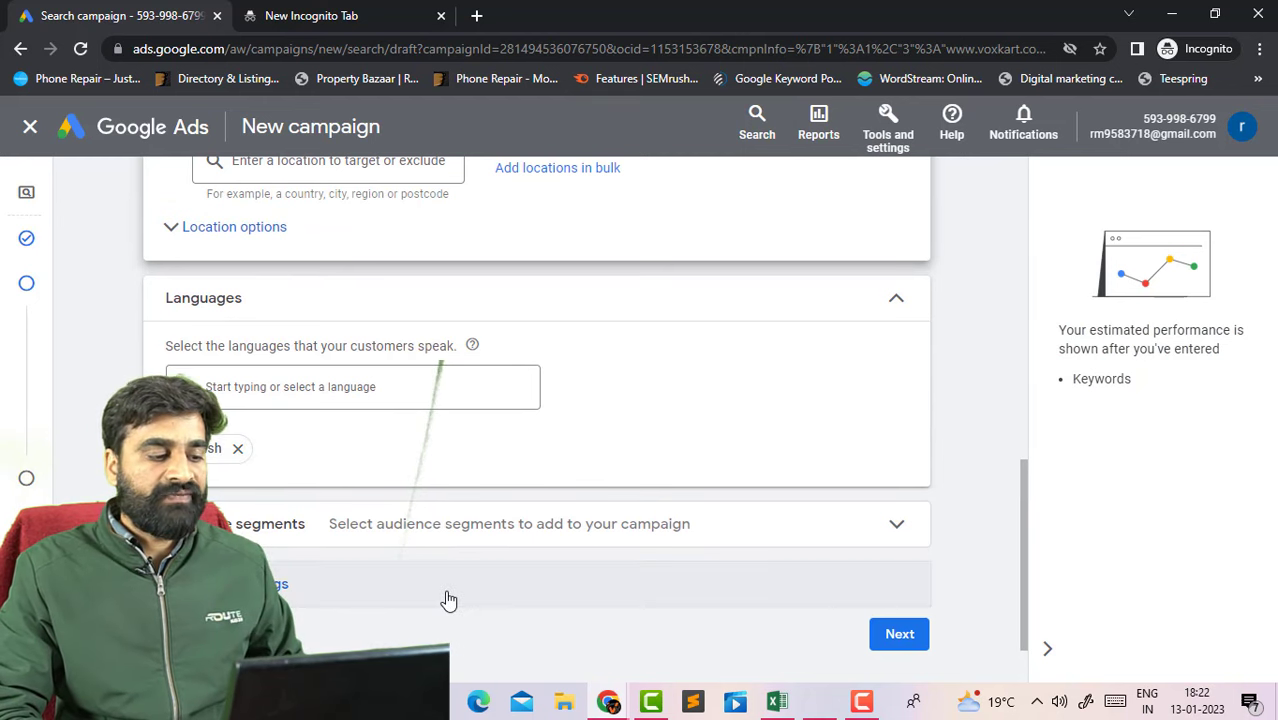
{"action": "left_click", "coordinate": [713, 598]}
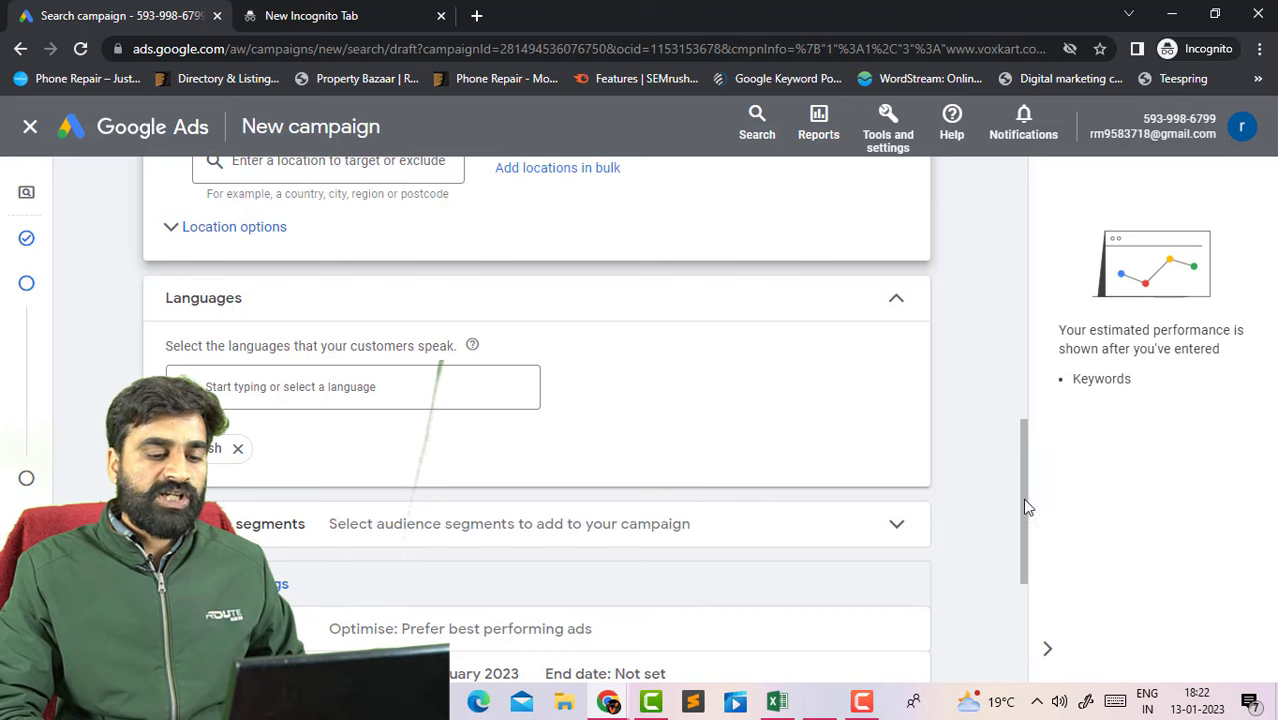
{"action": "scroll", "coordinate": [314, 452], "scroll_direction": "down", "scroll_amount": 2}
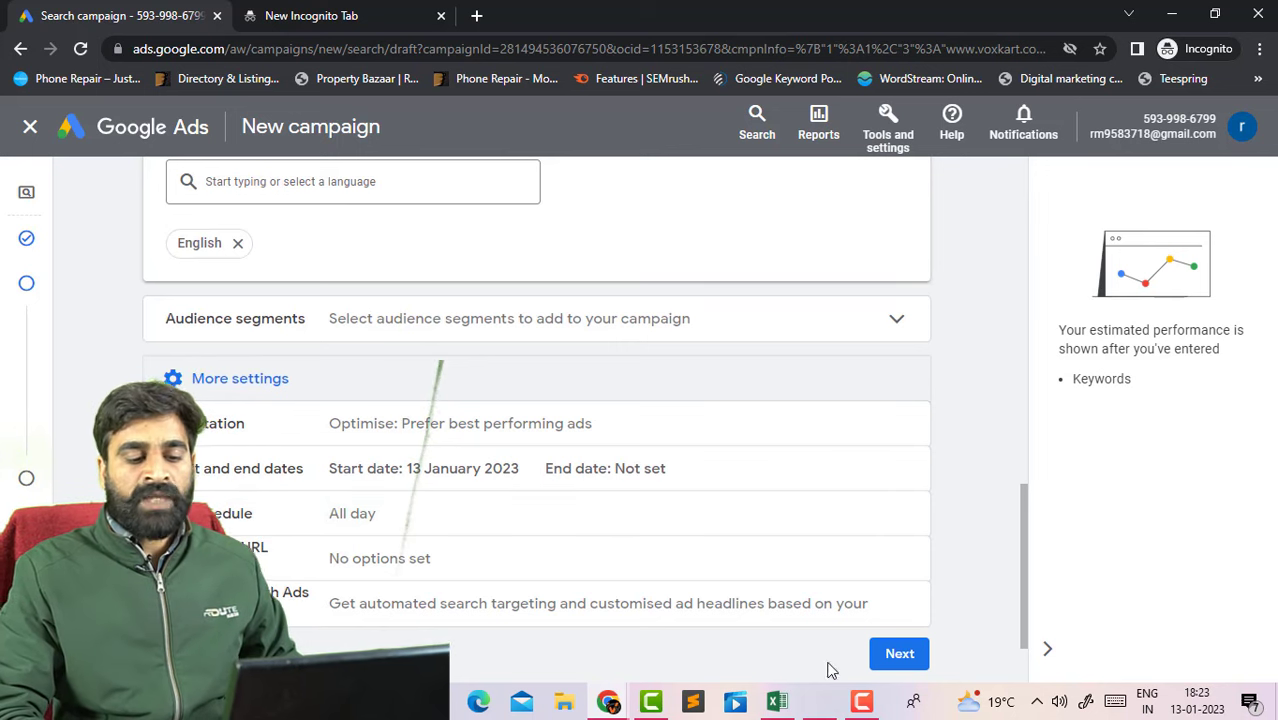
{"action": "left_click", "coordinate": [862, 700]}
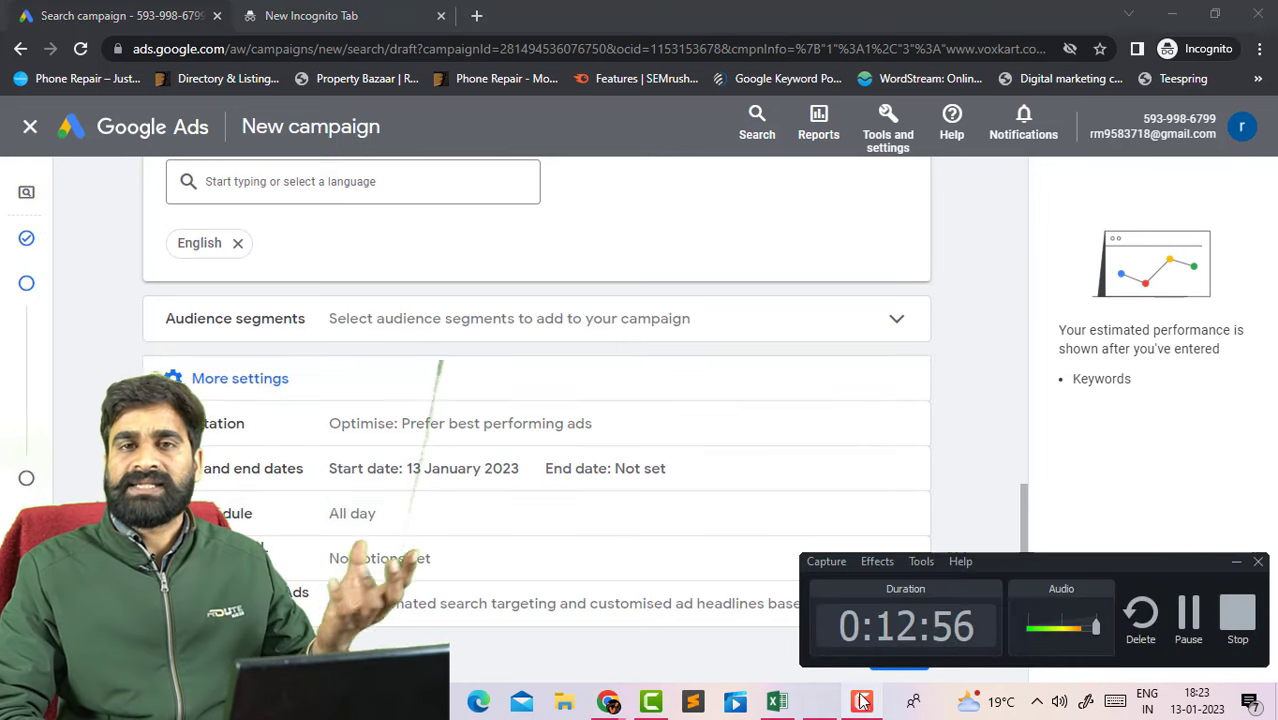
{"action": "left_click", "coordinate": [1018, 458]}
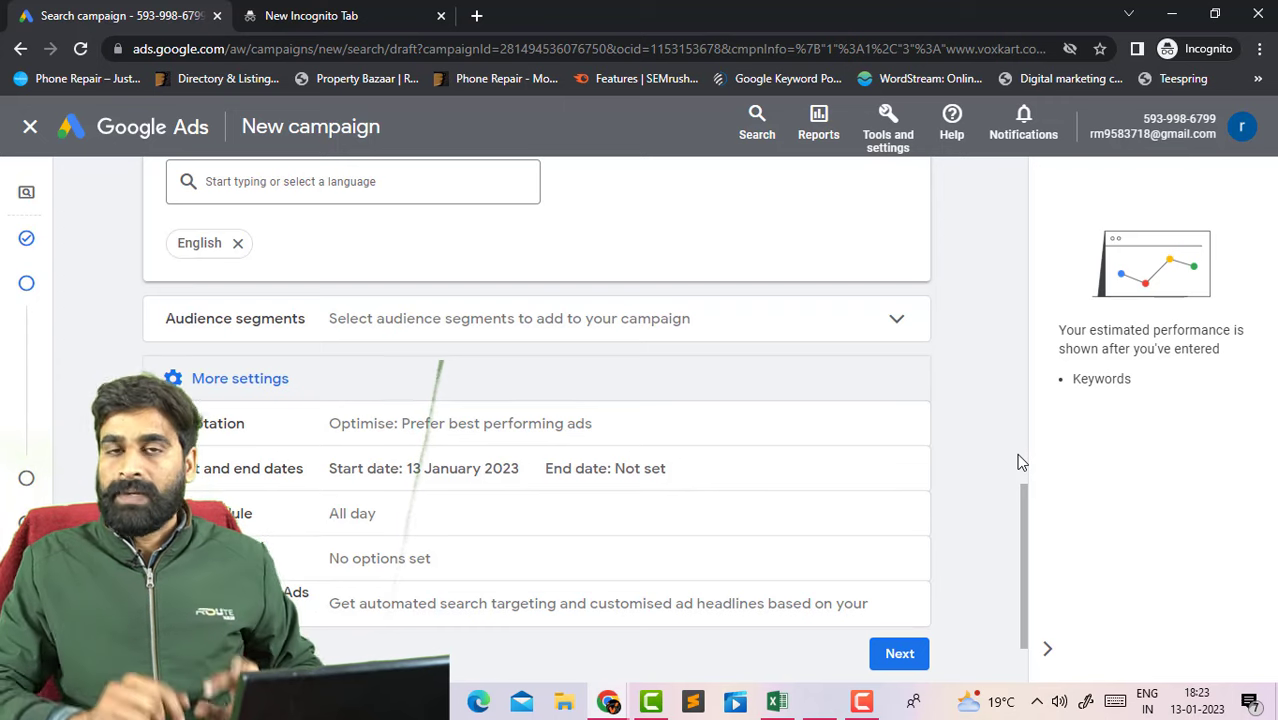
{"action": "left_click", "coordinate": [897, 665]}
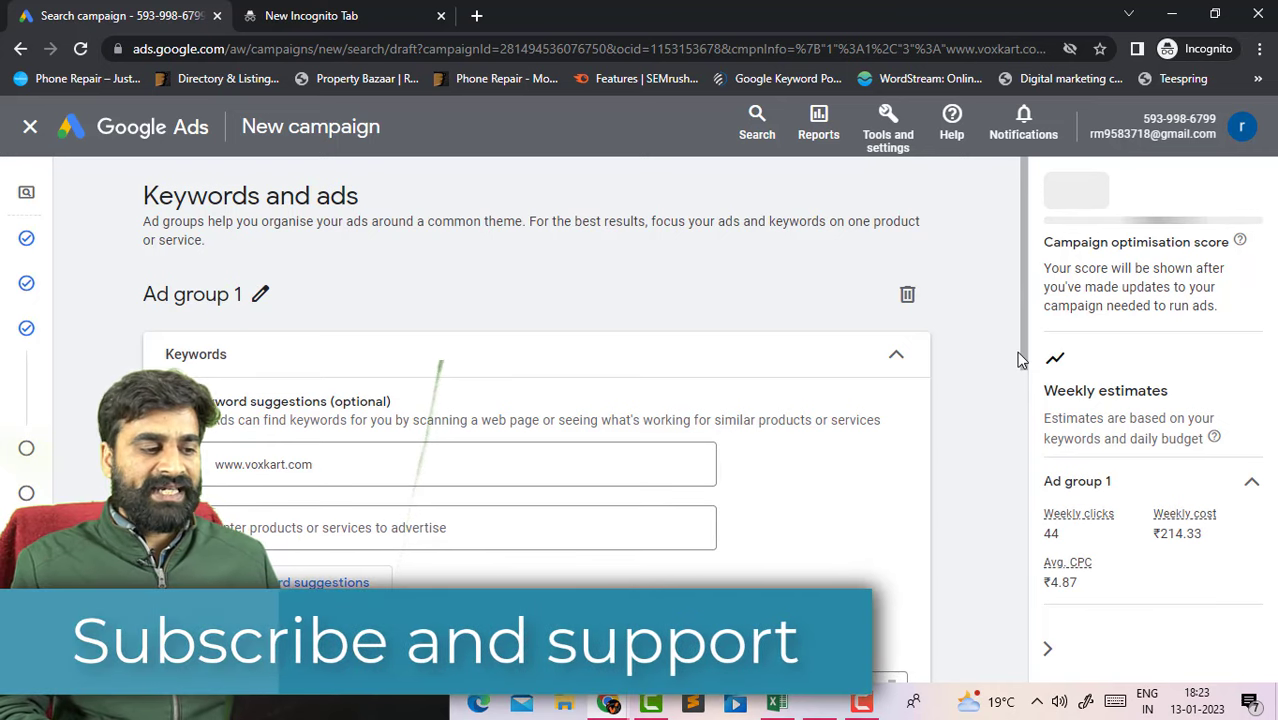
- Select the headphone keywords and exit the 'New keywords experience' guide
{"action": "scroll", "coordinate": [281, 447], "scroll_direction": "down", "scroll_amount": 5}
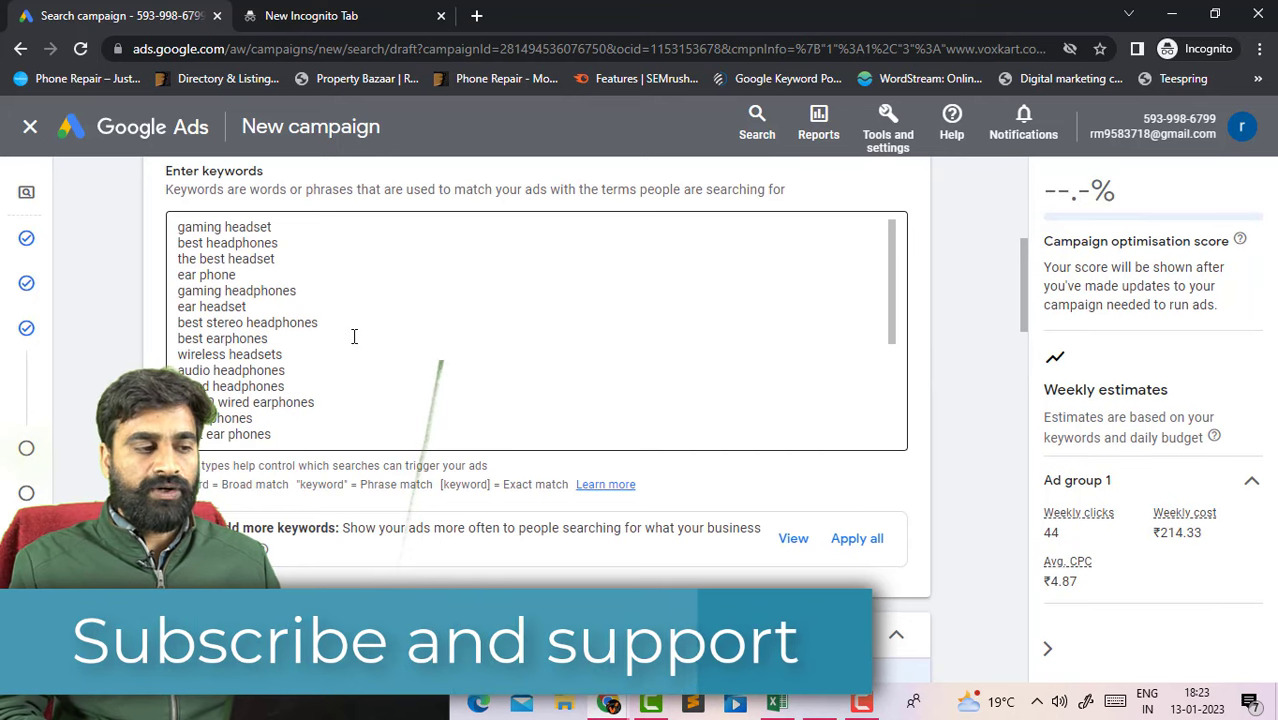
{"action": "left_click_drag", "start_coordinate": [179, 228], "coordinate": [294, 453]}
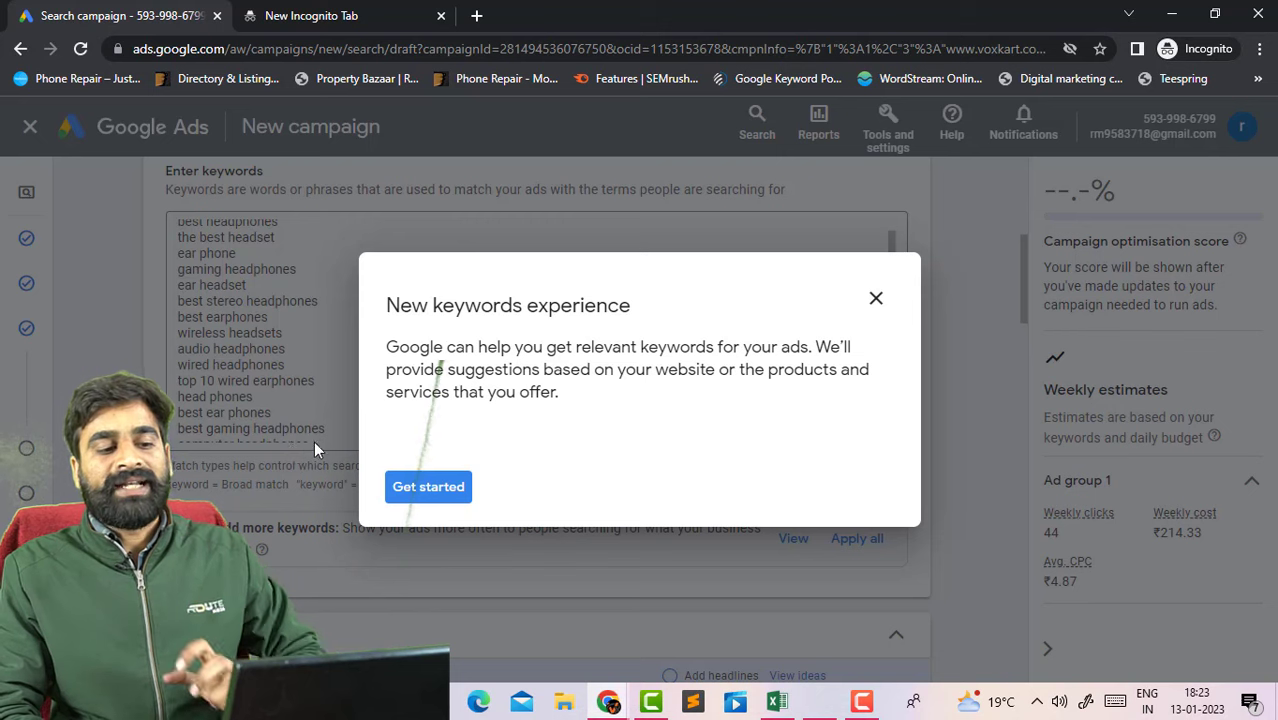
{"action": "left_click", "coordinate": [876, 297]}
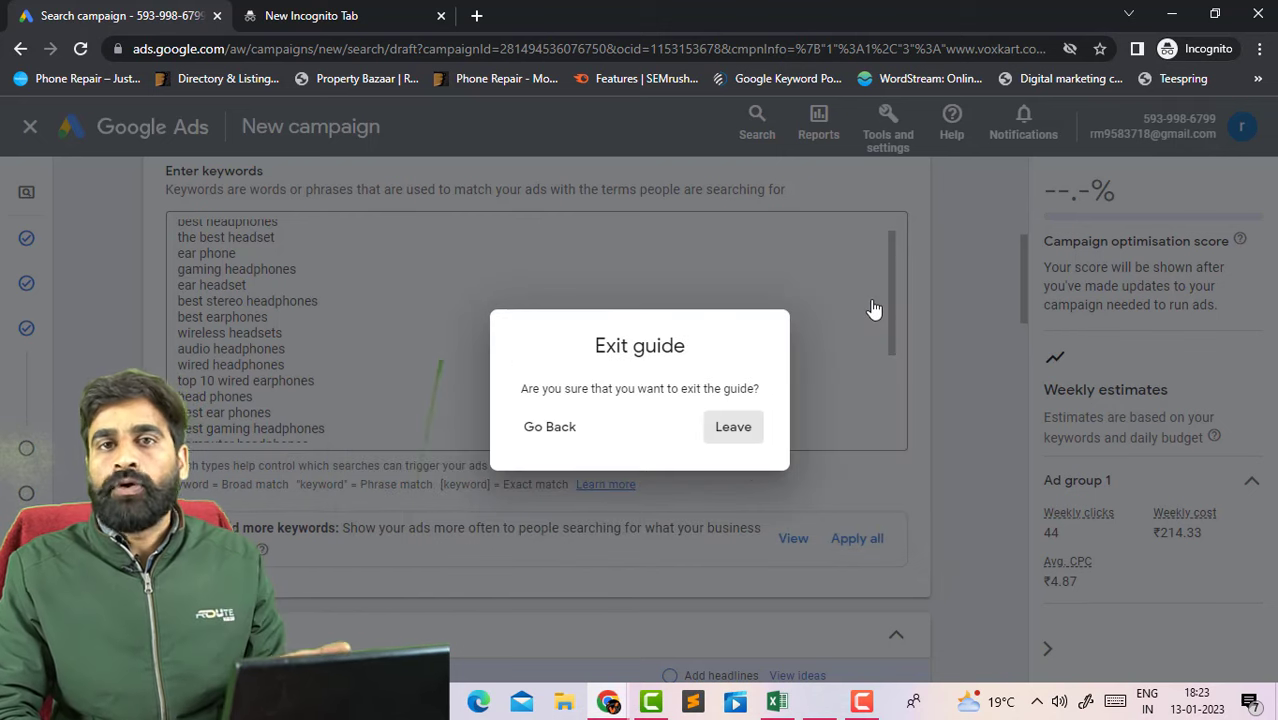
{"action": "left_click", "coordinate": [535, 441]}
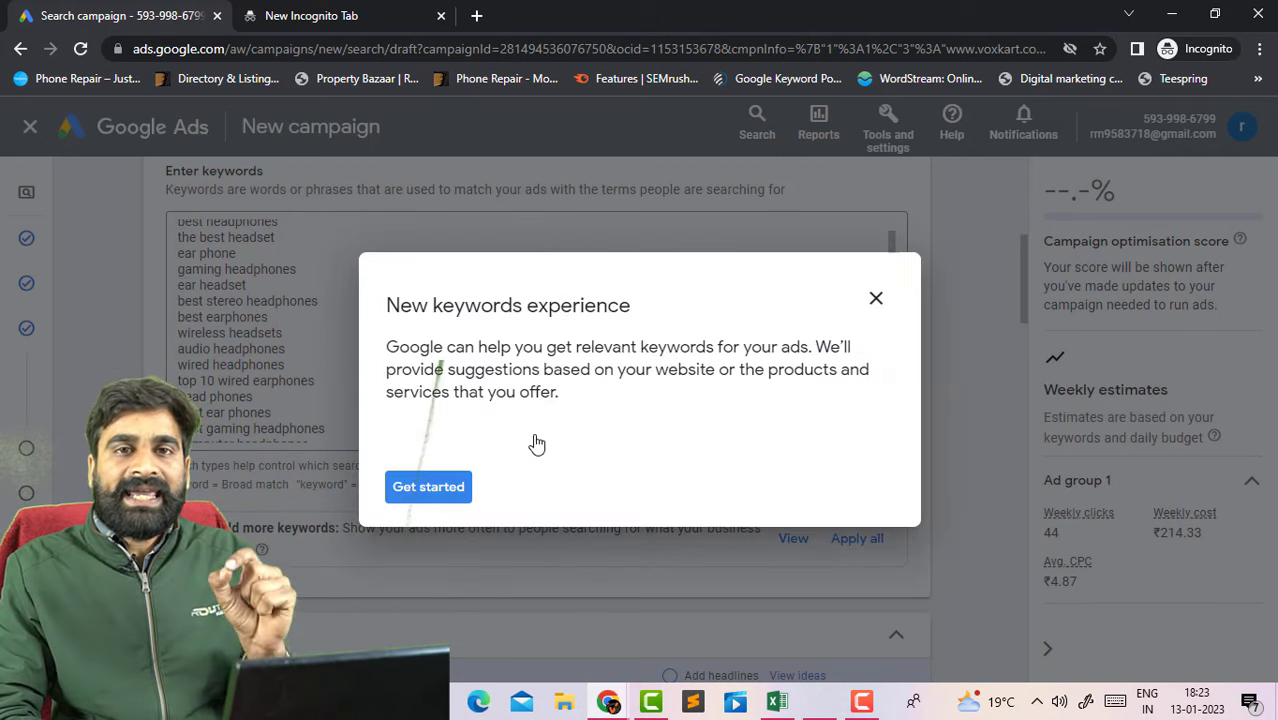
{"action": "left_click", "coordinate": [877, 300]}
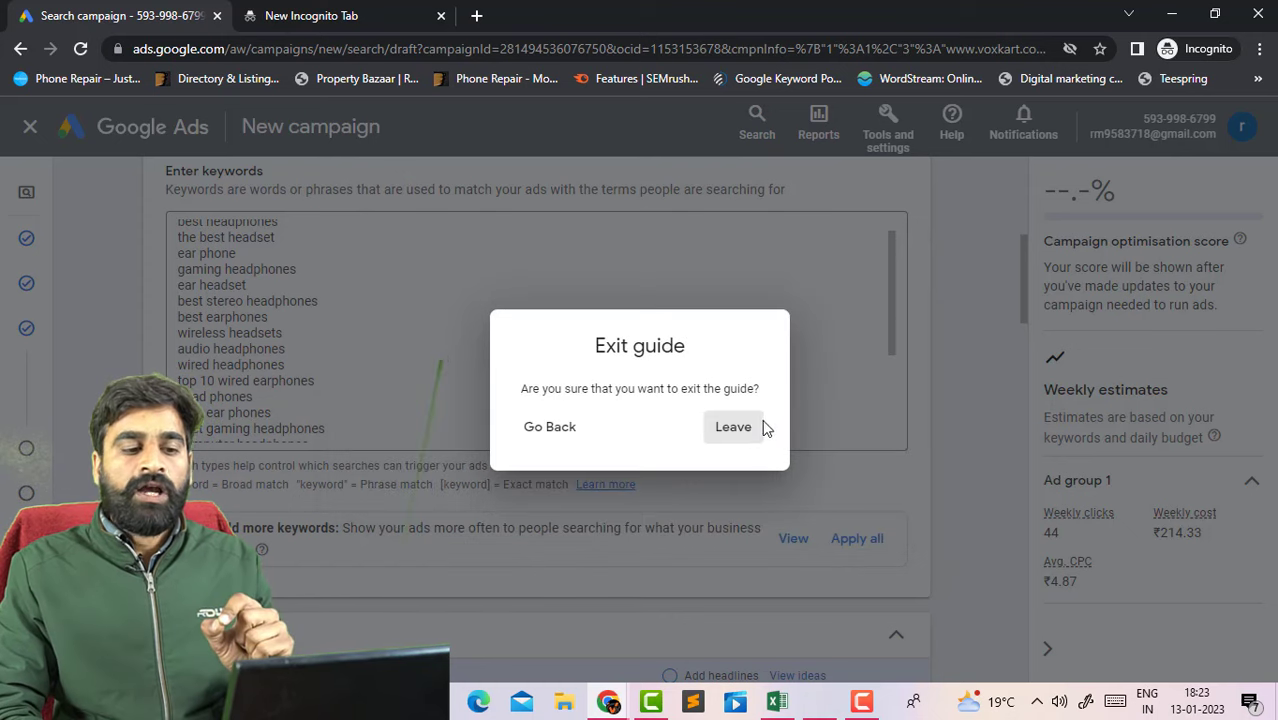
{"action": "left_click", "coordinate": [733, 427]}
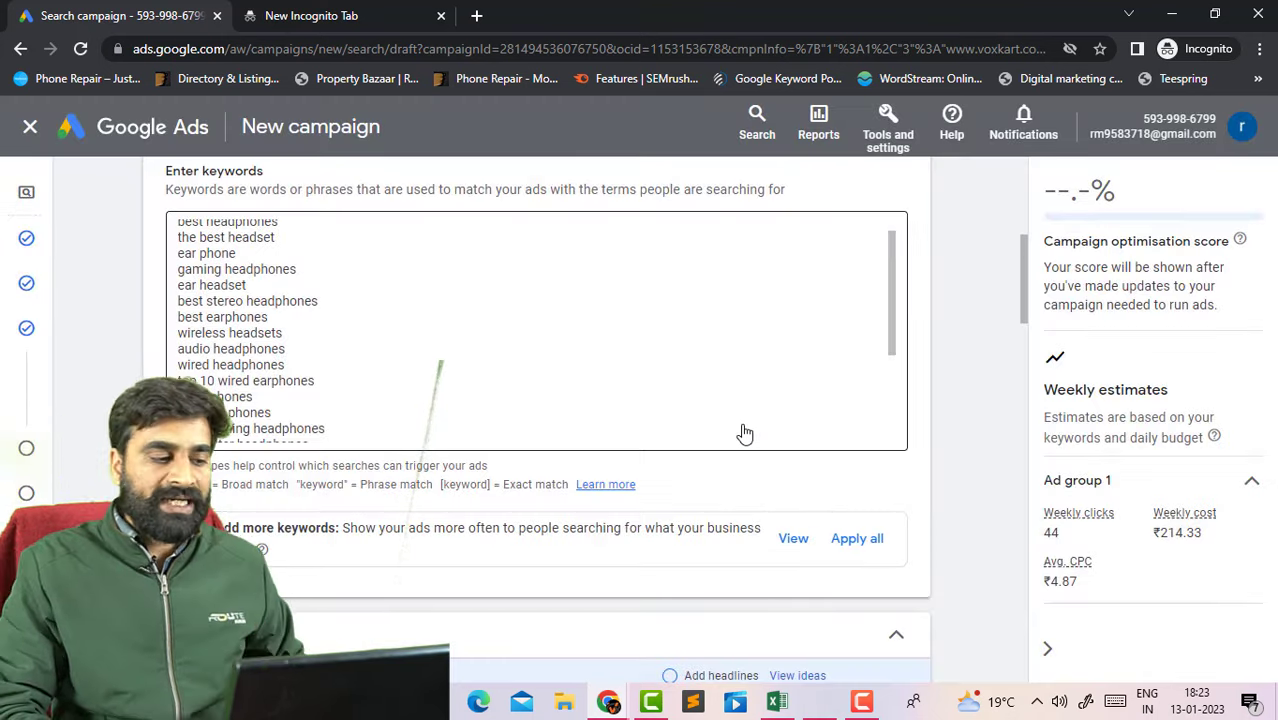
- Review the headphone keywords, focus the products or services field, and scroll toward Ads
{"action": "scroll", "coordinate": [890, 335], "scroll_direction": "down", "scroll_amount": 2}
{"action": "left_click_drag", "start_coordinate": [178, 228], "coordinate": [290, 276]}
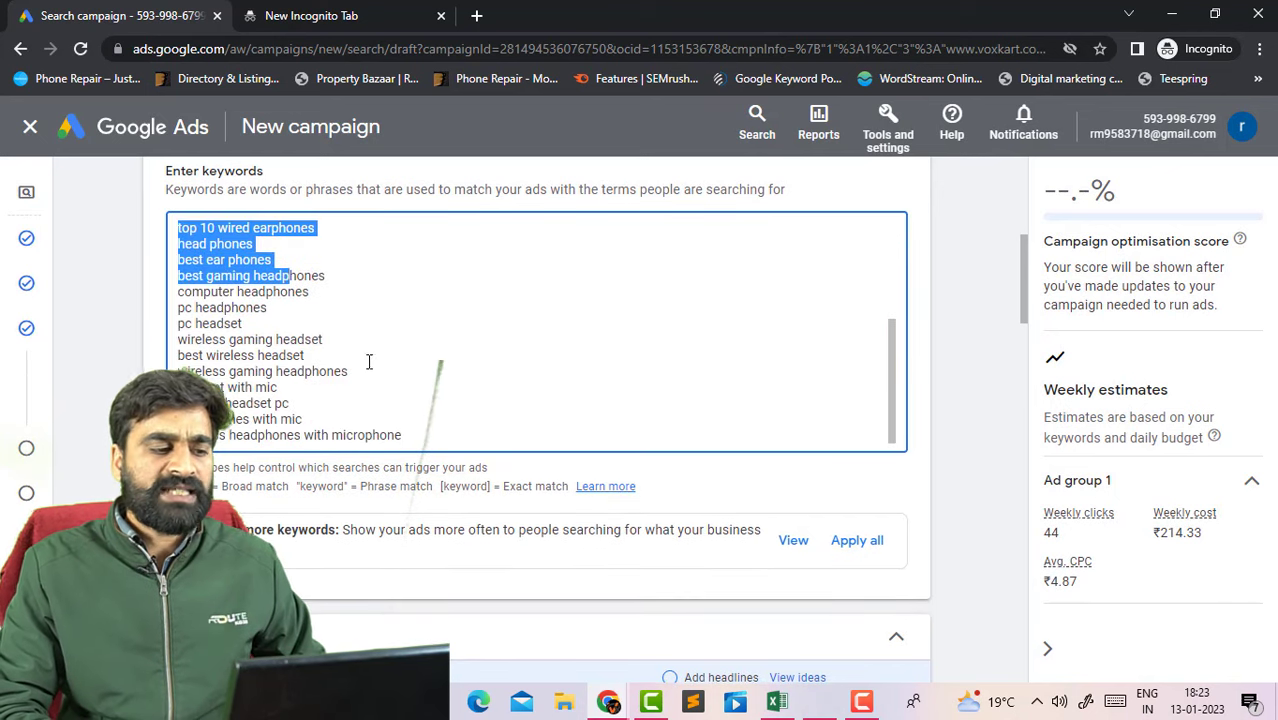
{"action": "left_click_drag", "start_coordinate": [1020, 293], "coordinate": [1017, 268]}
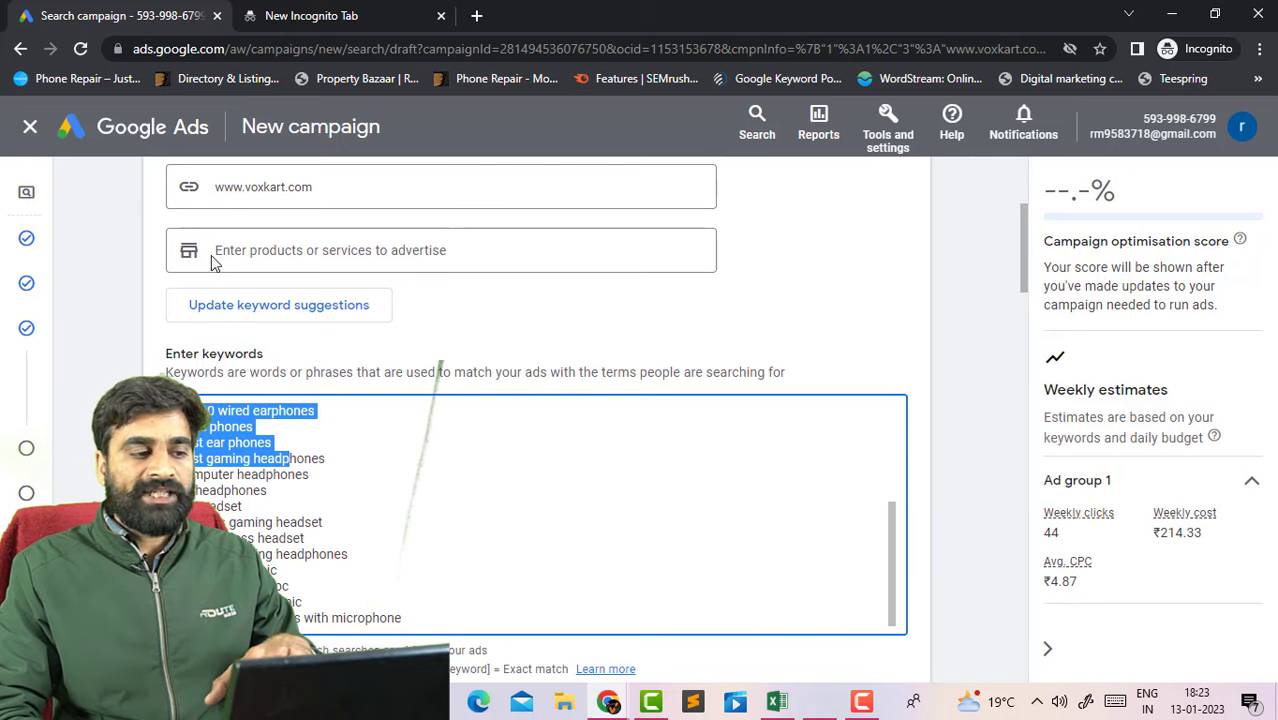
{"action": "left_click", "coordinate": [245, 248]}
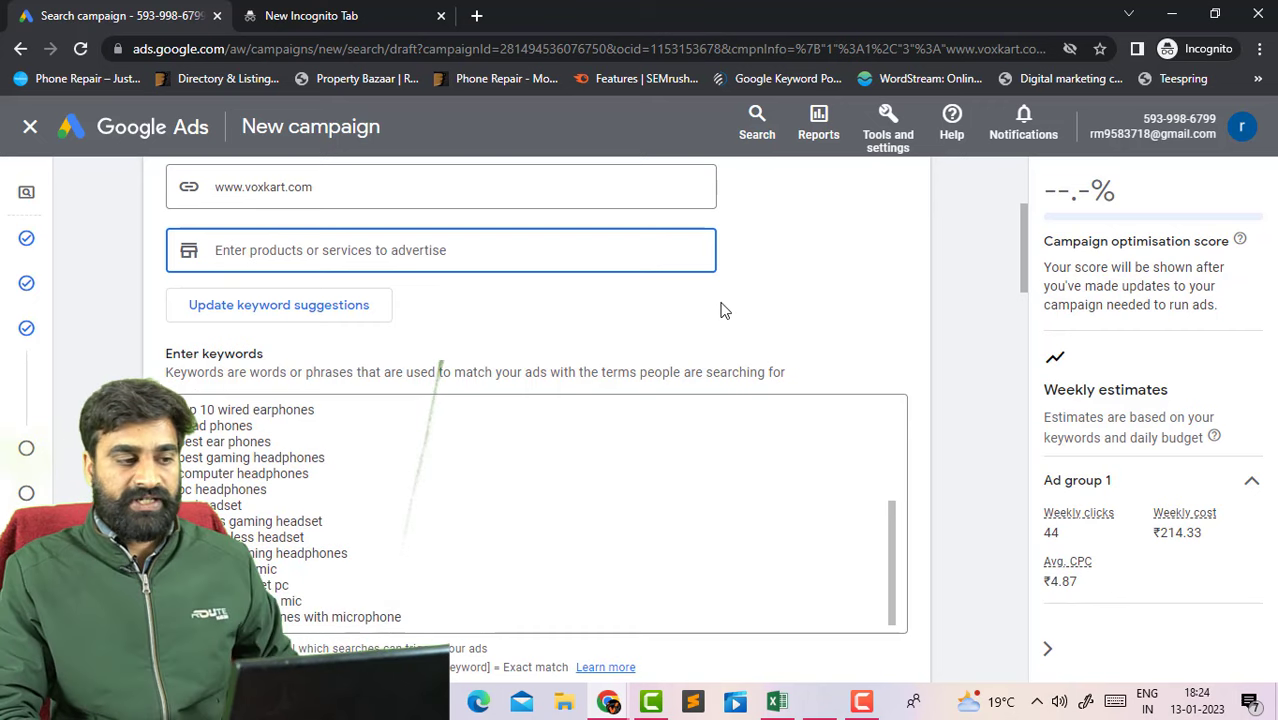
{"action": "scroll", "coordinate": [1023, 288], "scroll_direction": "down", "scroll_amount": 5}
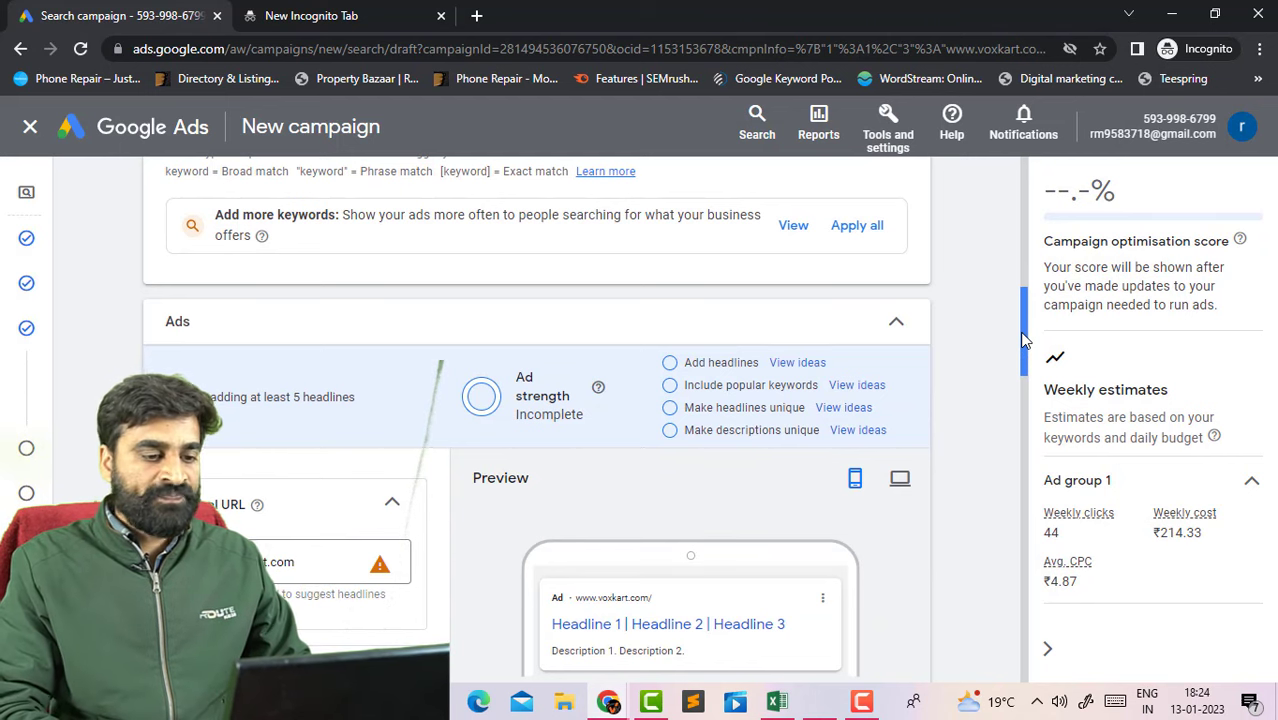
- Scroll past Final URL and Display path down to the Headlines fields
{"action": "scroll", "coordinate": [1023, 340], "scroll_direction": "down", "scroll_amount": 2}
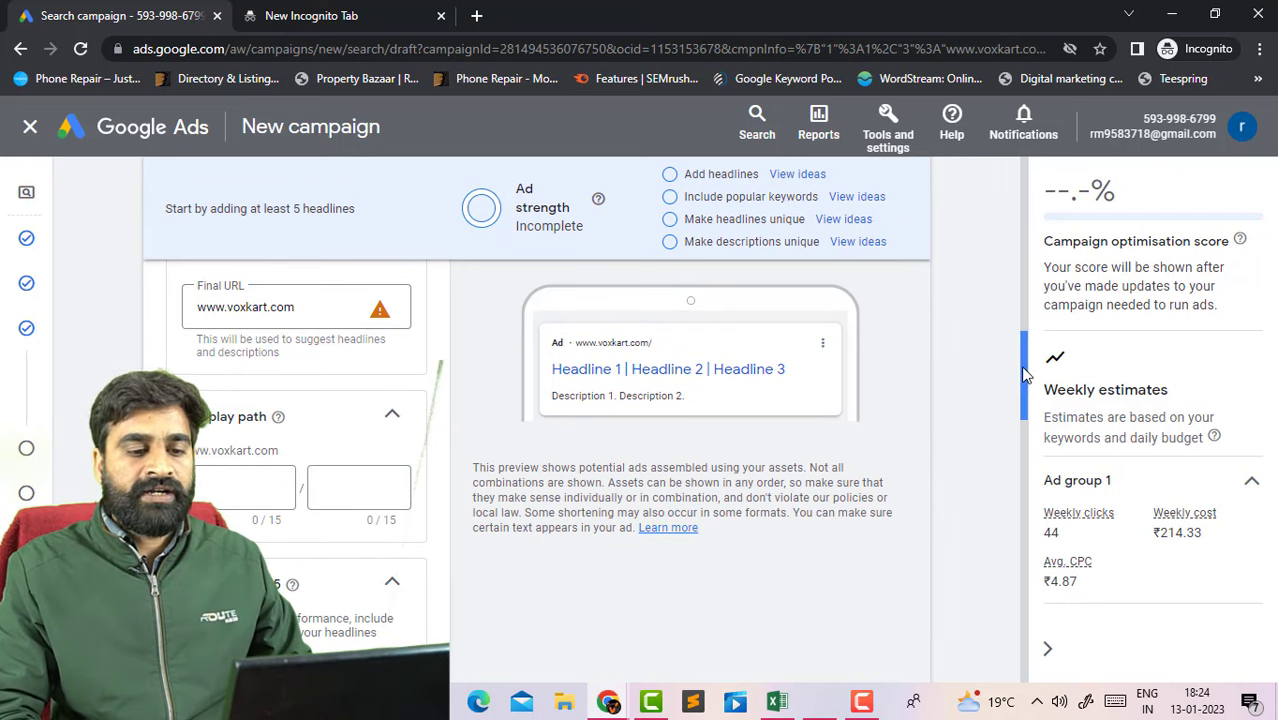
{"action": "scroll", "coordinate": [1025, 385], "scroll_direction": "down", "scroll_amount": 1}
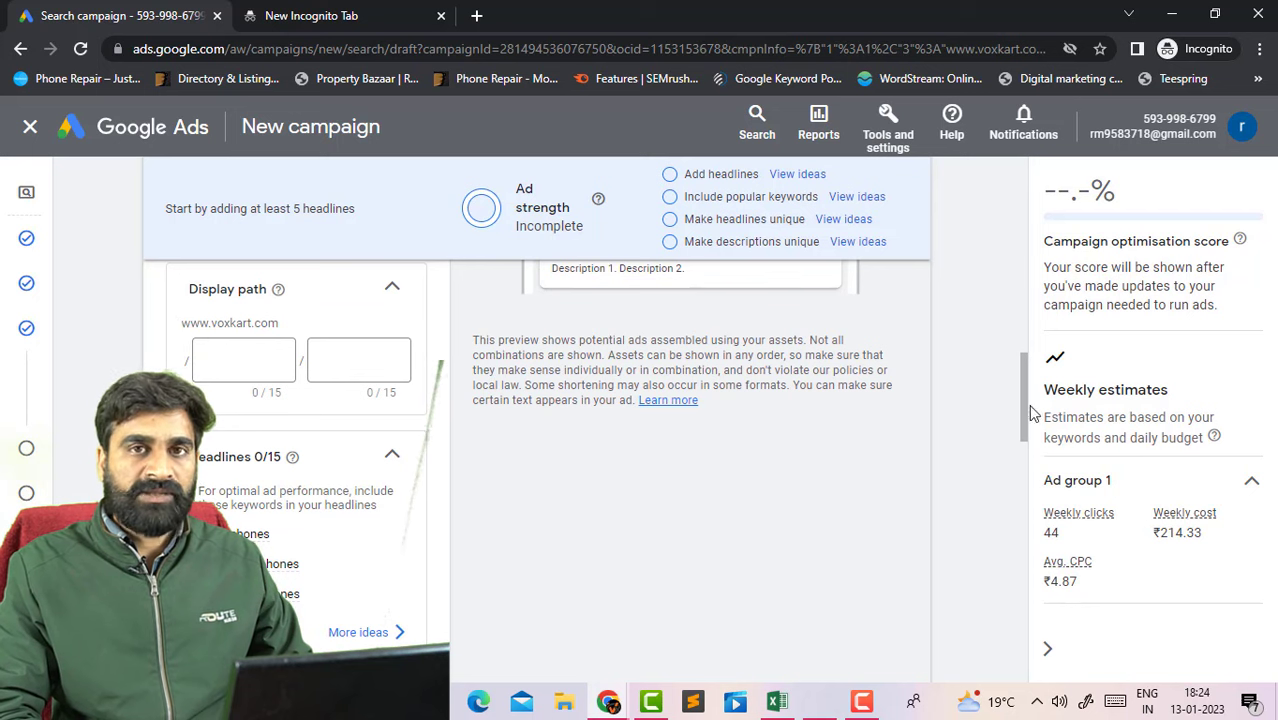
{"action": "scroll", "coordinate": [1021, 418], "scroll_direction": "down", "scroll_amount": 2}
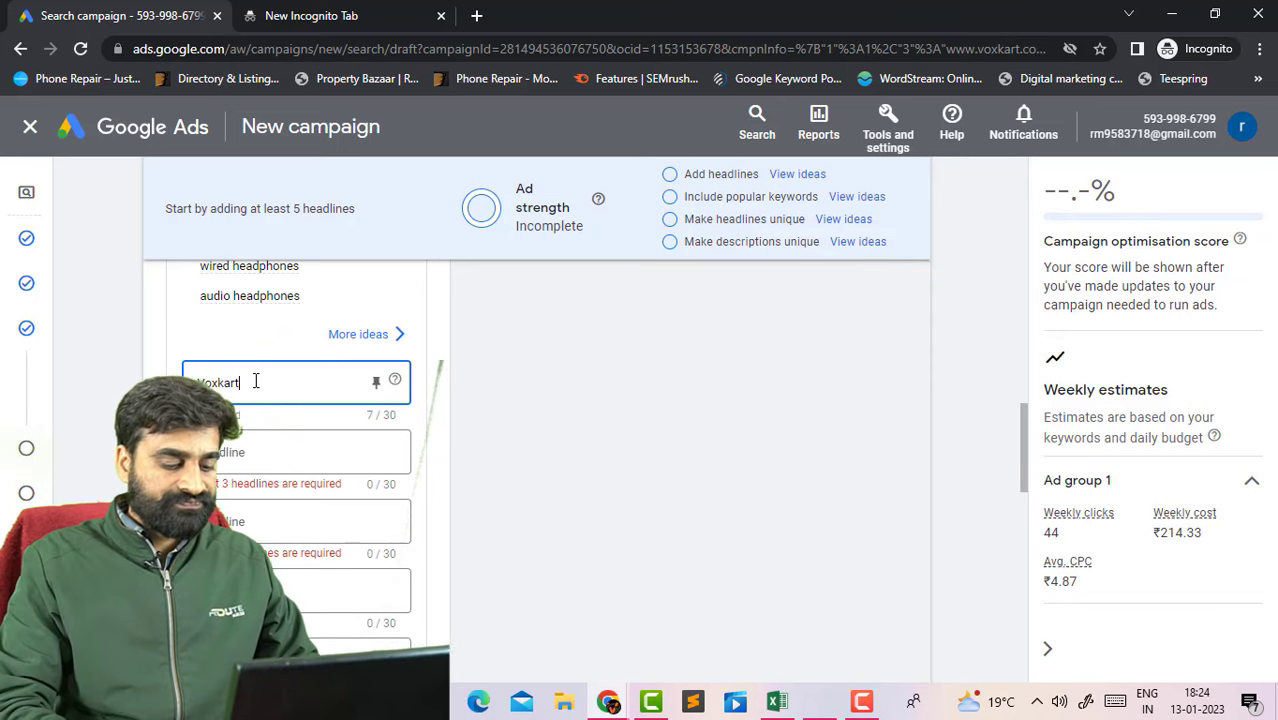
- Finish headline 1, add 'men with 50% off' and 'deal today and free delevry' as headlines 2–3
{"action": "type", "text": "m"}
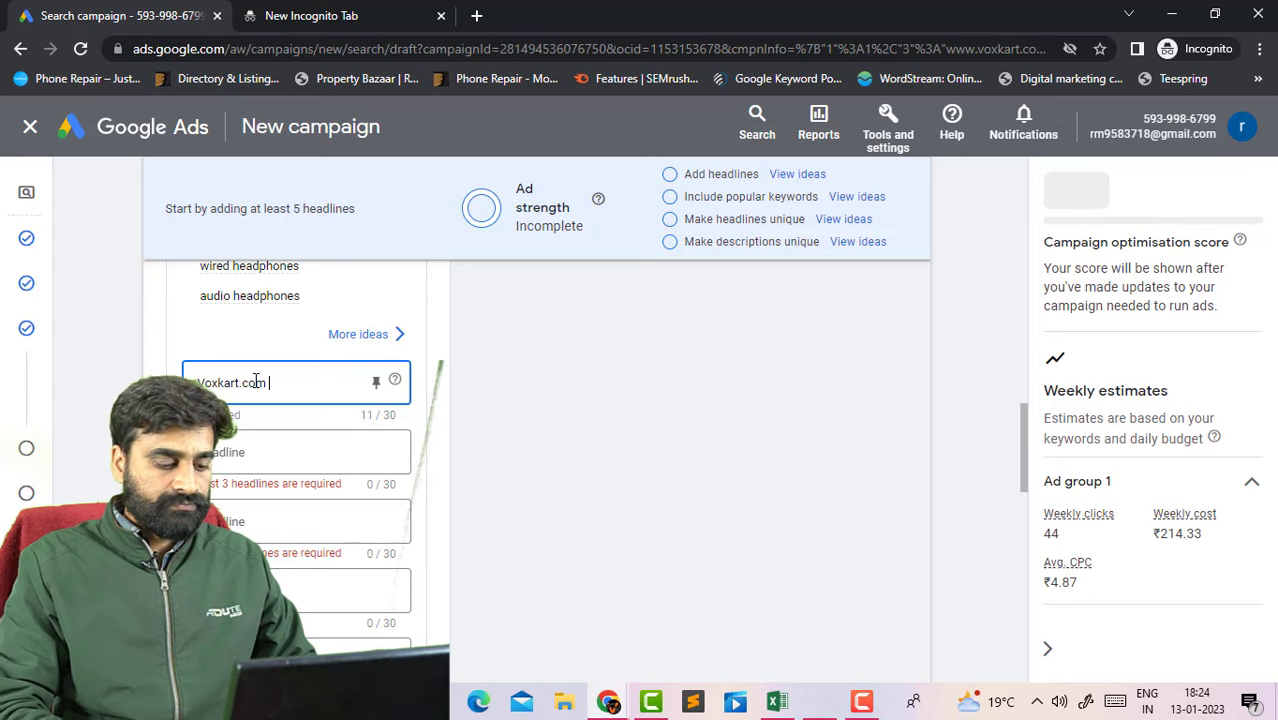
{"action": "left_click", "coordinate": [246, 451]}
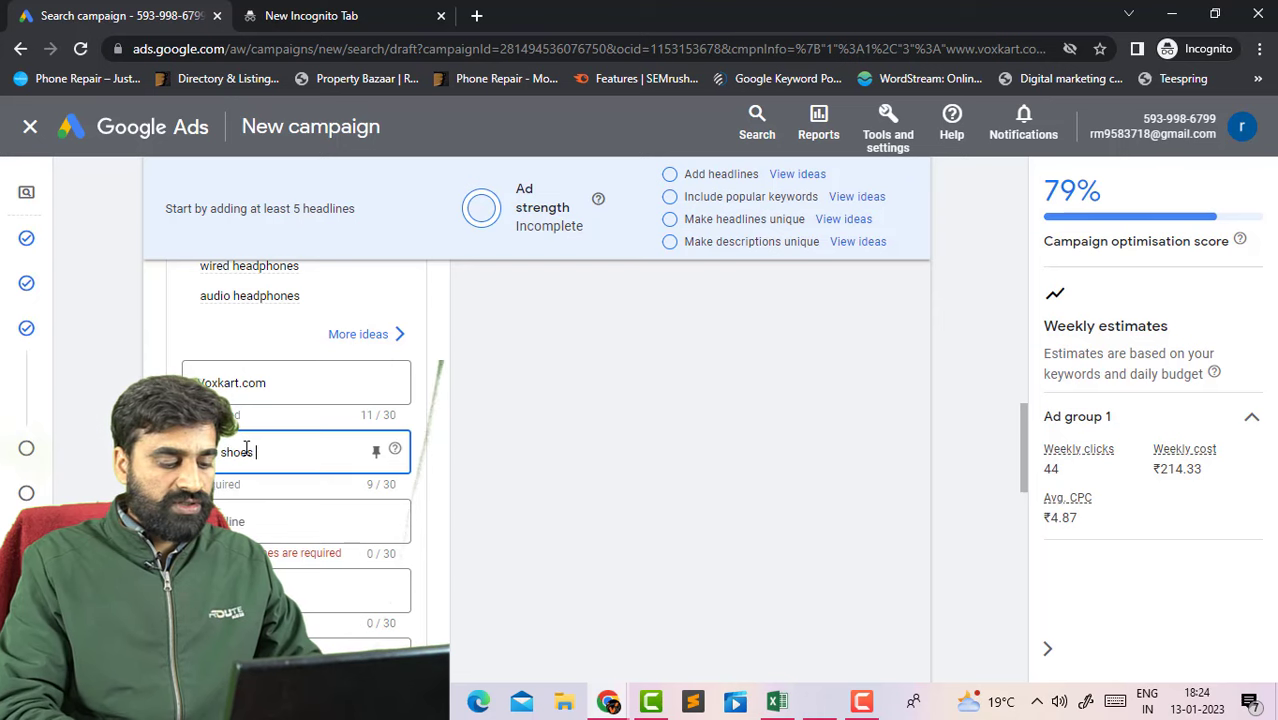
{"action": "type", "text": "men"}
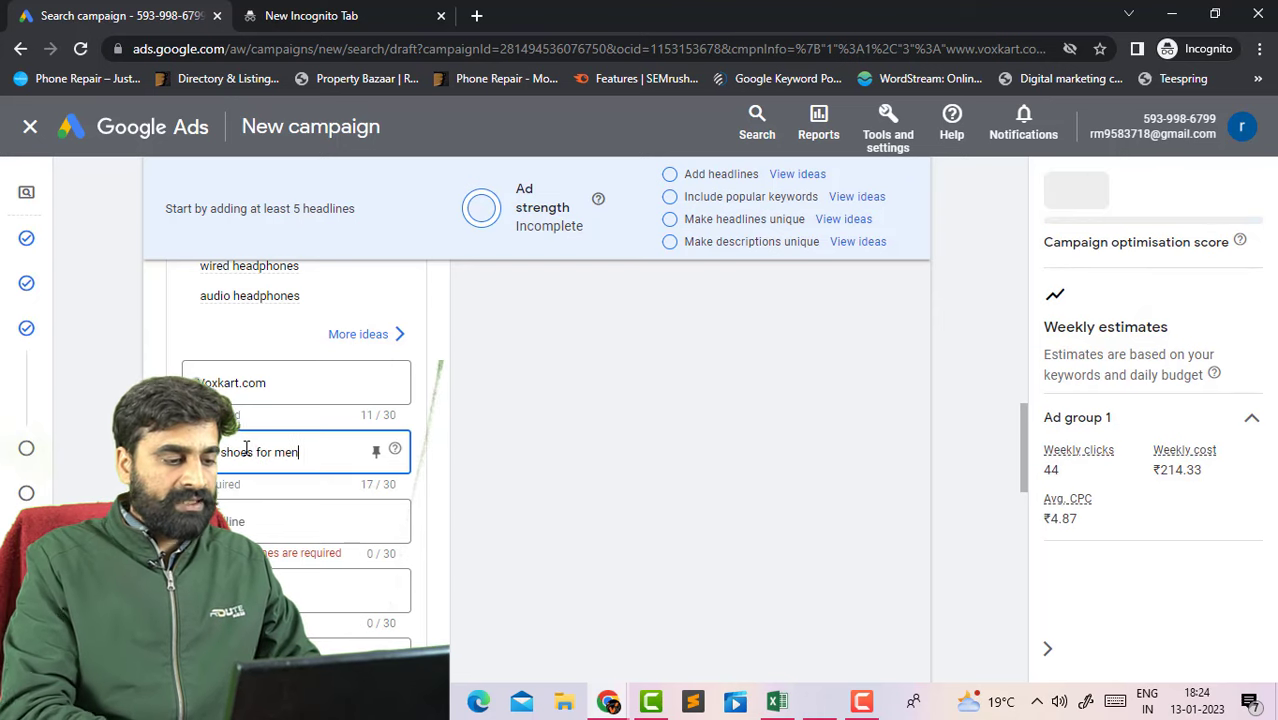
{"action": "type", "text": " with"}
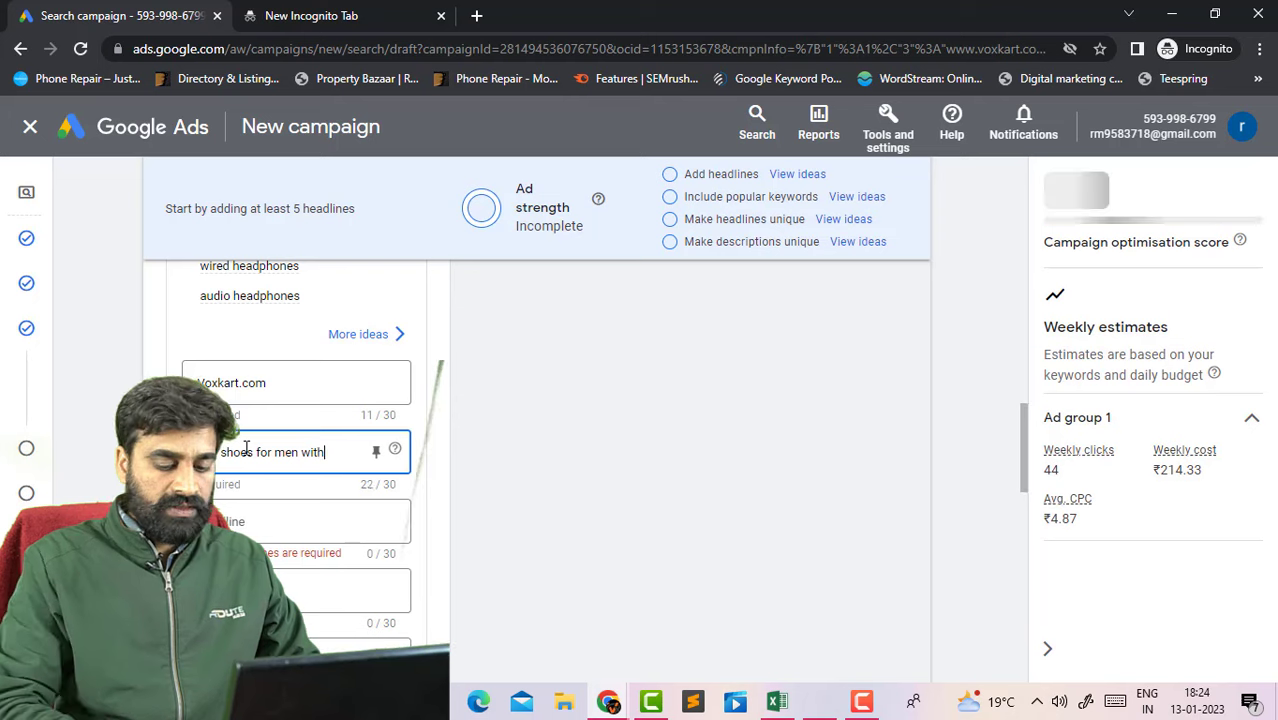
{"action": "type", "text": " 50%"}
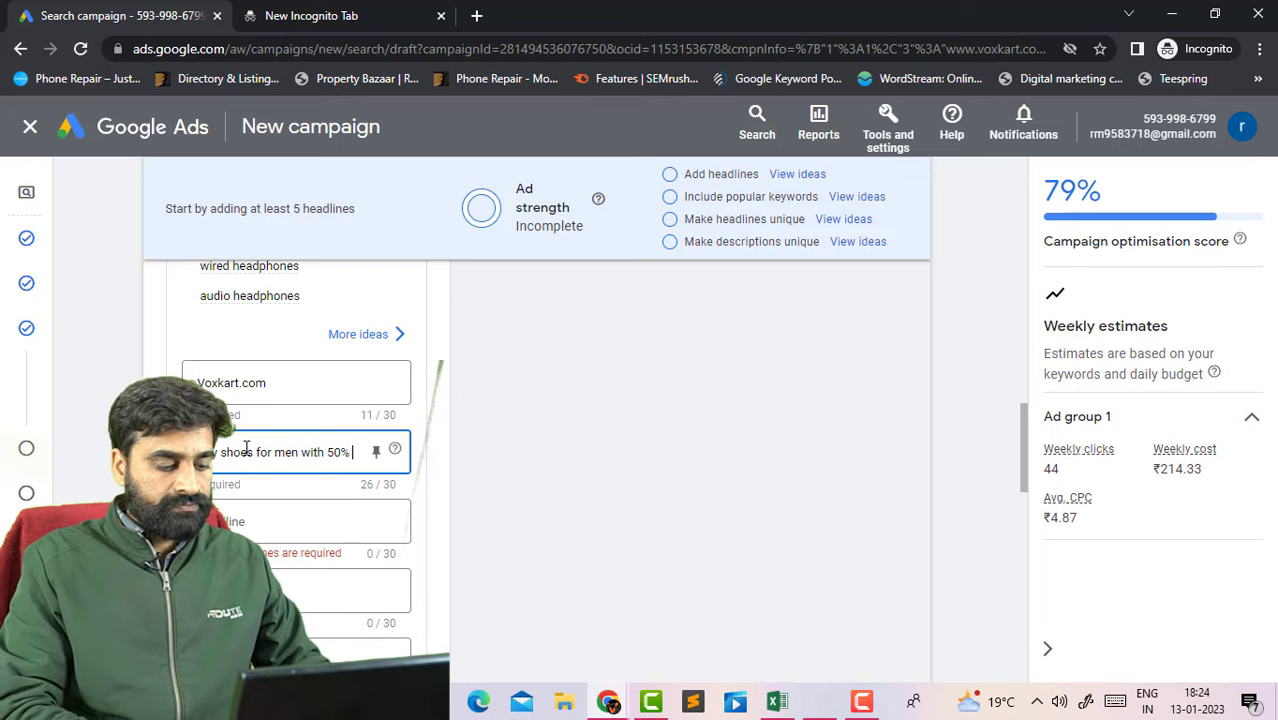
{"action": "type", "text": " off"}
{"action": "left_click", "coordinate": [258, 522]}
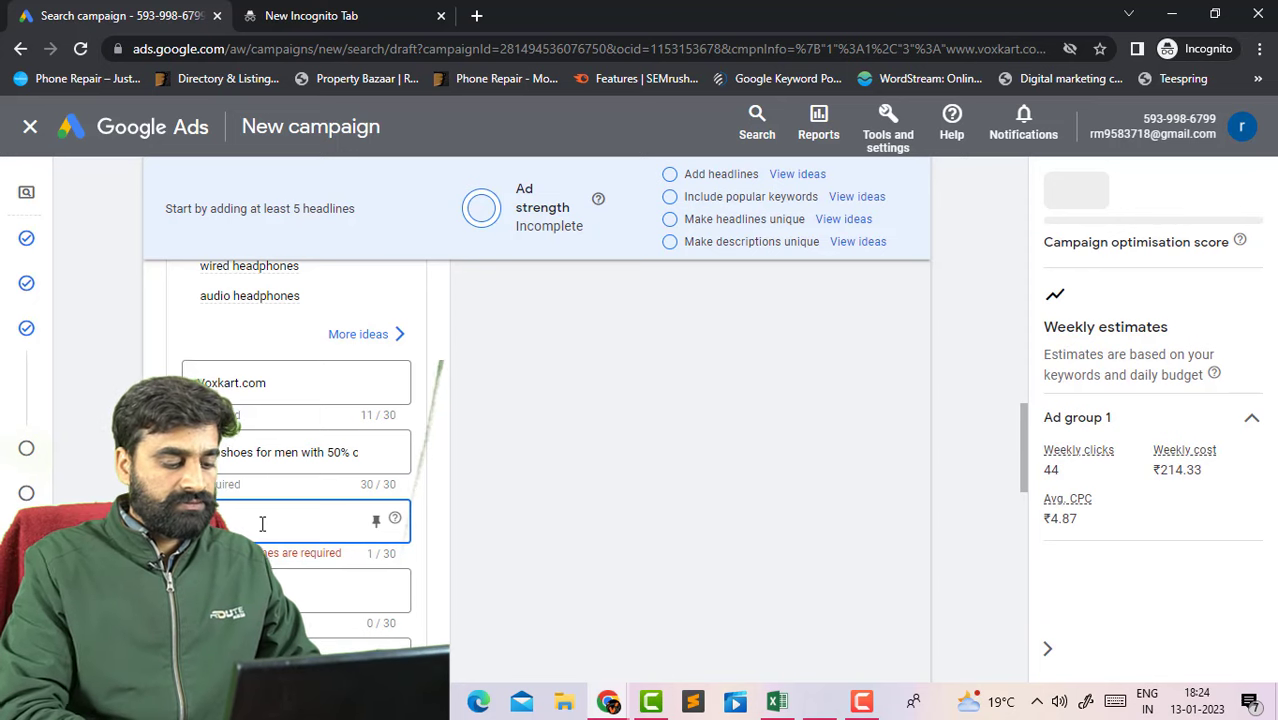
{"action": "type", "text": "deal to"}
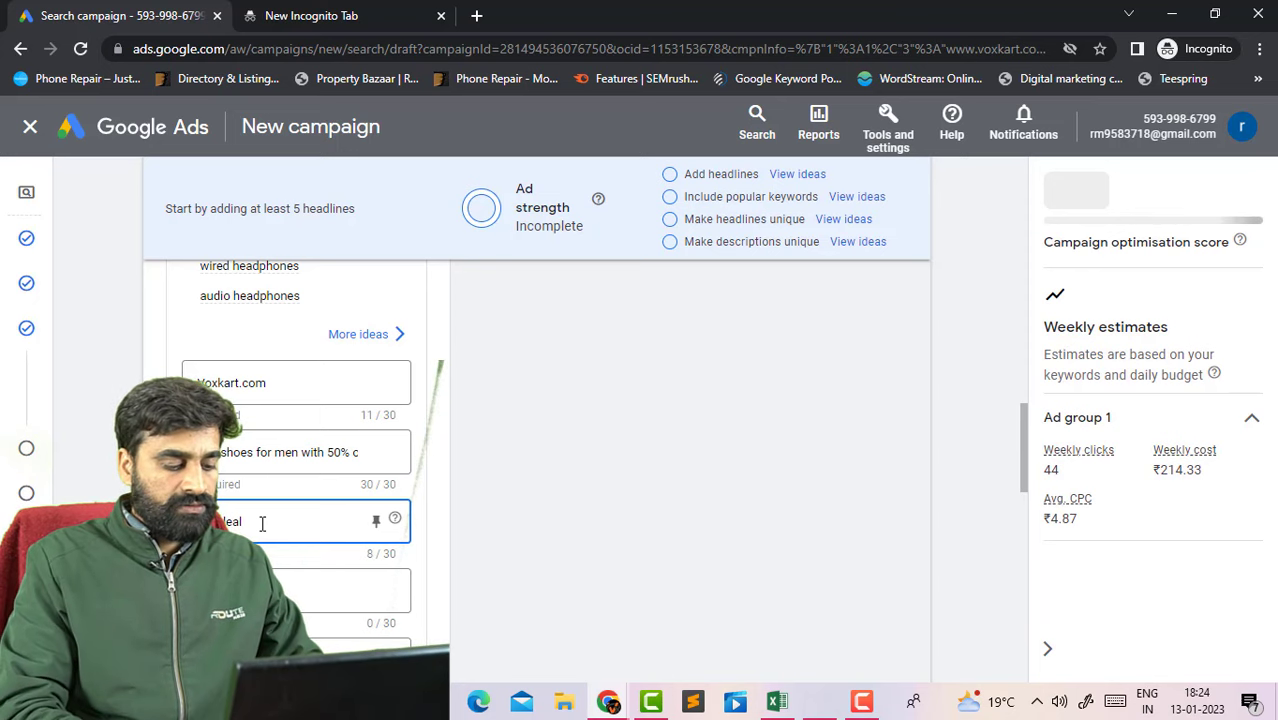
{"action": "type", "text": "day and "}
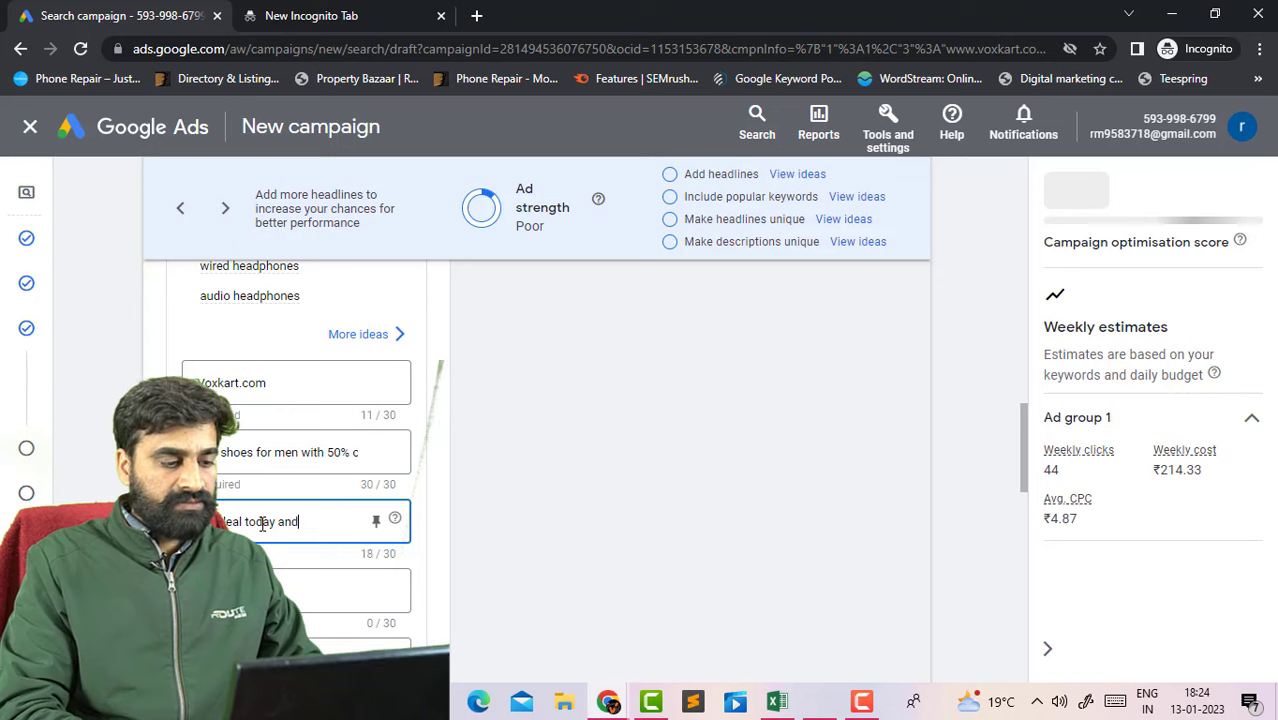
{"action": "type", "text": "free "}
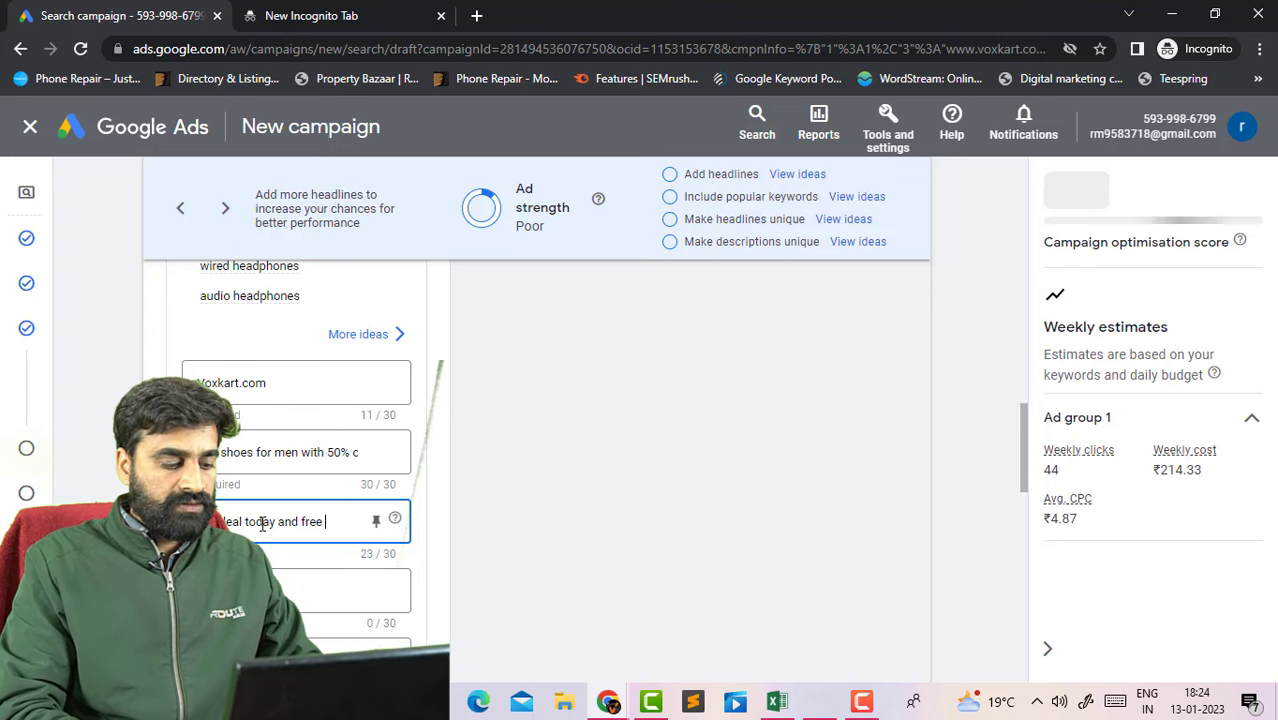
{"action": "type", "text": "delev"}
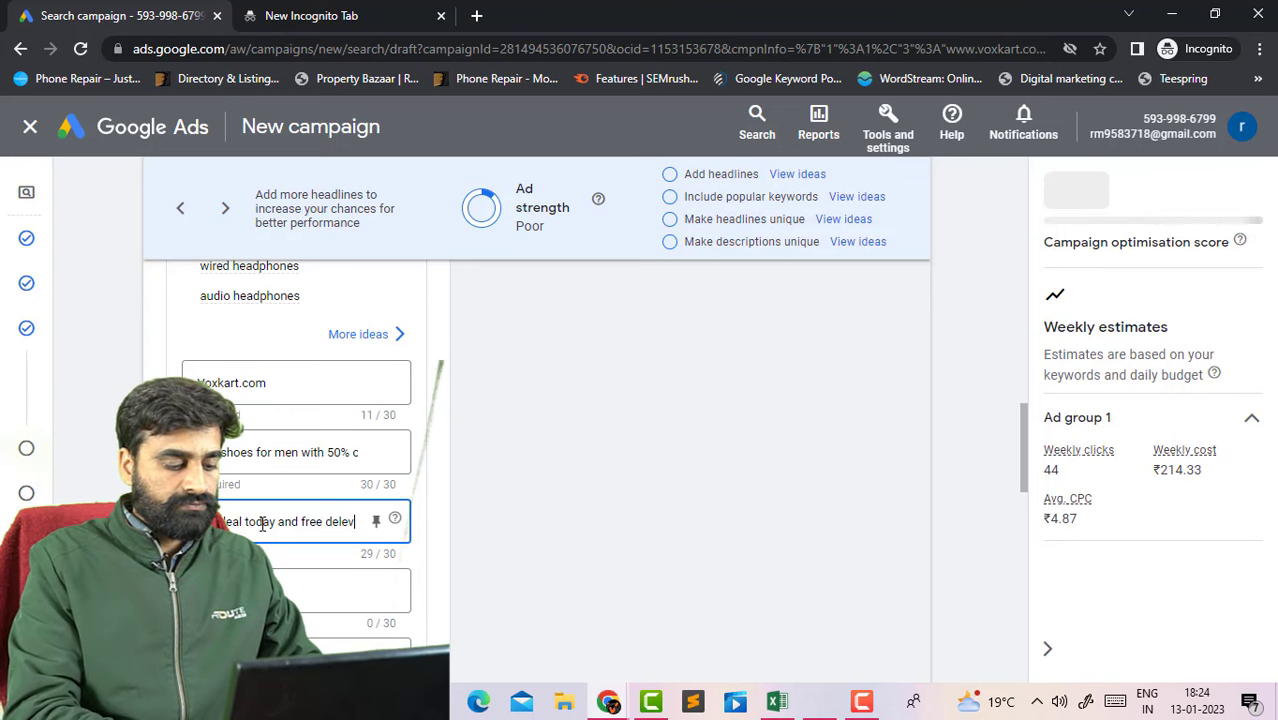
{"action": "type", "text": "ry"}
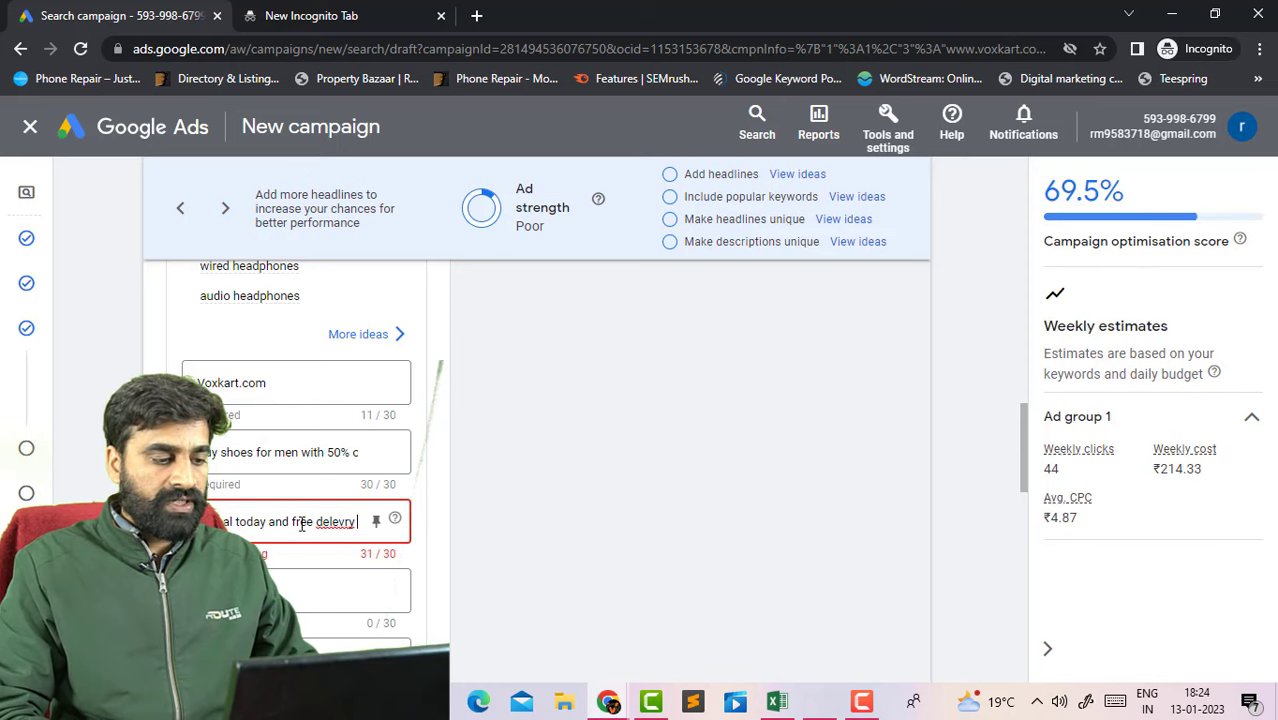
- Move the misspelled word to headline 4, correct it to 'delivery', and add 'free in India'
{"action": "double_click", "coordinate": [330, 522]}
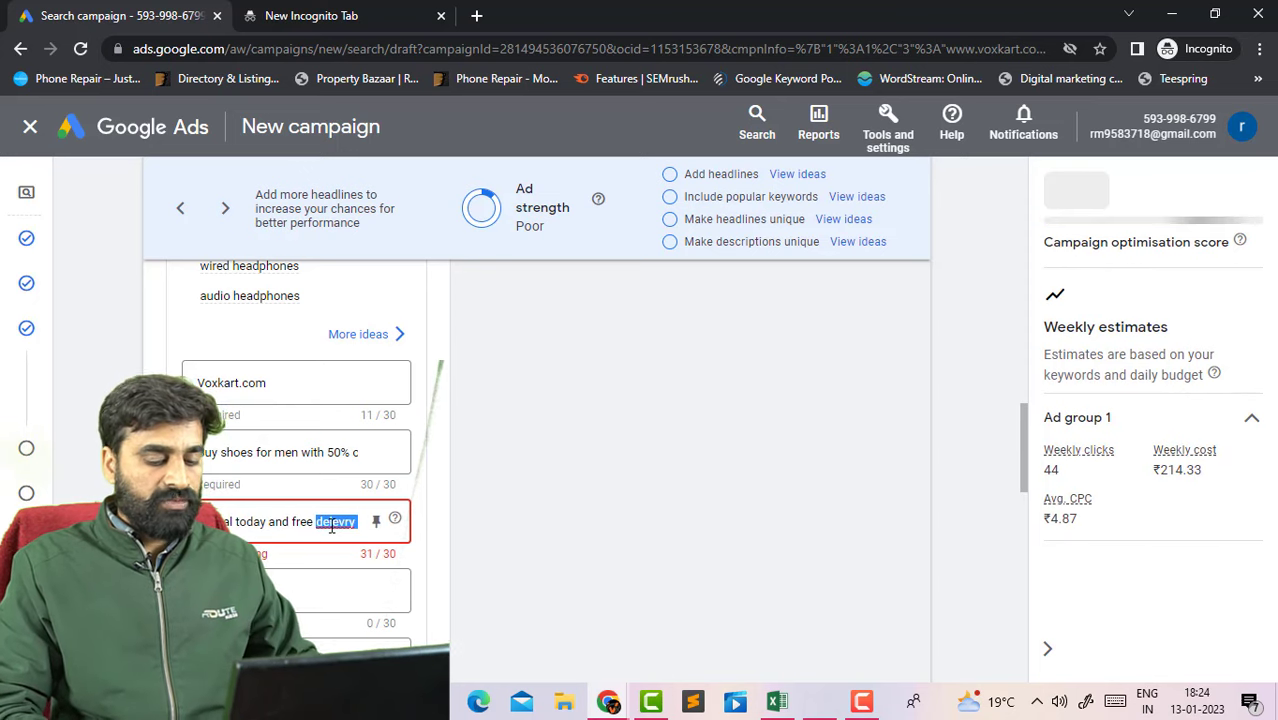
{"action": "key", "text": "ctrl+x"}
{"action": "left_click", "coordinate": [294, 585]}
{"action": "key", "text": "ctrl+v"}
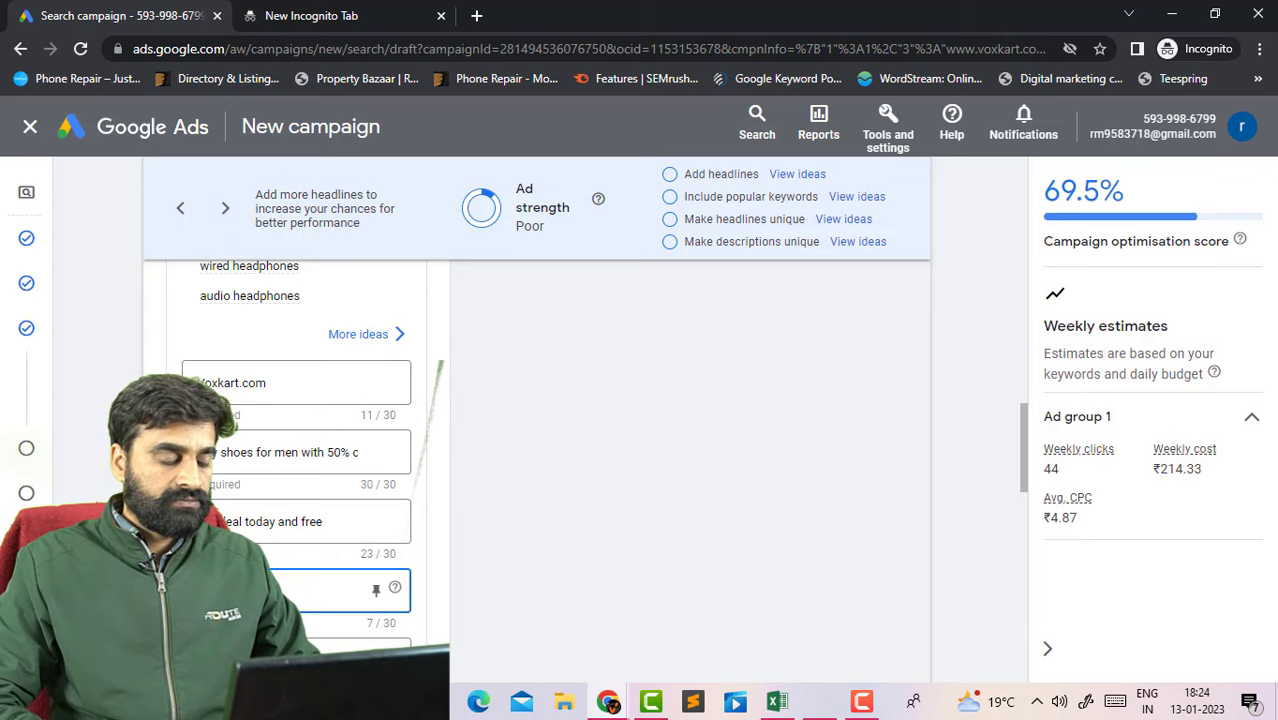
{"action": "right_click", "coordinate": [226, 587]}
{"action": "left_click", "coordinate": [305, 344]}
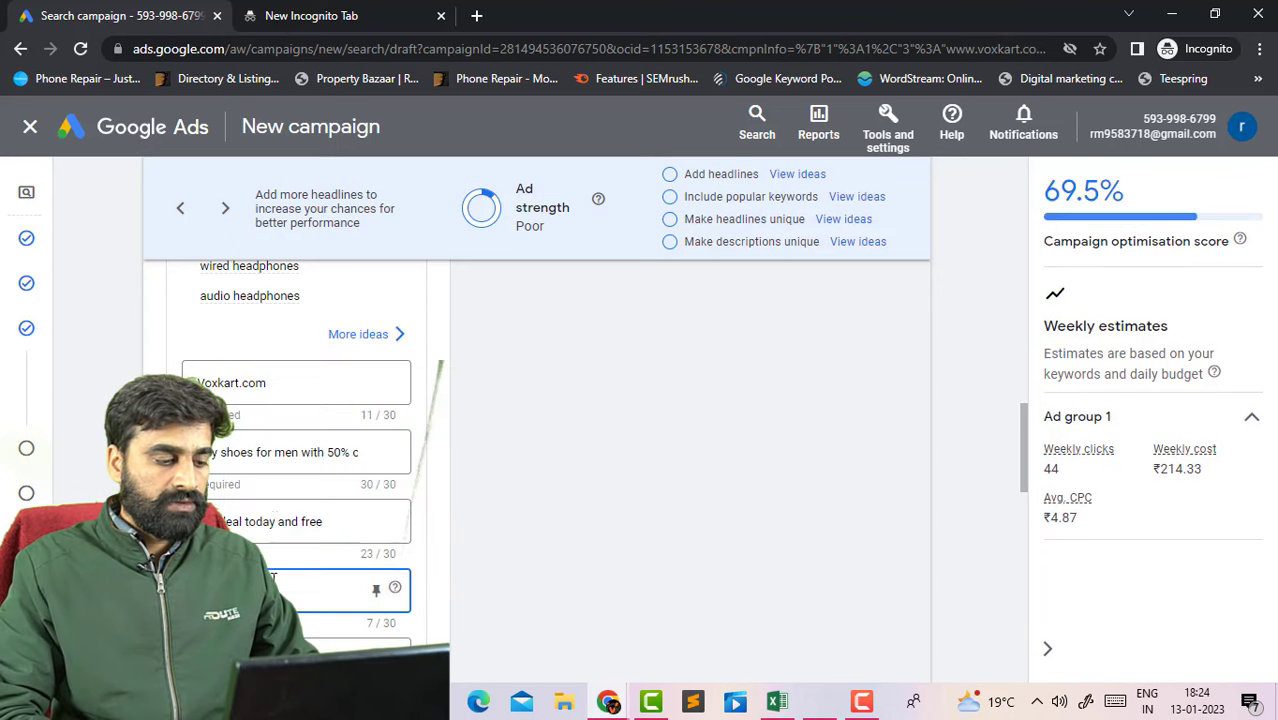
{"action": "type", "text": "free"}
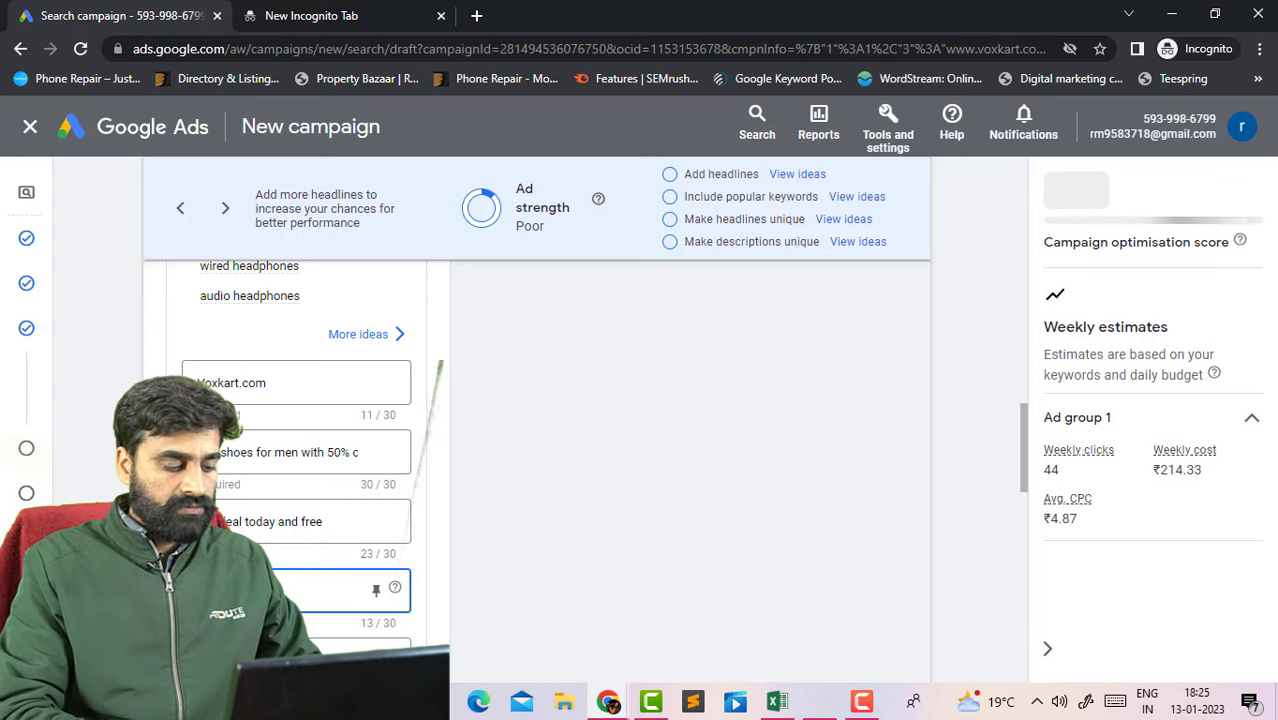
{"action": "type", "text": "in India"}
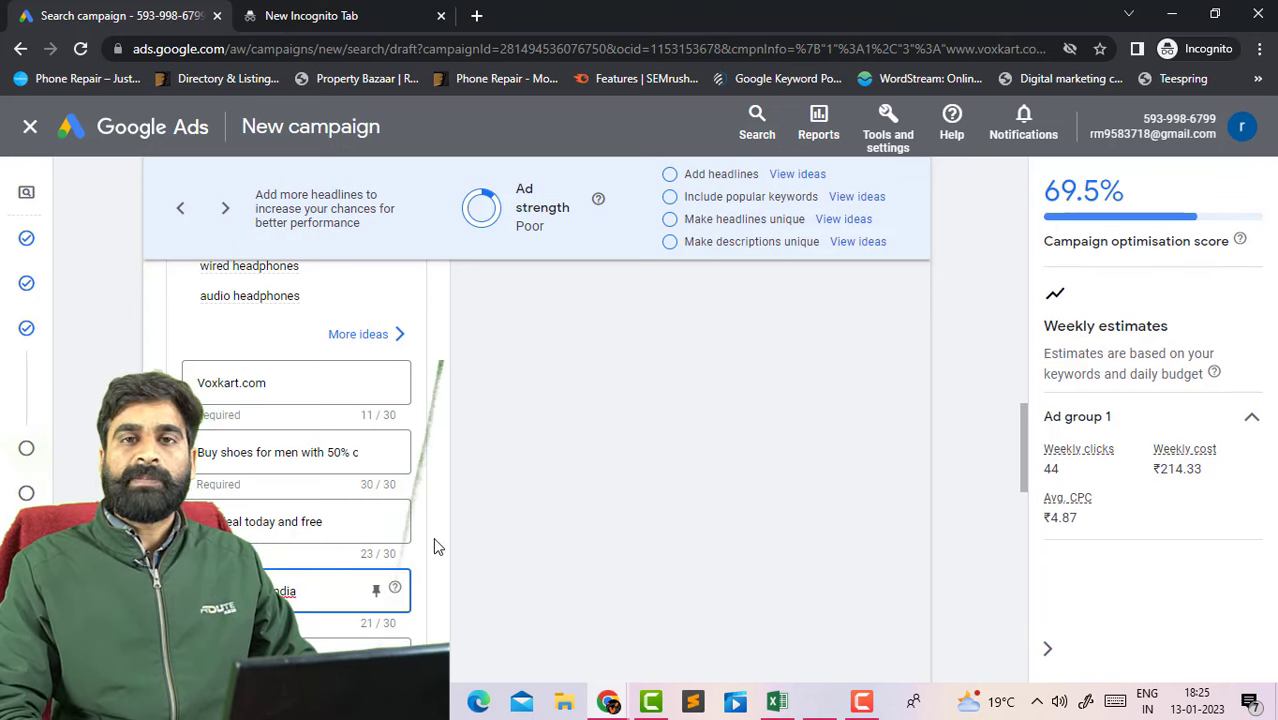
{"action": "left_click", "coordinate": [433, 547]}
- Look over the four headlines, checking the Voxkart.com headline, then scroll to Descriptions
{"action": "scroll", "coordinate": [433, 547], "scroll_direction": "down", "scroll_amount": 3}
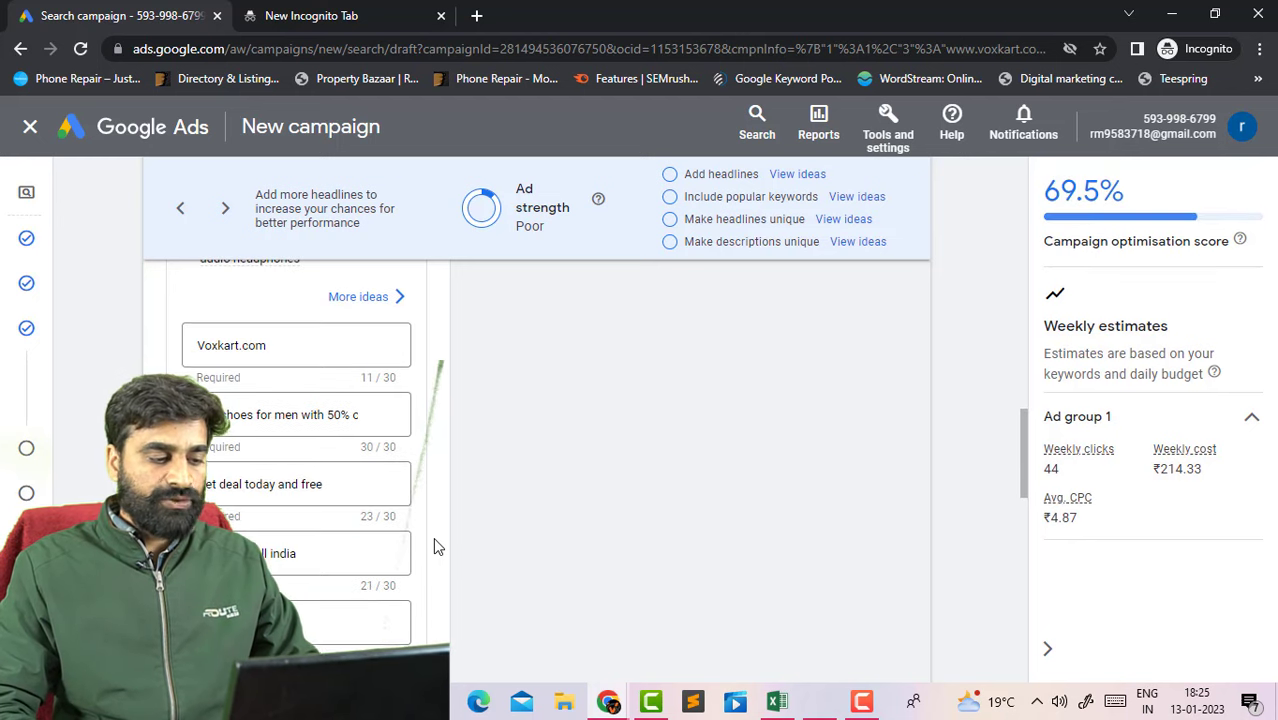
{"action": "scroll", "coordinate": [433, 537], "scroll_direction": "down", "scroll_amount": 3}
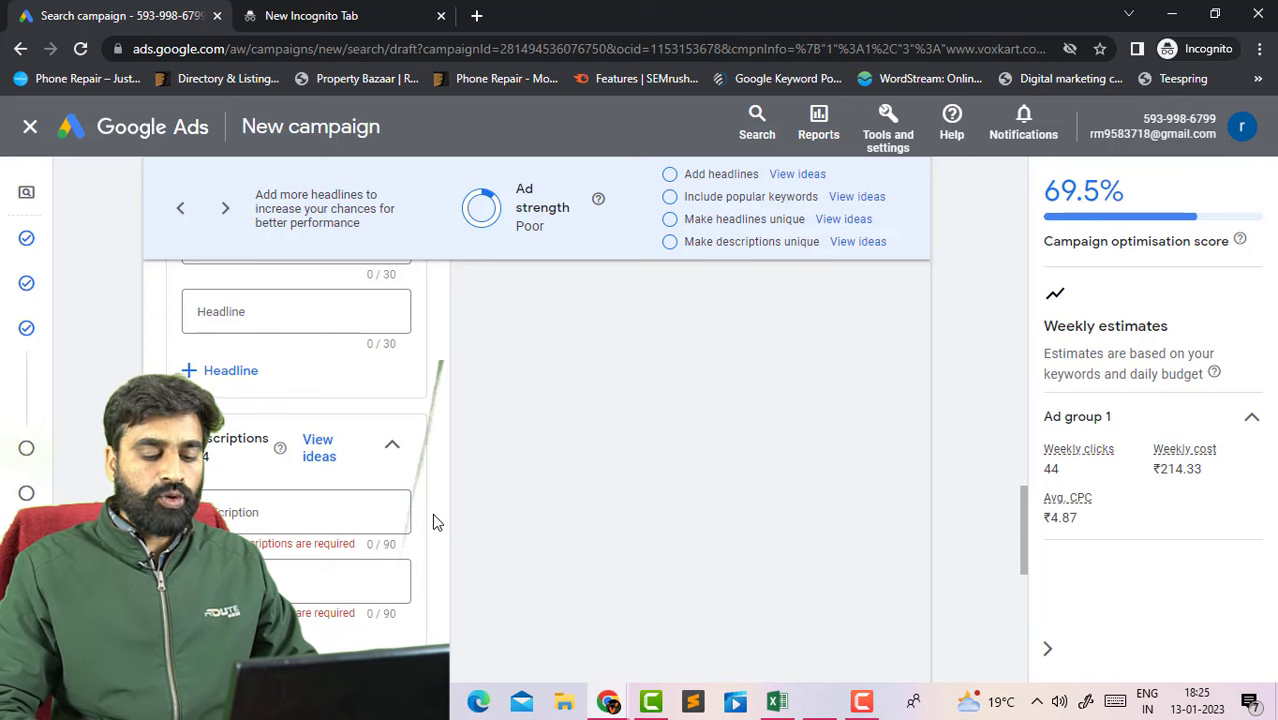
{"action": "scroll", "coordinate": [433, 522], "scroll_direction": "up", "scroll_amount": 1}
{"action": "scroll", "coordinate": [432, 513], "scroll_direction": "up", "scroll_amount": 5}
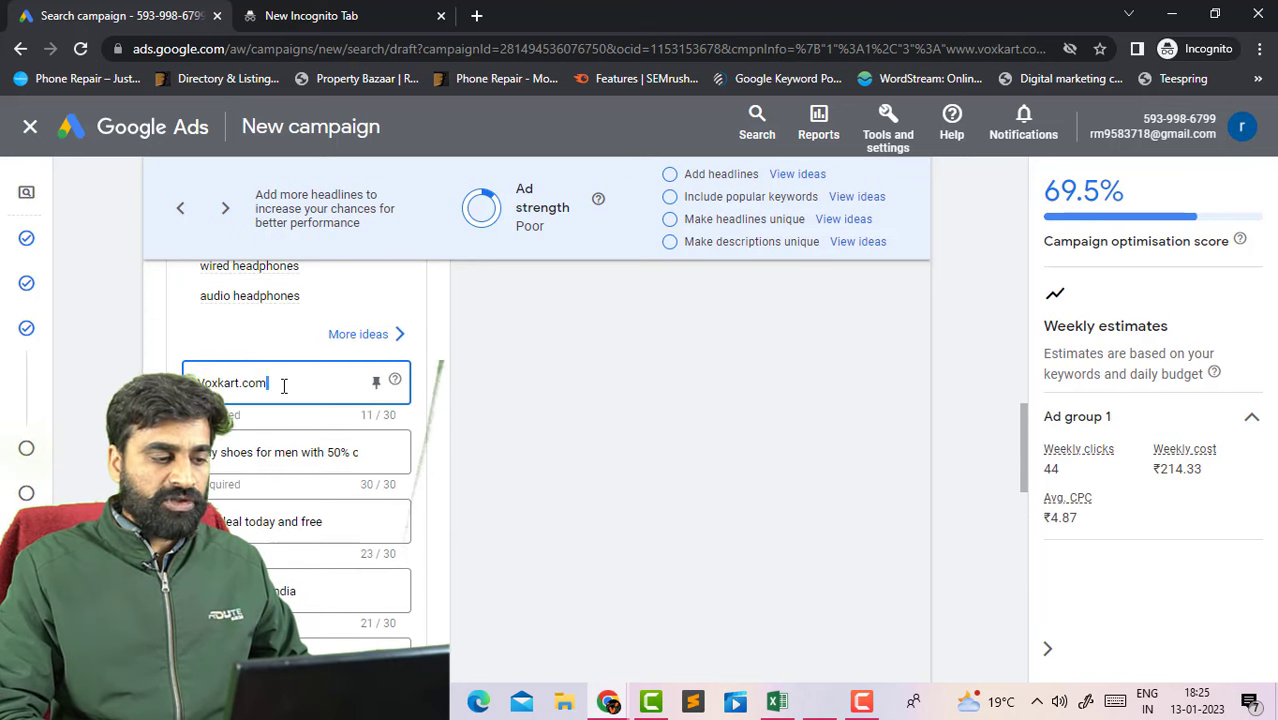
{"action": "double_click", "coordinate": [284, 385]}
{"action": "left_click", "coordinate": [435, 467]}
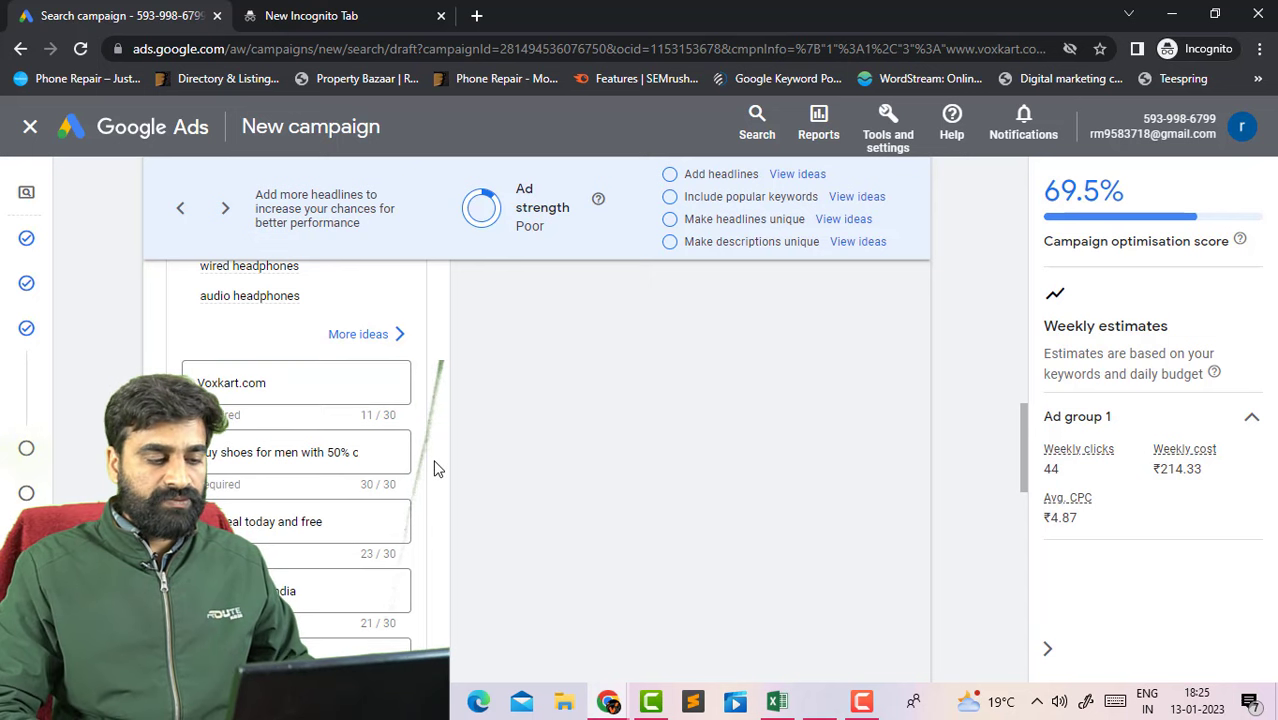
{"action": "scroll", "coordinate": [434, 467], "scroll_direction": "down", "scroll_amount": 5}
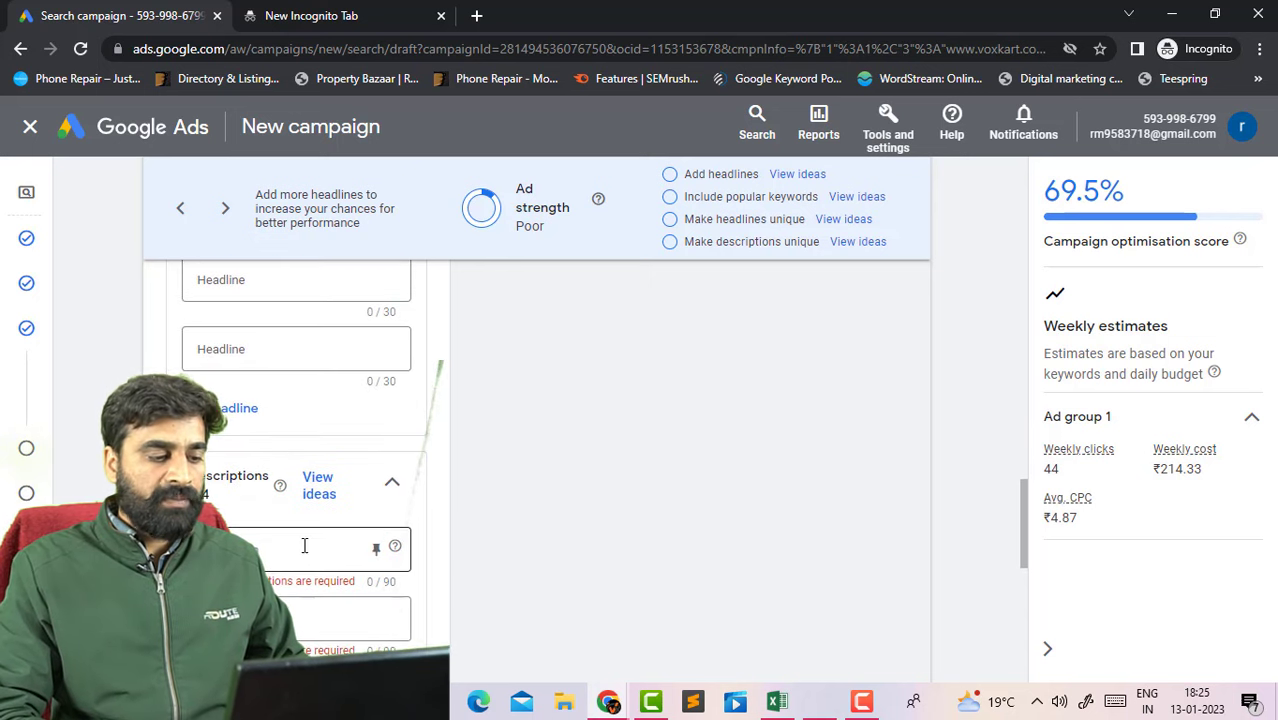
- Write description 1 'buy shoes for men 2000% off' and description 2 'Free Home Delivery… on all'
{"action": "left_click", "coordinate": [302, 556]}
{"action": "key", "text": "ctrl+v"}
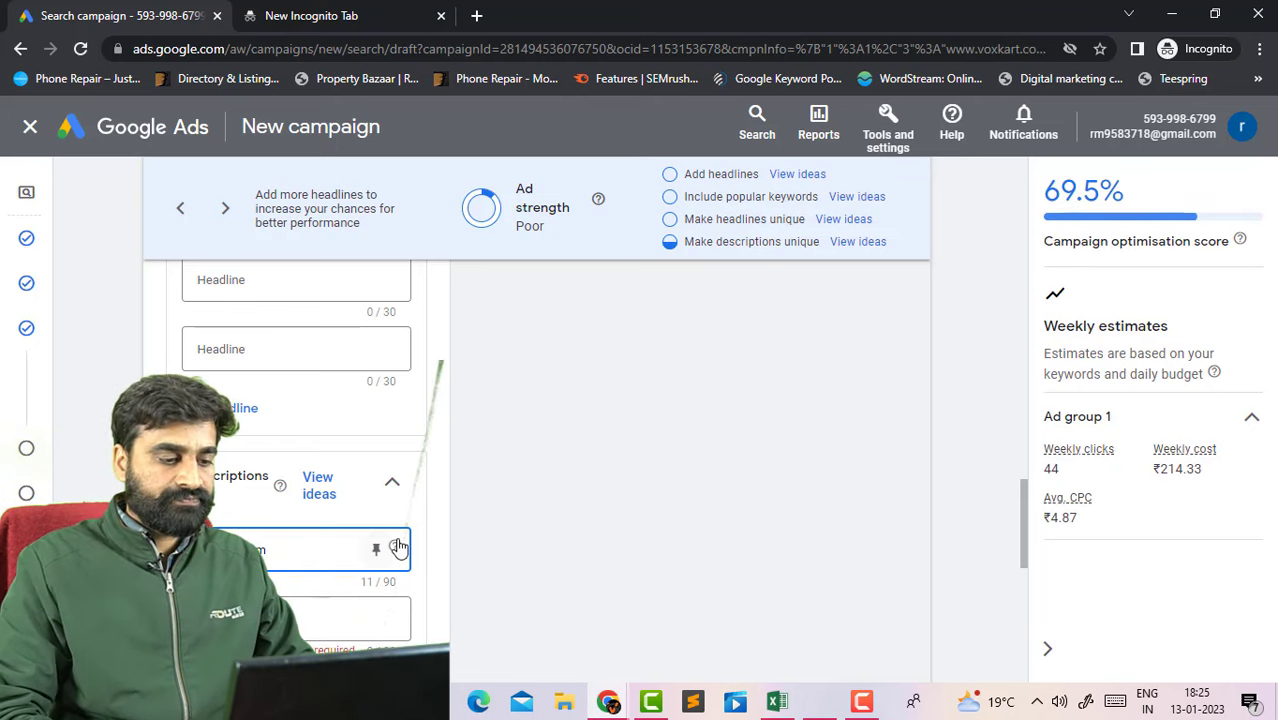
{"action": "type", "text": "buy sh"}
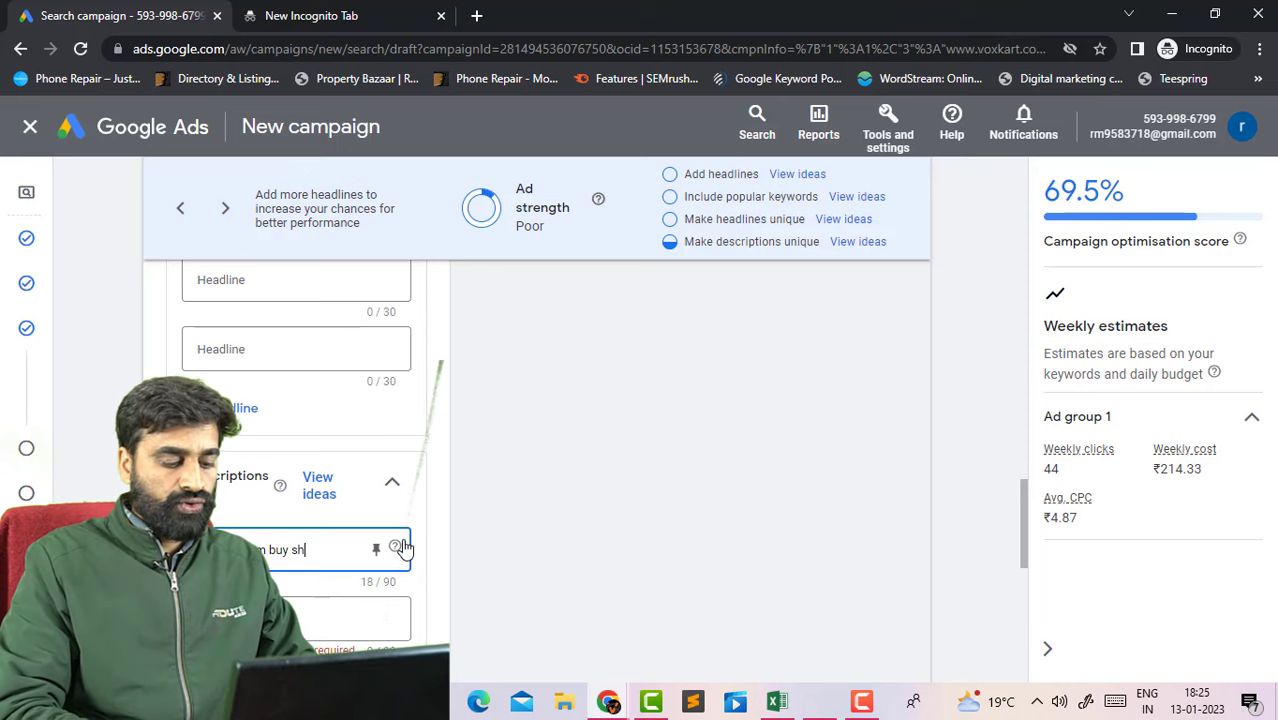
{"action": "type", "text": "oes for"}
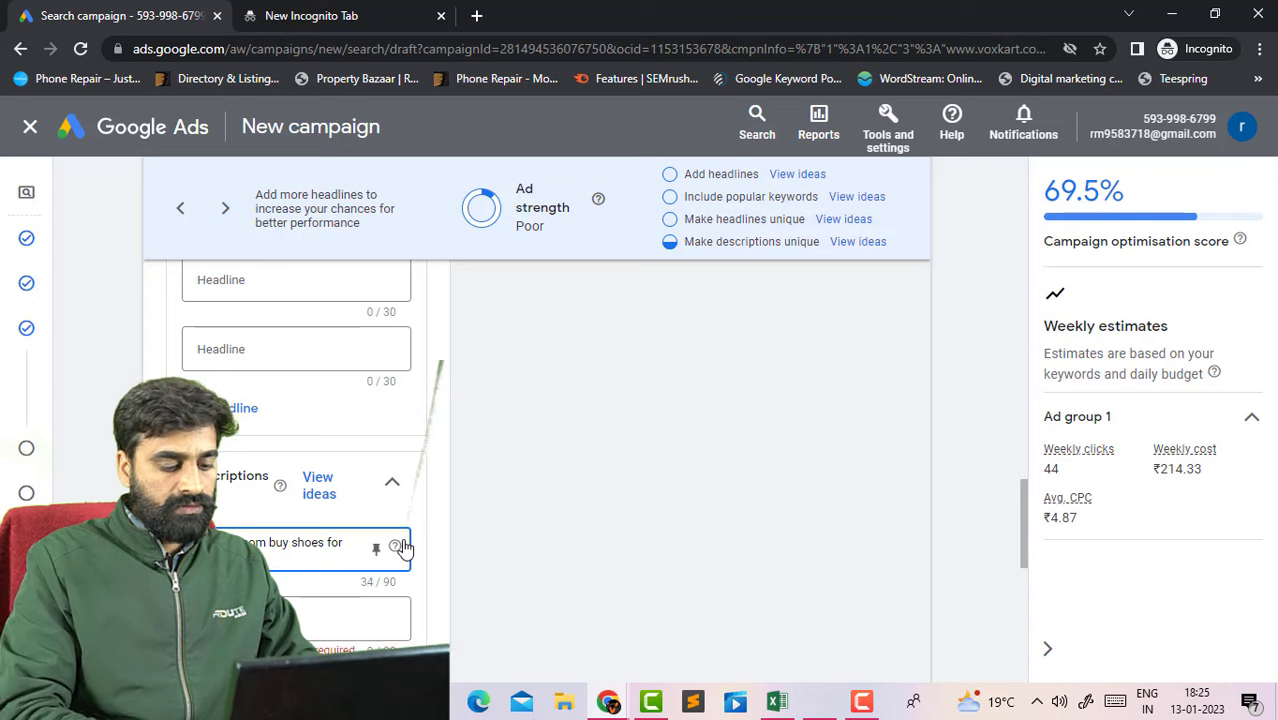
{"action": "type", "text": " men 2000"}
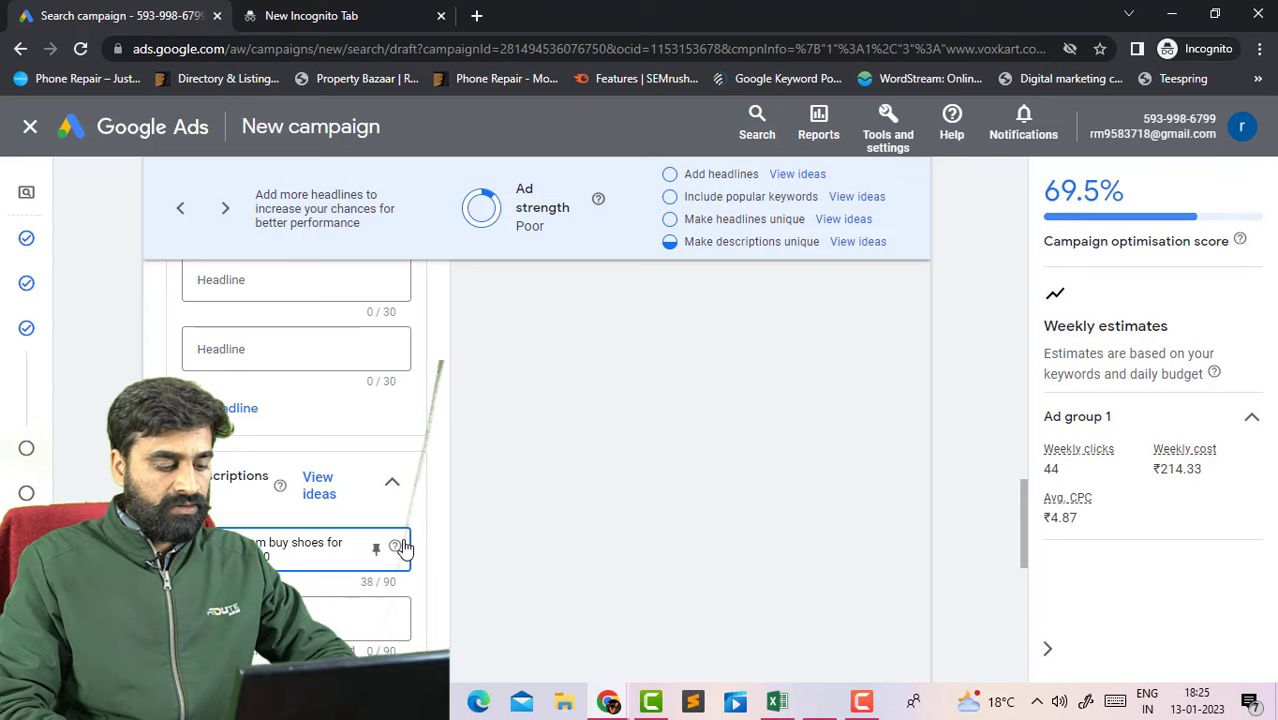
{"action": "type", "text": "% off"}
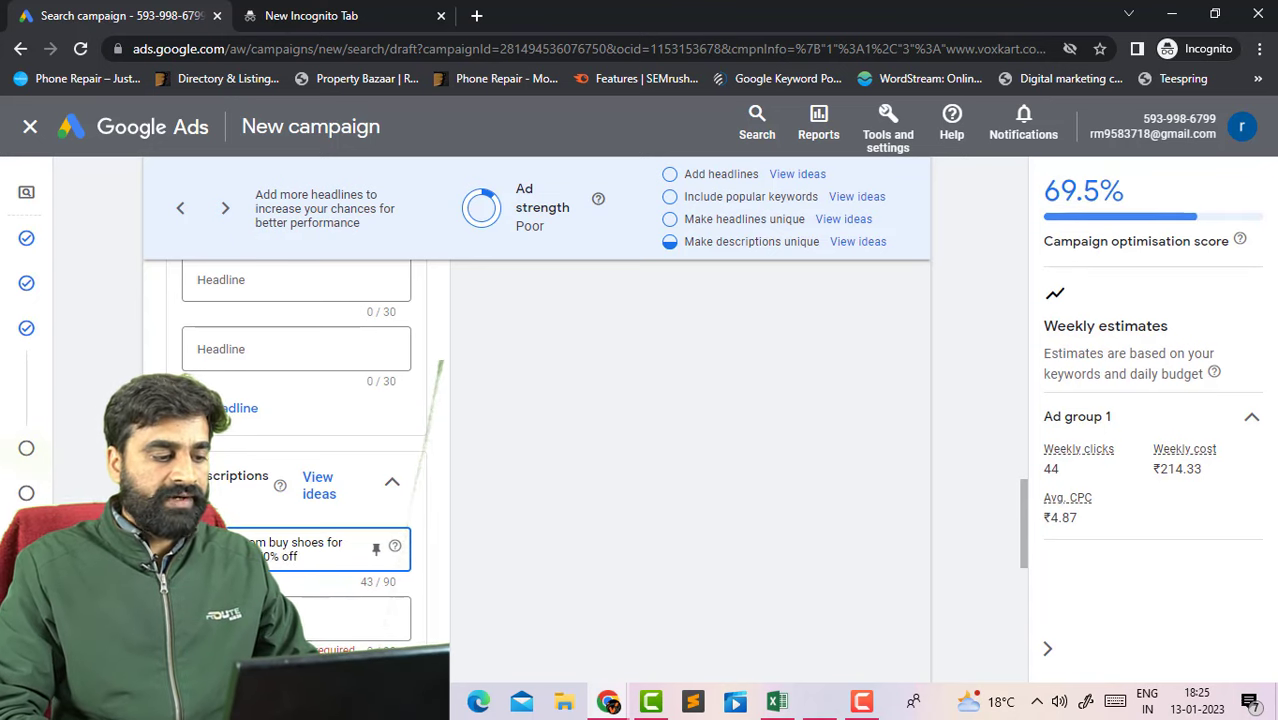
{"action": "left_click", "coordinate": [330, 618]}
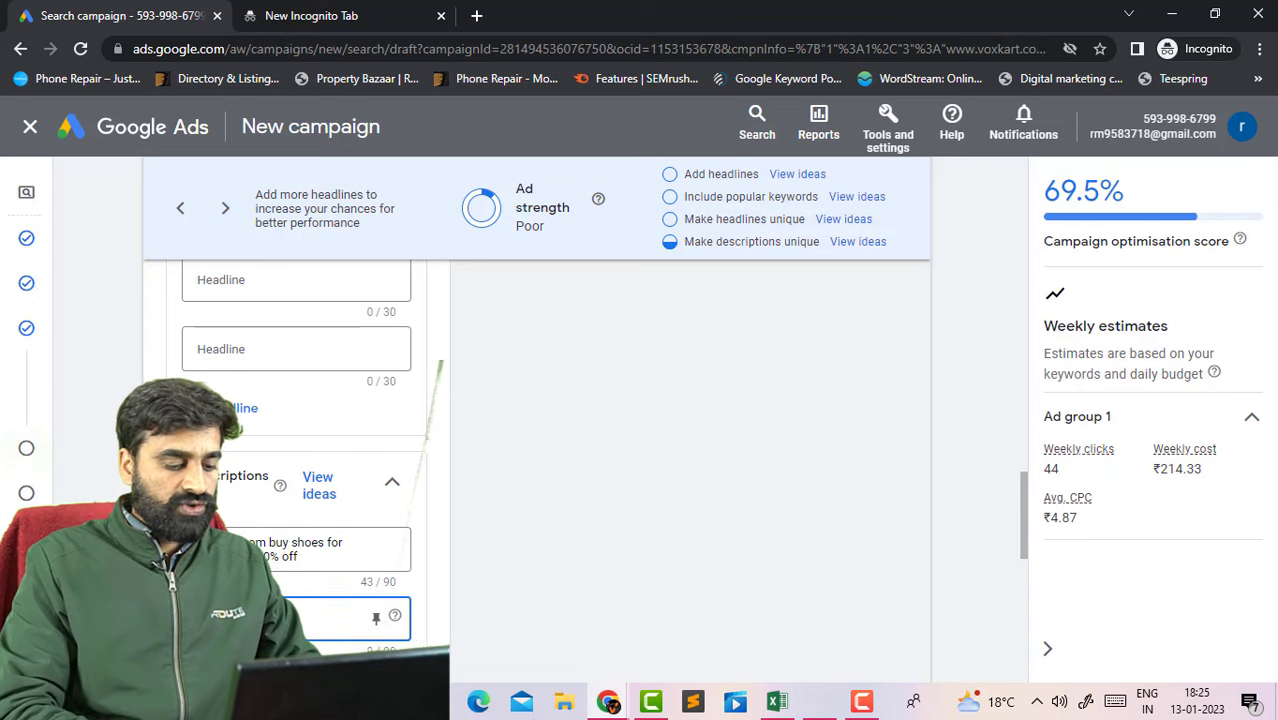
{"action": "type", "text": "Free Home Delivery"}
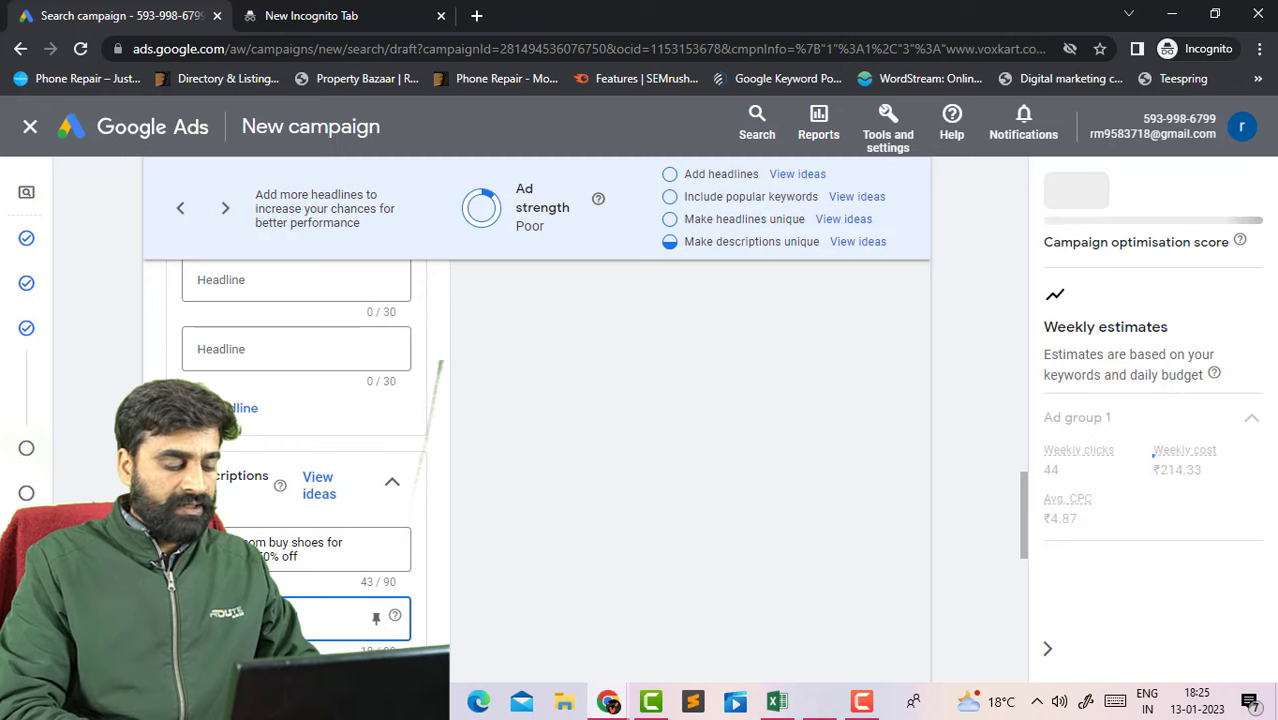
{"action": "type", "text": "d get f"}
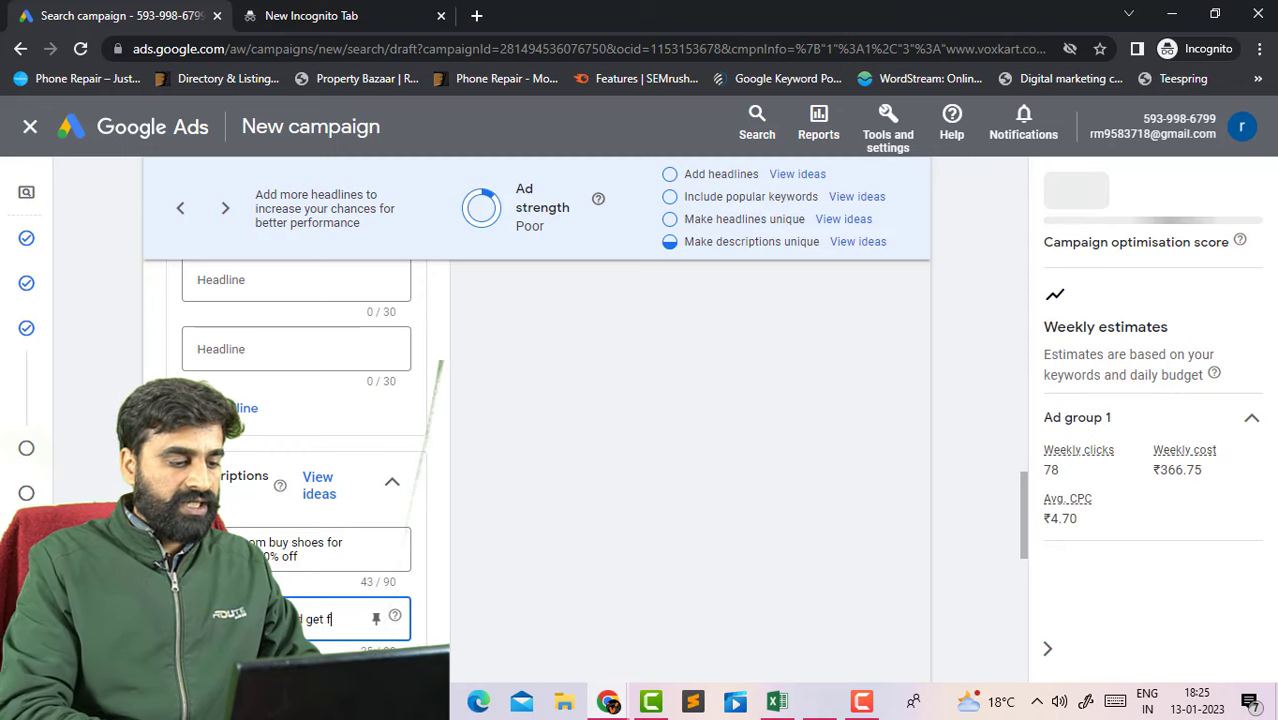
{"action": "type", "text": "ree"}
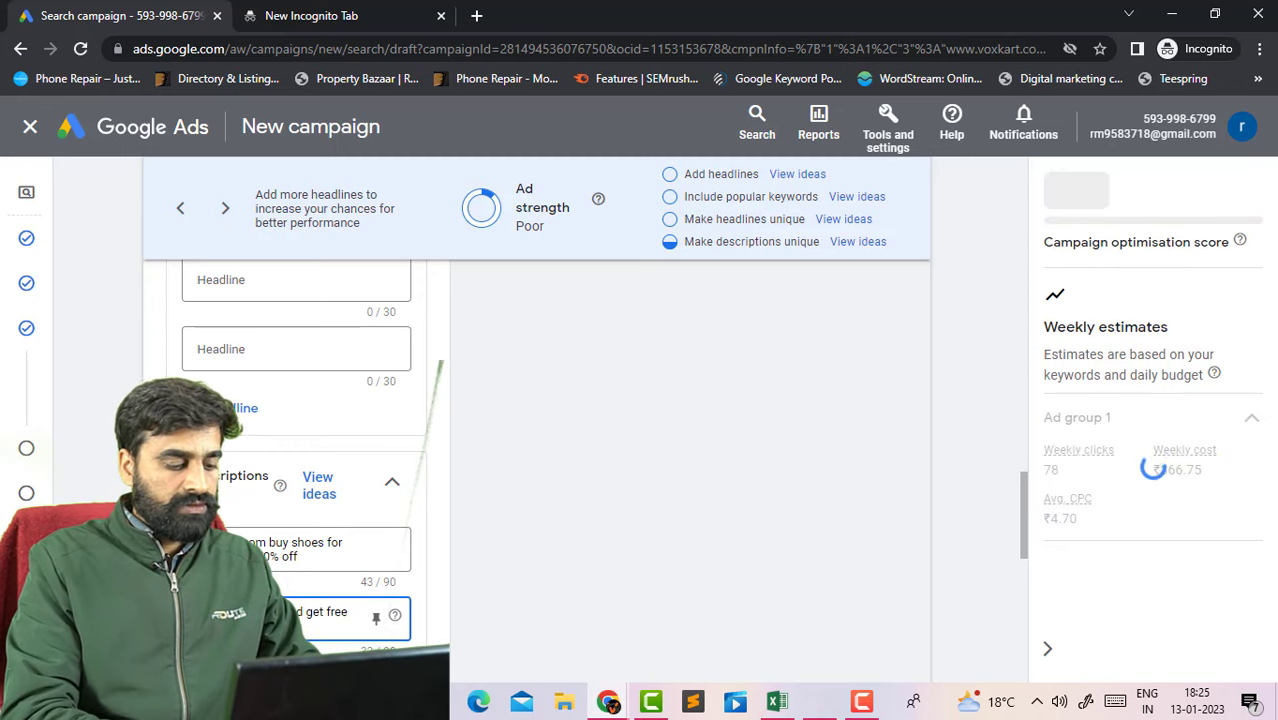
{"action": "type", "text": " delivery on all"}
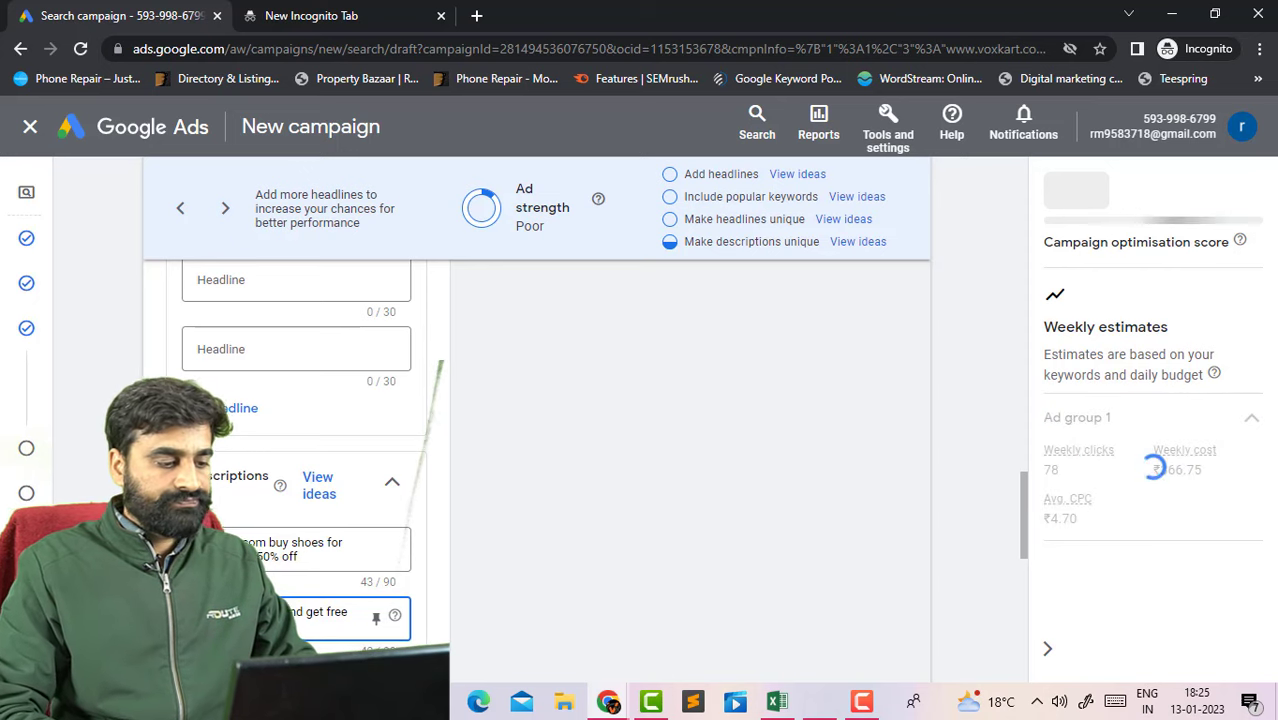
{"action": "scroll", "coordinate": [445, 577], "scroll_direction": "down", "scroll_amount": 5}
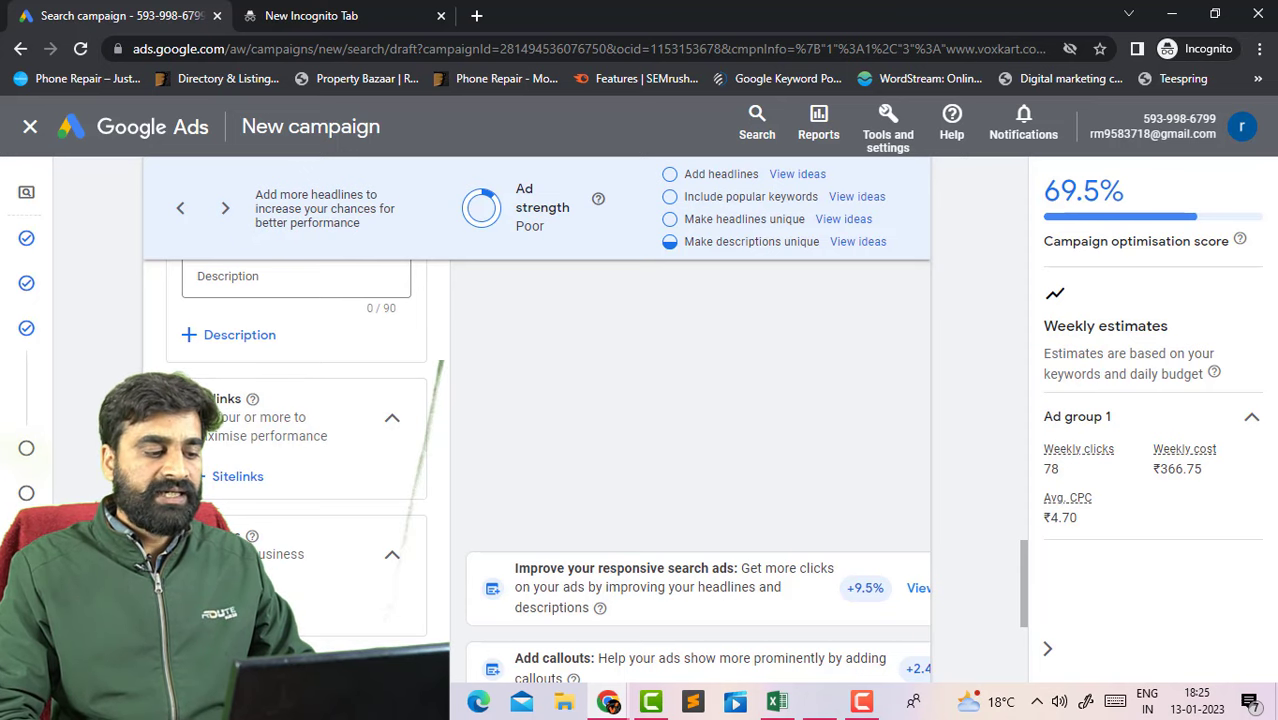
{"action": "left_click", "coordinate": [237, 476]}
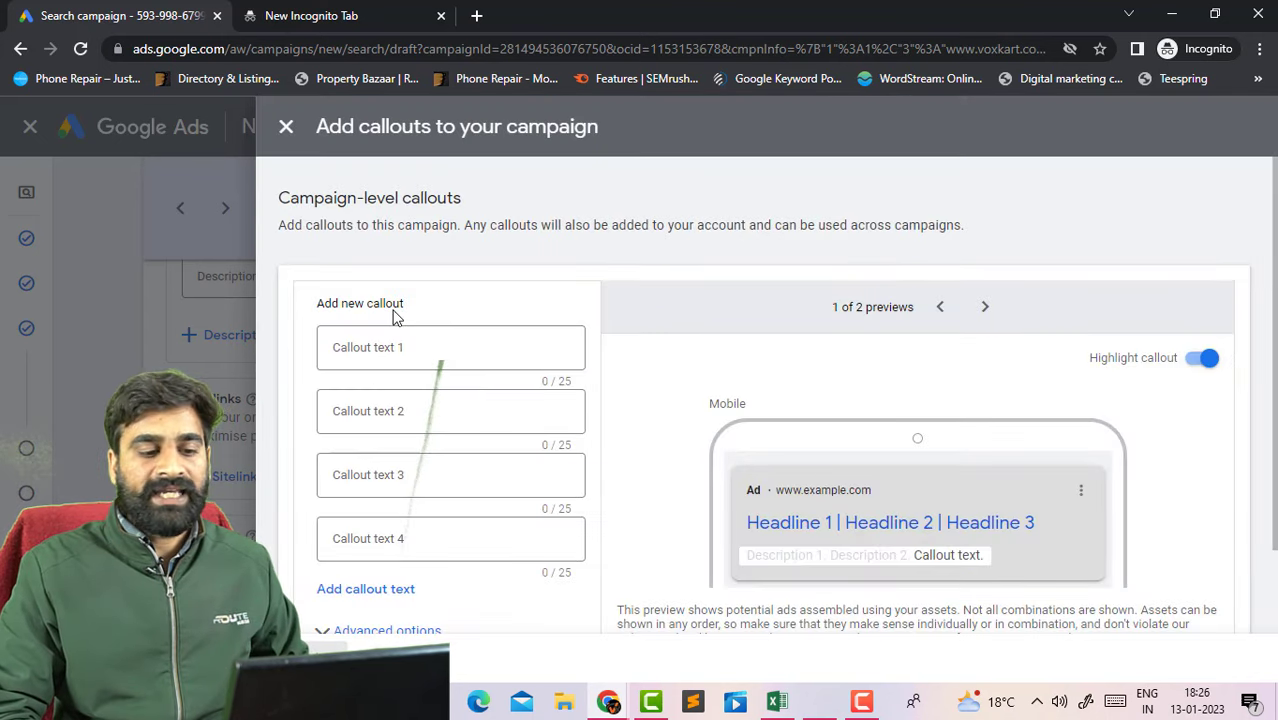
{"action": "left_click", "coordinate": [286, 128]}
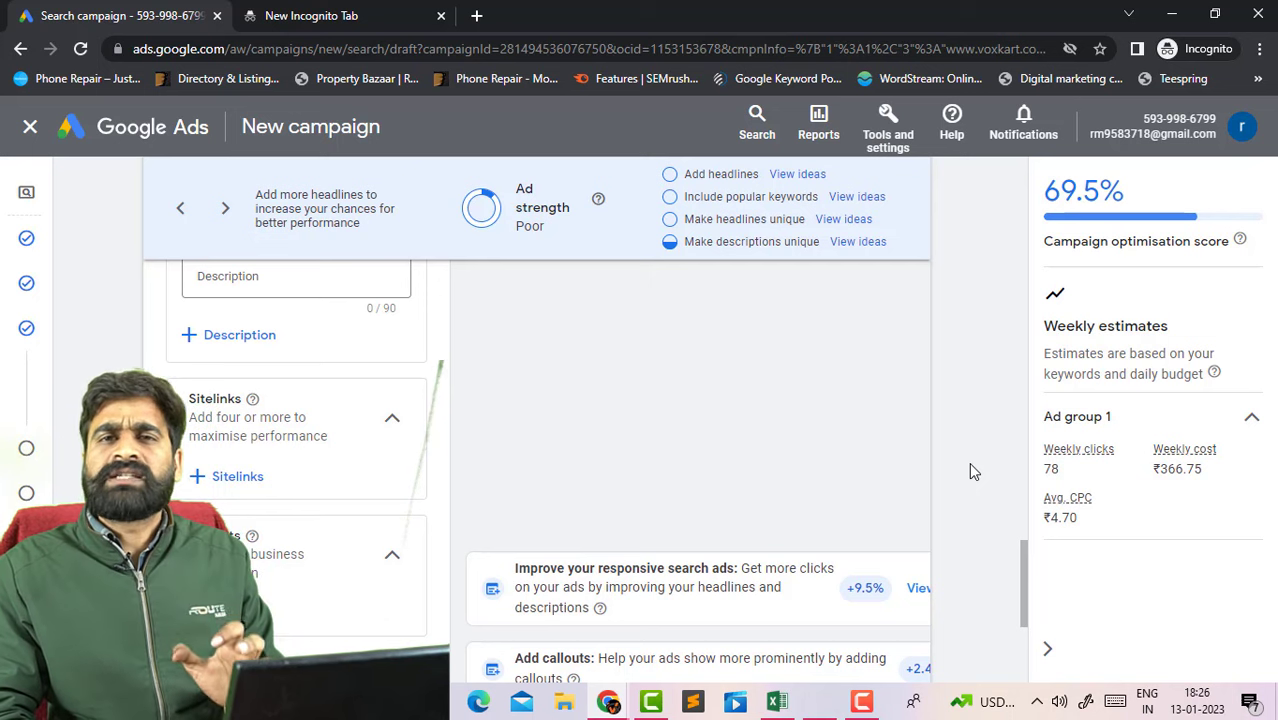
{"action": "left_click_drag", "start_coordinate": [1022, 565], "coordinate": [1022, 665]}
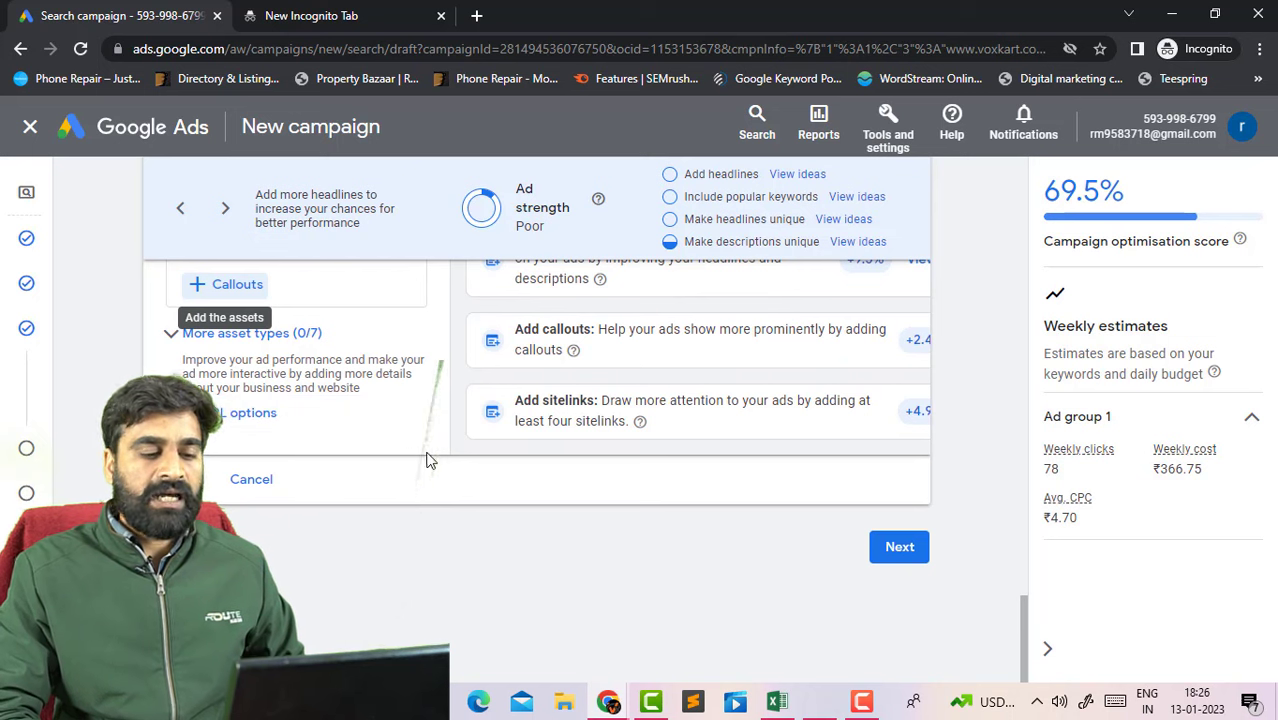
{"action": "left_click", "coordinate": [886, 548]}
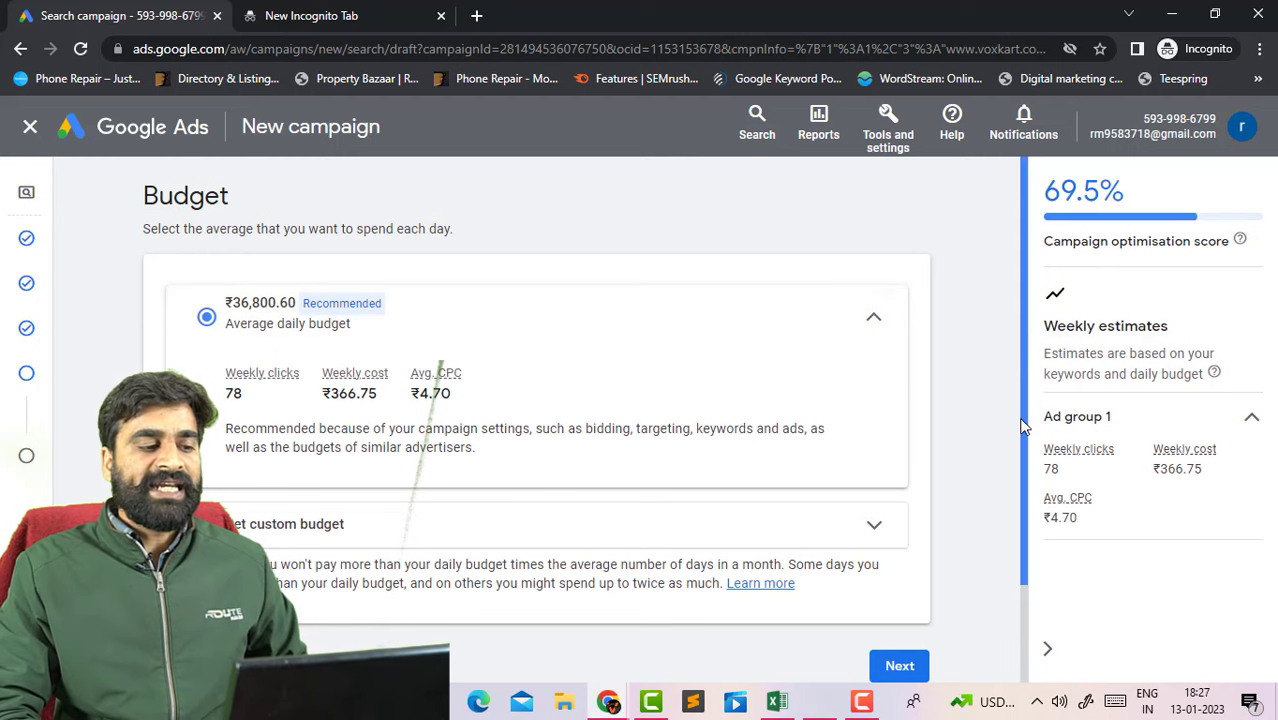
- Choose Set custom budget with ₹200.00 per day and advance to the publish review
{"action": "scroll", "coordinate": [1022, 426], "scroll_direction": "down", "scroll_amount": 1}
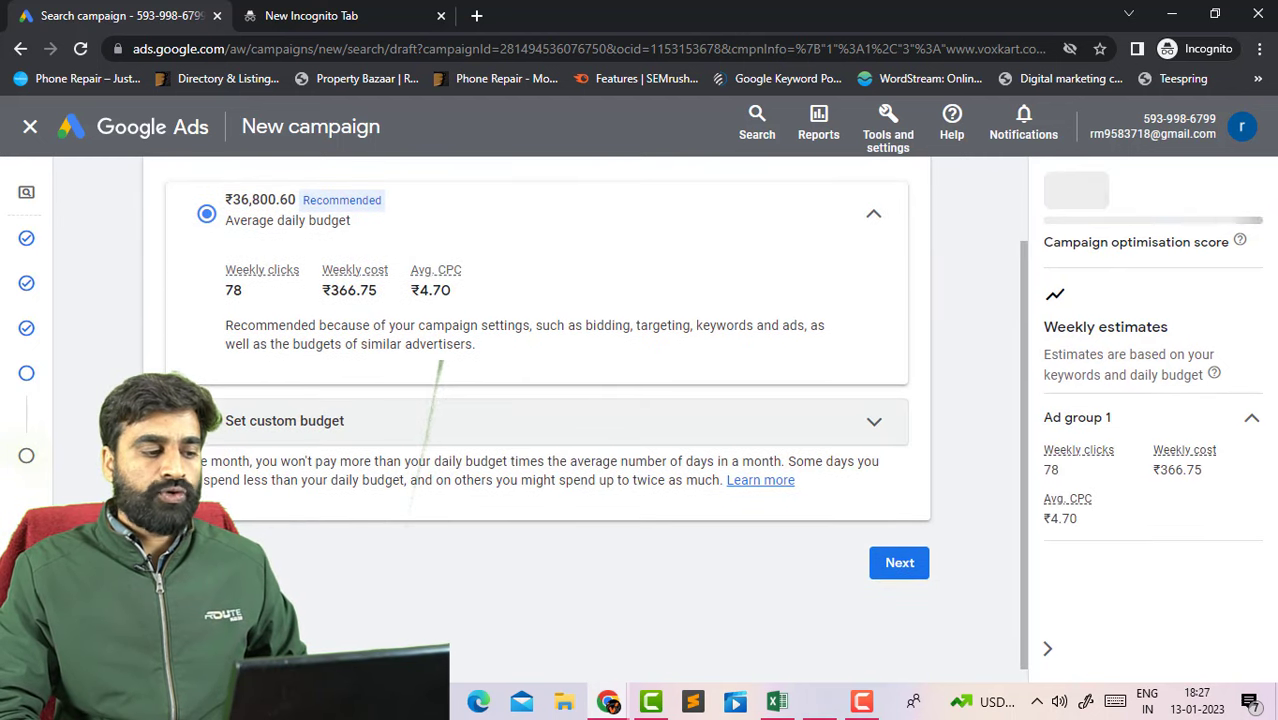
{"action": "left_click", "coordinate": [285, 421]}
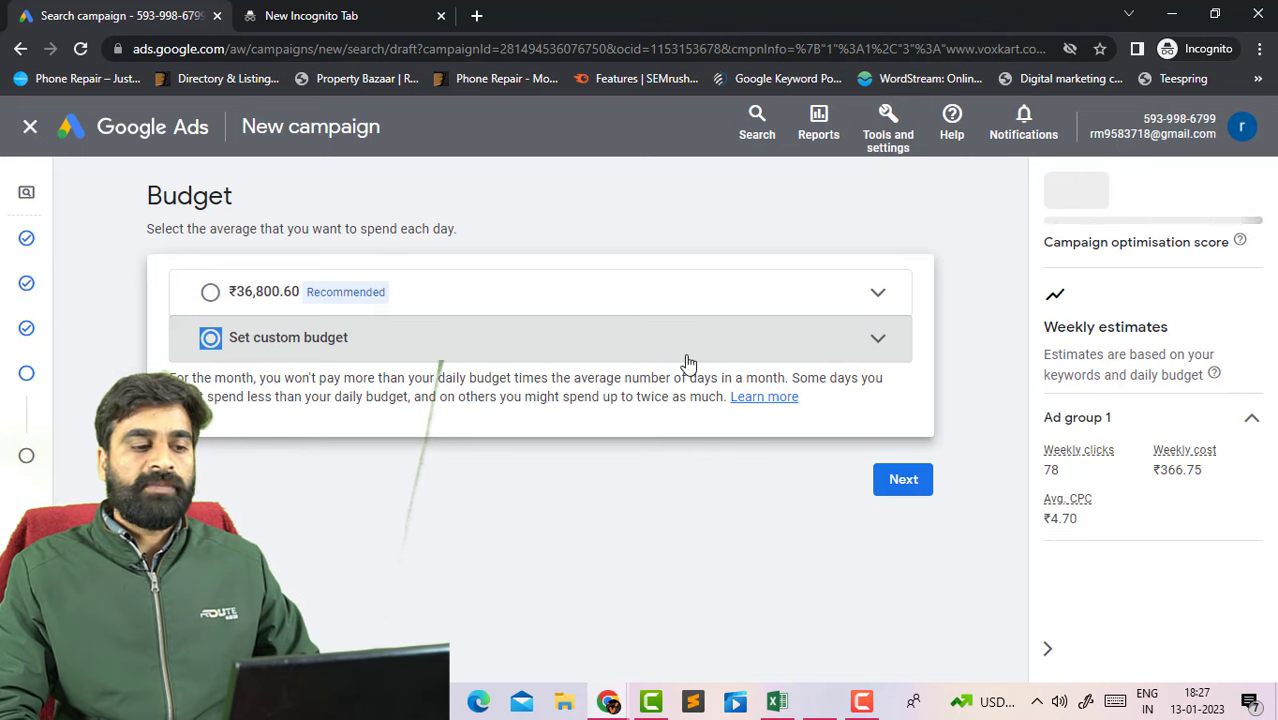
{"action": "left_click", "coordinate": [872, 341]}
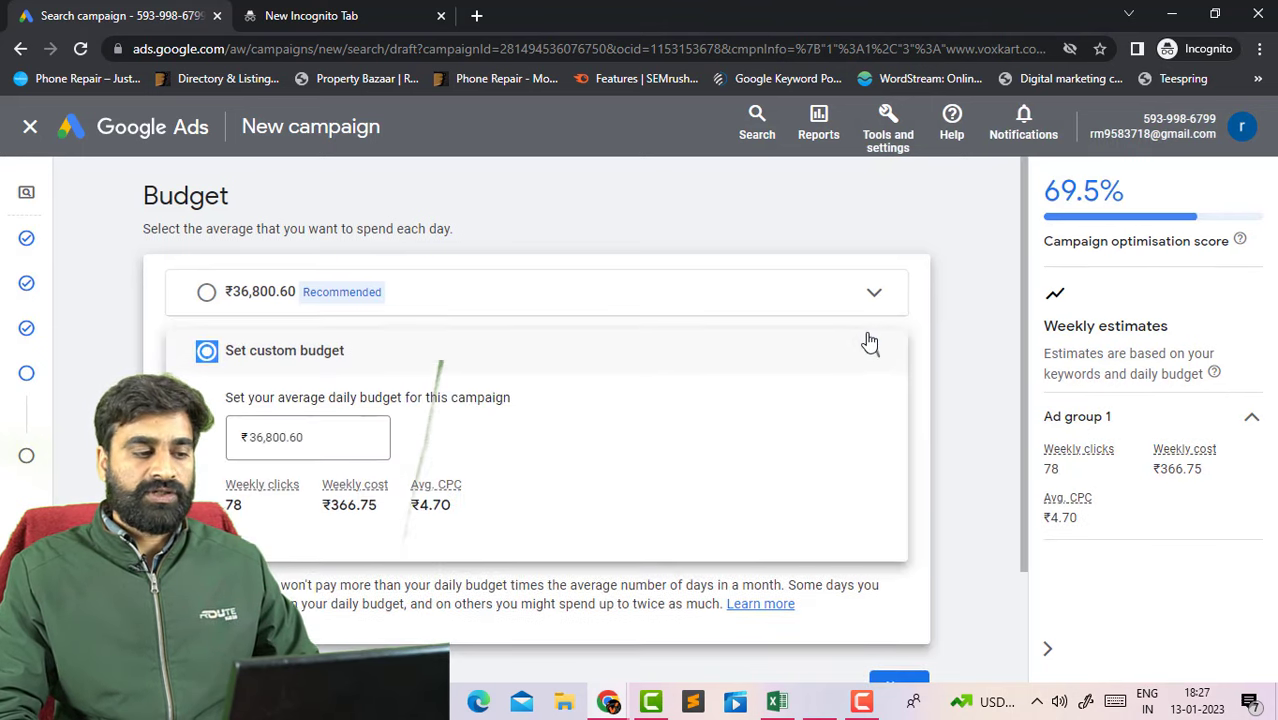
{"action": "left_click", "coordinate": [312, 450]}
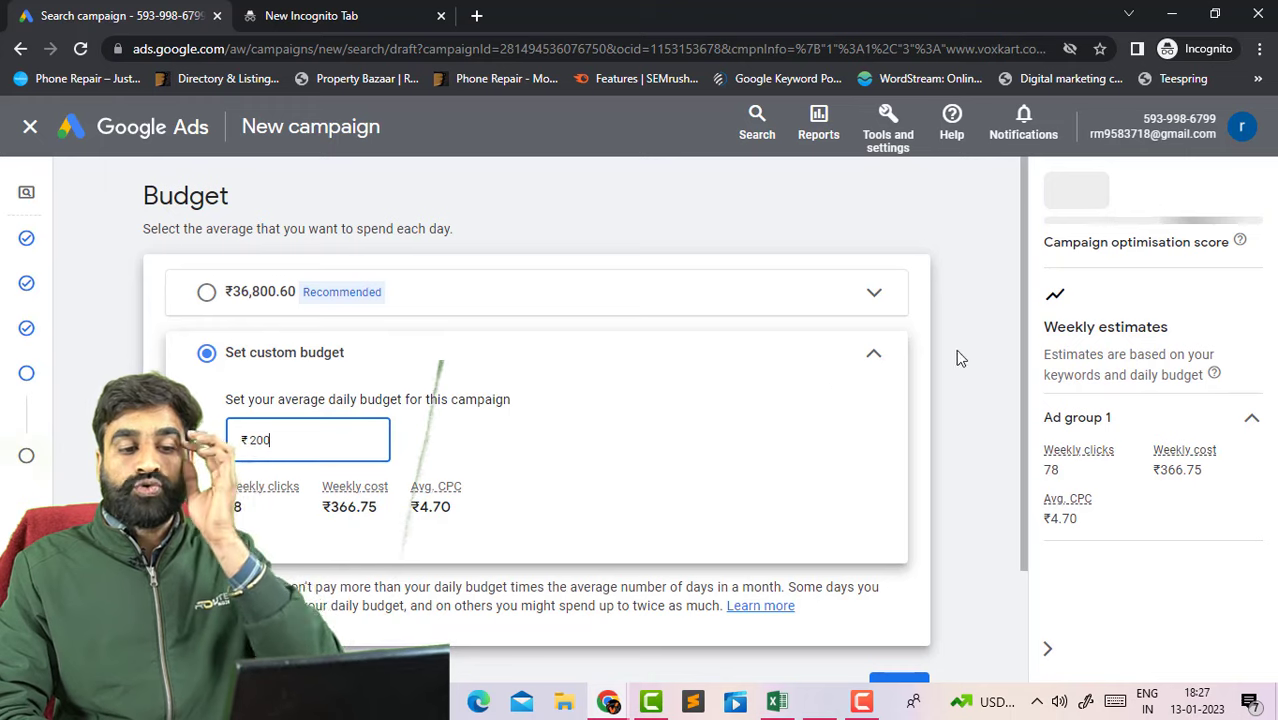
{"action": "left_click", "coordinate": [990, 352]}
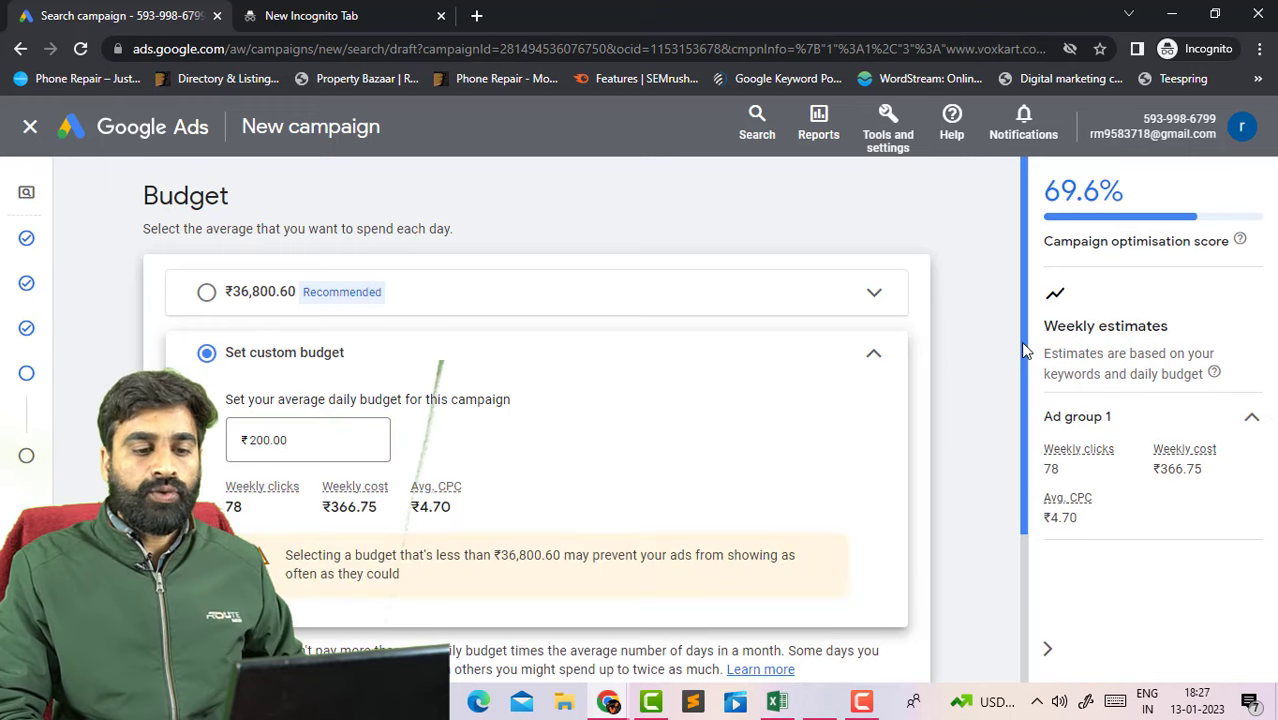
{"action": "left_click_drag", "start_coordinate": [1020, 341], "coordinate": [1011, 494]}
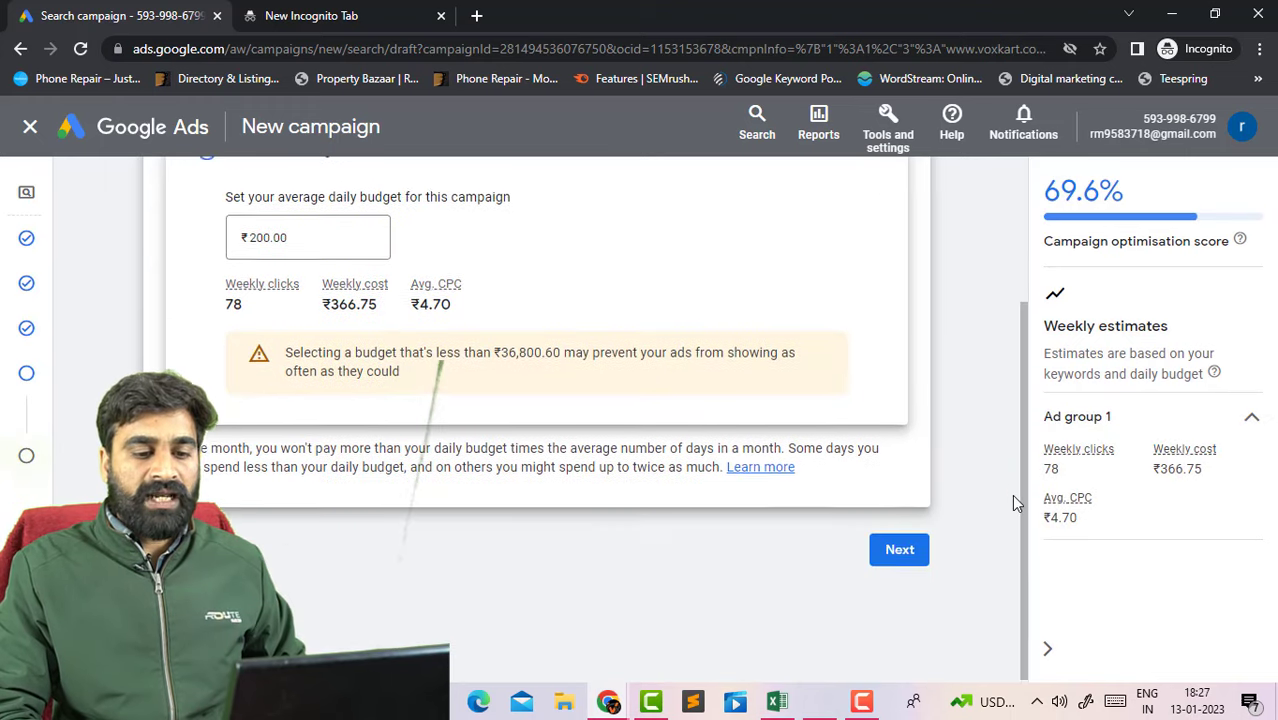
{"action": "left_click", "coordinate": [917, 551]}
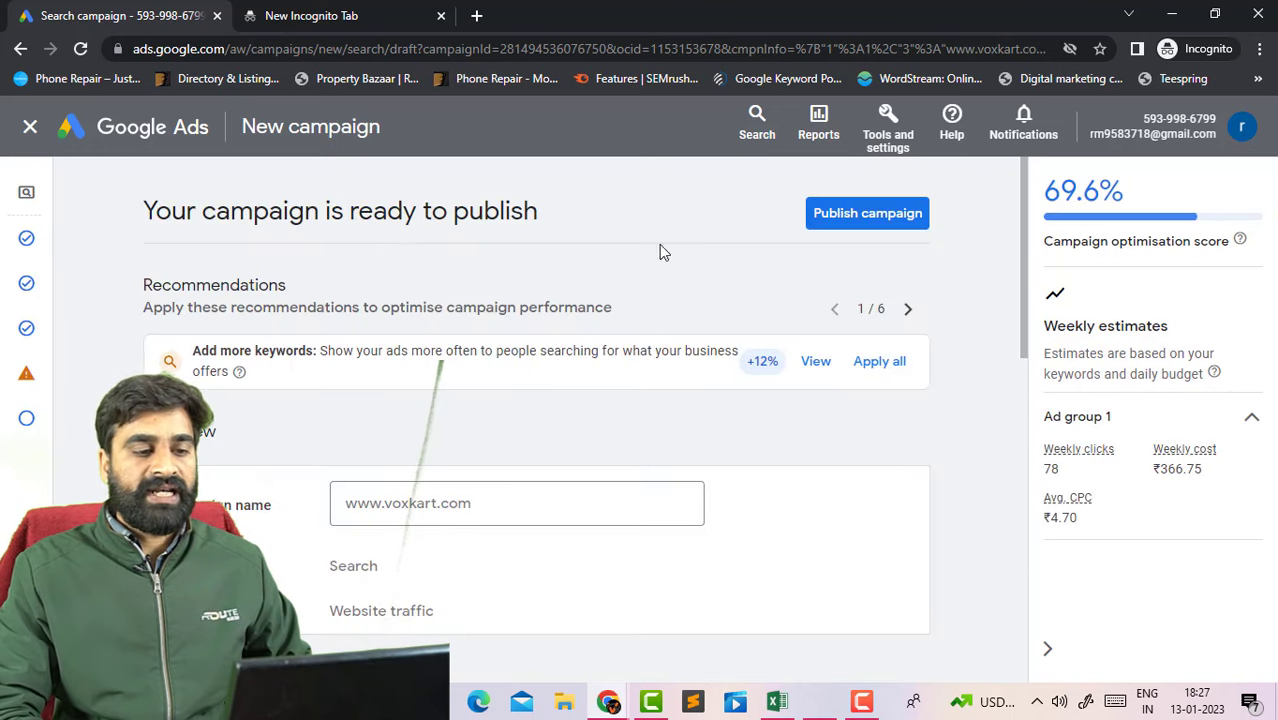
{"action": "left_click", "coordinate": [850, 228]}
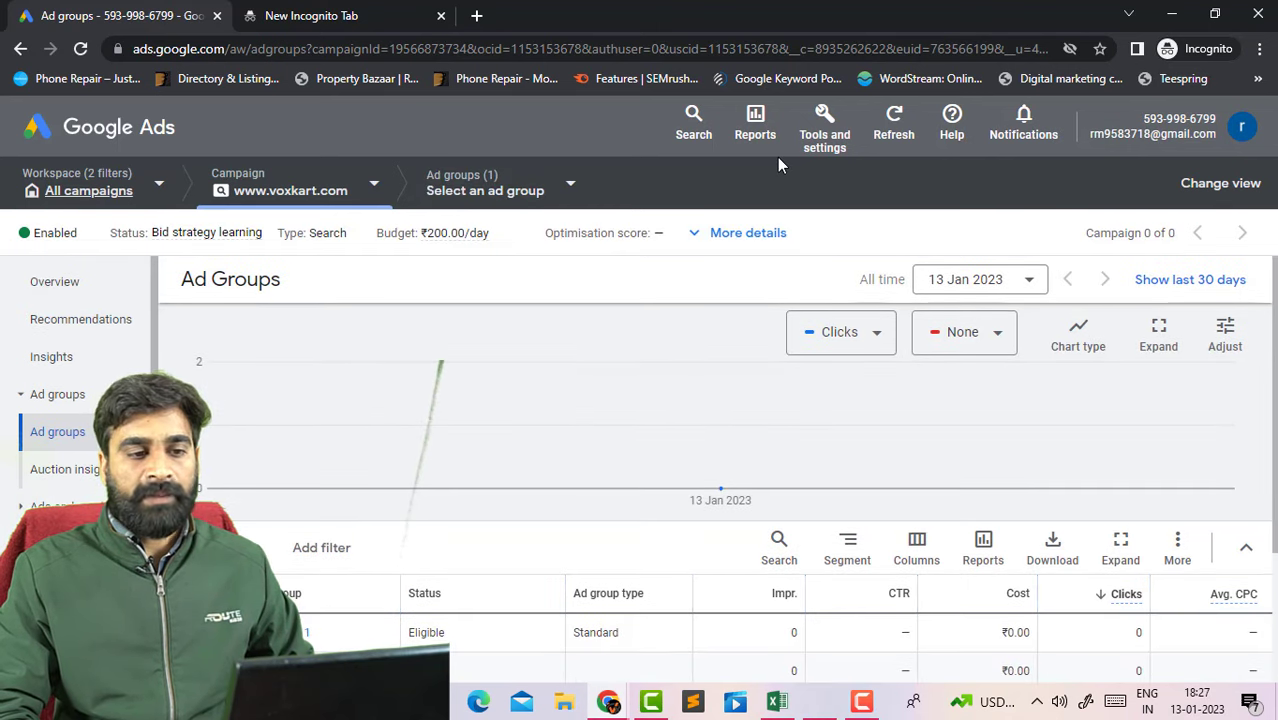
{"action": "left_click", "coordinate": [824, 125]}
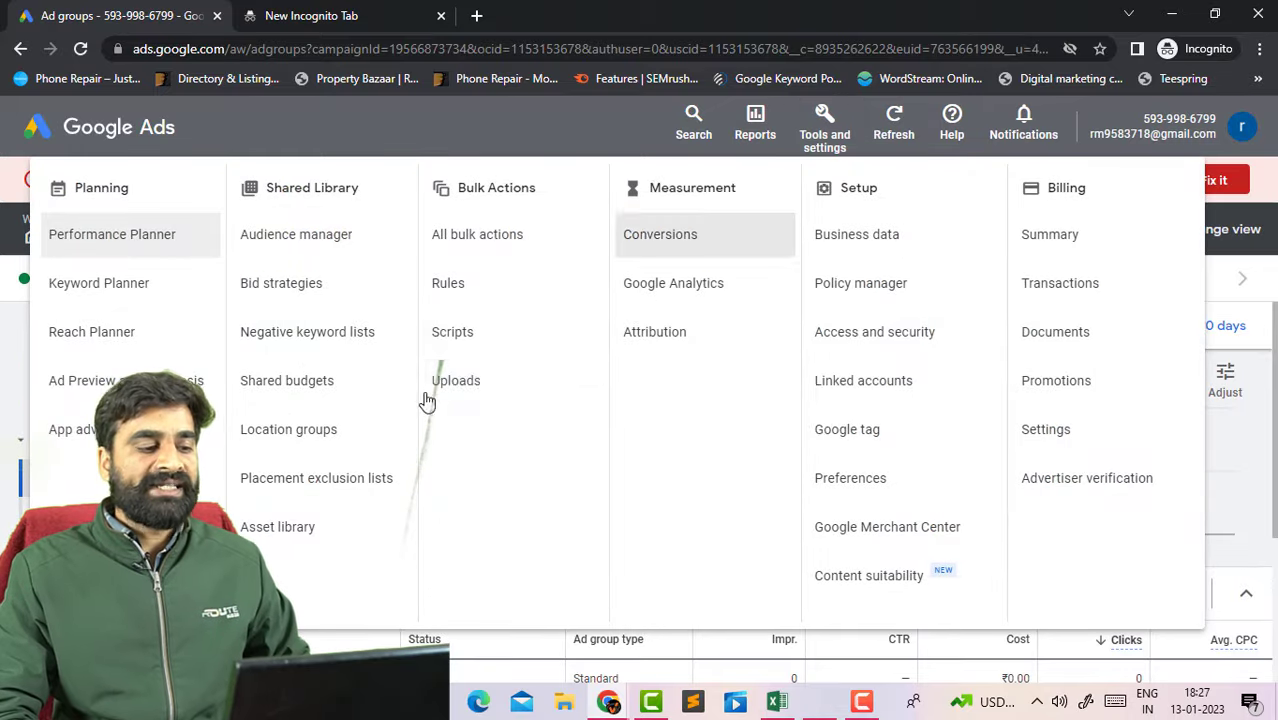
- Go to Billing > Summary and look through the Payments Set-up form
{"action": "left_click", "coordinate": [1058, 240]}
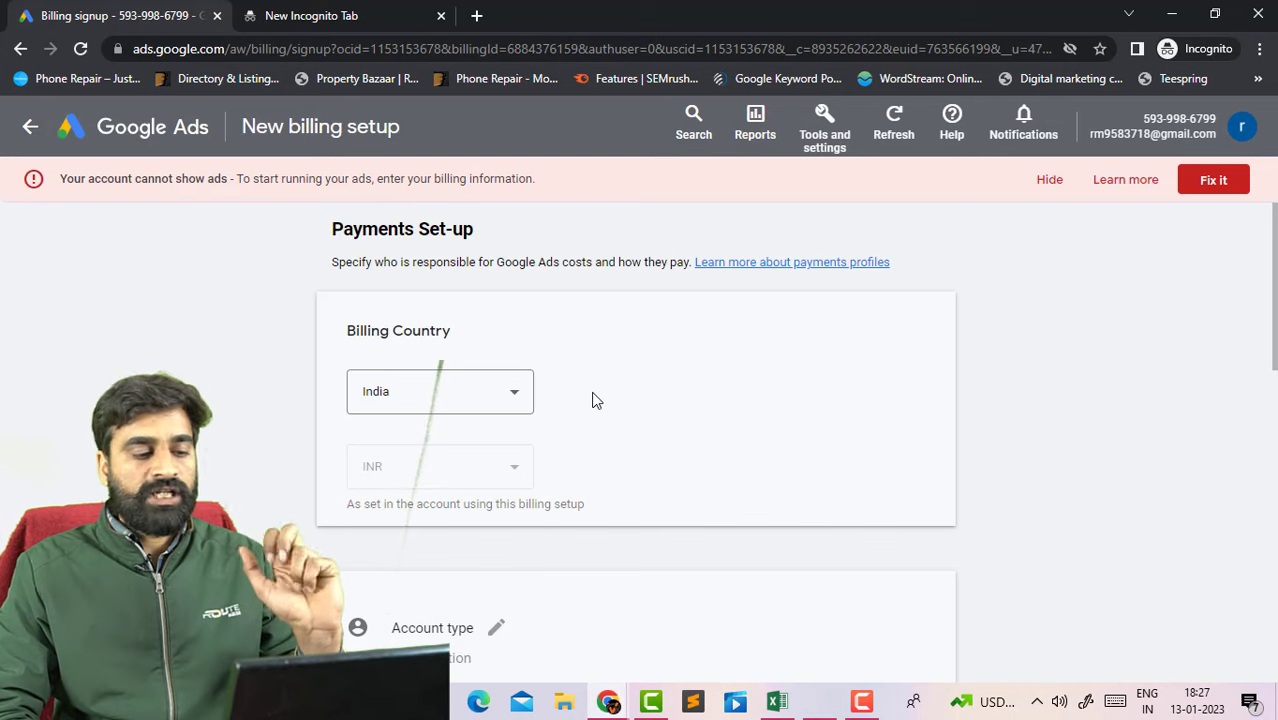
{"action": "scroll", "coordinate": [636, 440], "scroll_direction": "down", "scroll_amount": 10}
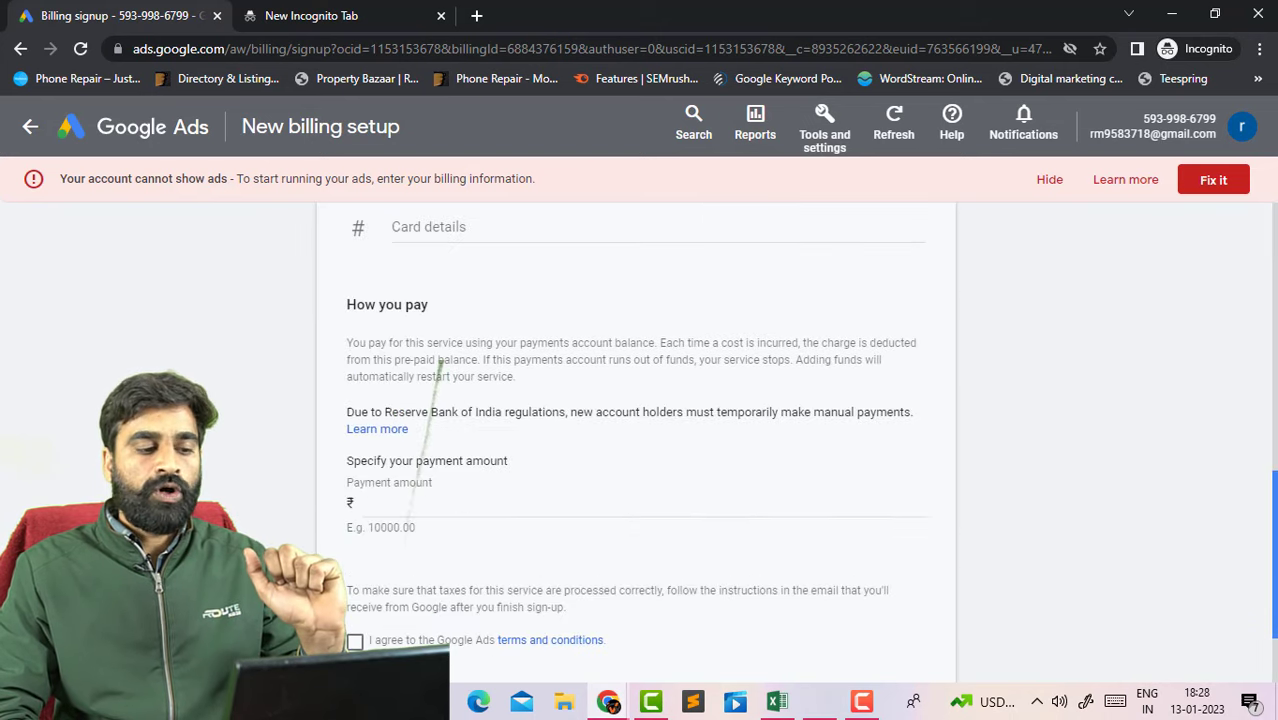
{"action": "scroll", "coordinate": [636, 440], "scroll_direction": "down", "scroll_amount": 2}
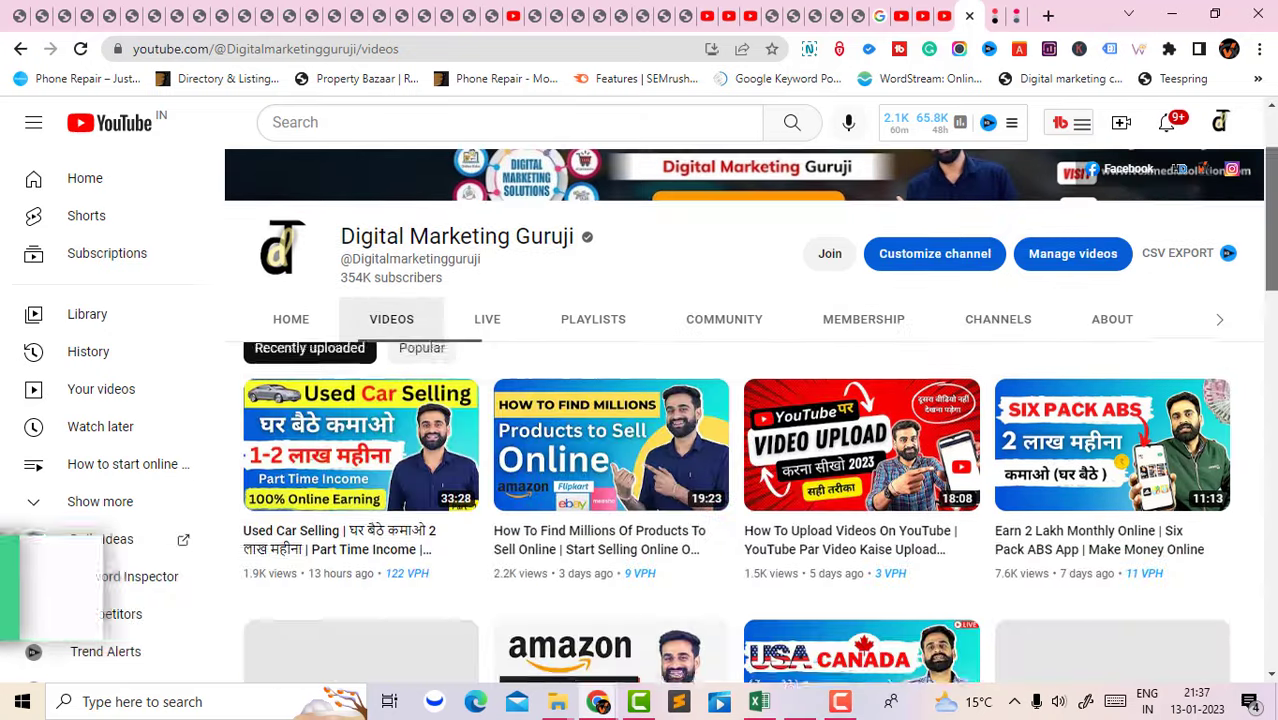
{"action": "scroll", "coordinate": [640, 420], "scroll_direction": "down", "scroll_amount": 3}
{"action": "scroll", "coordinate": [640, 420], "scroll_direction": "down", "scroll_amount": 3}
{"action": "scroll", "coordinate": [740, 440], "scroll_direction": "down", "scroll_amount": 6}
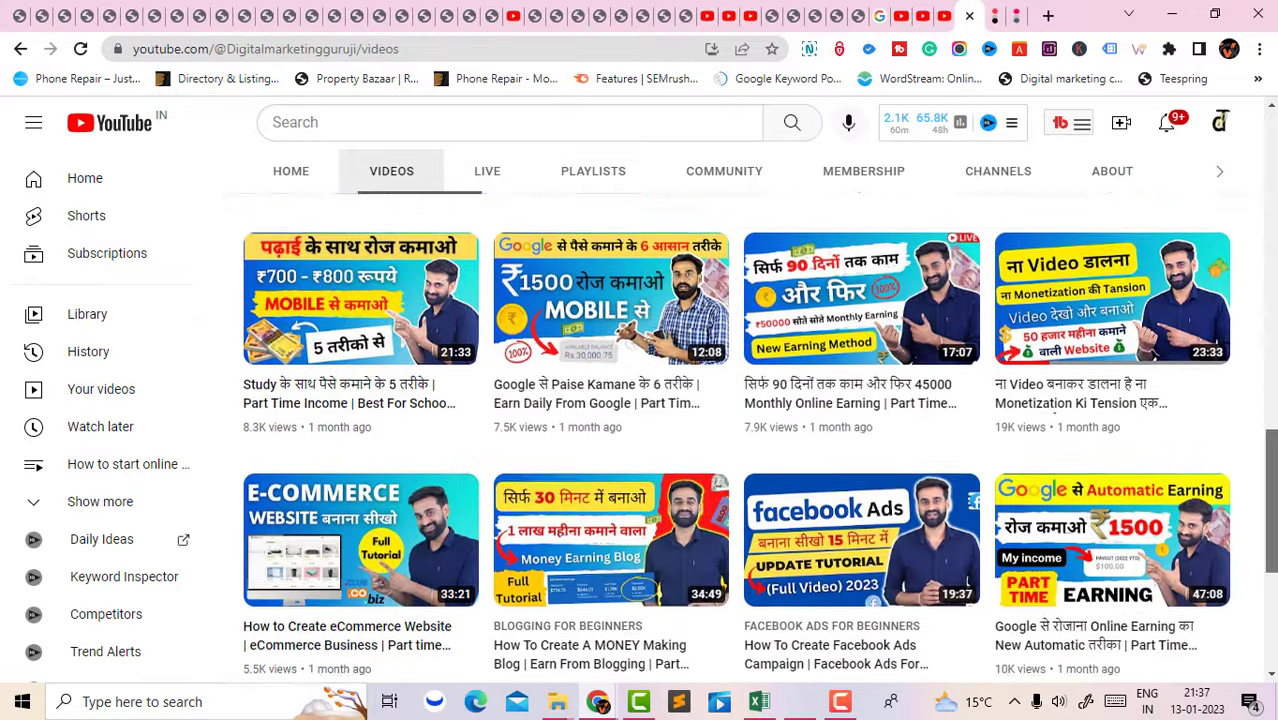
{"action": "scroll", "coordinate": [740, 440], "scroll_direction": "down", "scroll_amount": 4}
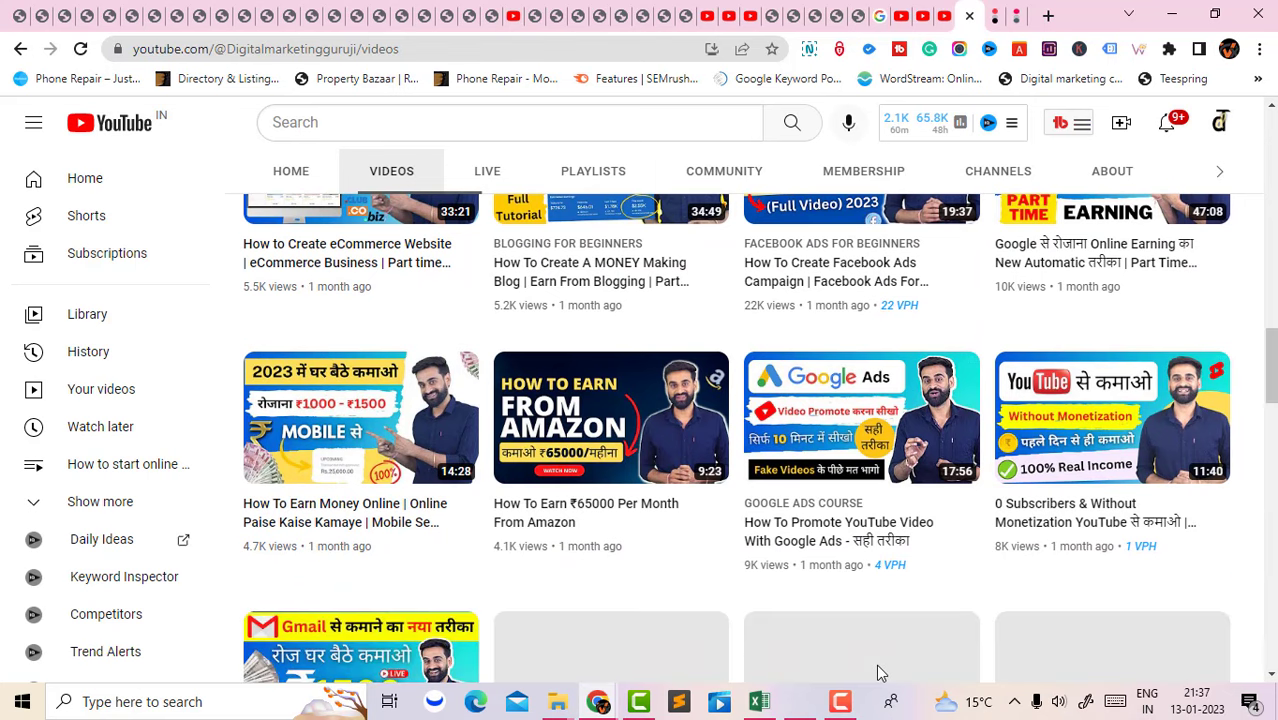
{"action": "left_click", "coordinate": [841, 702]}
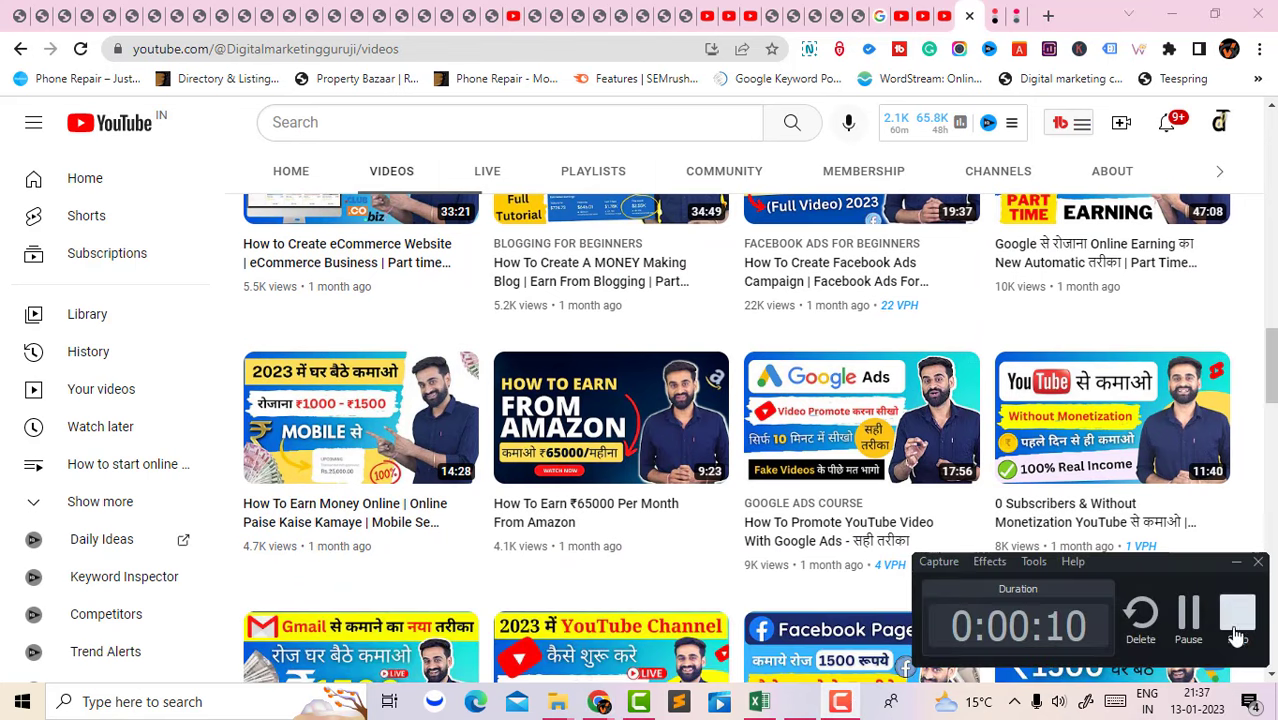